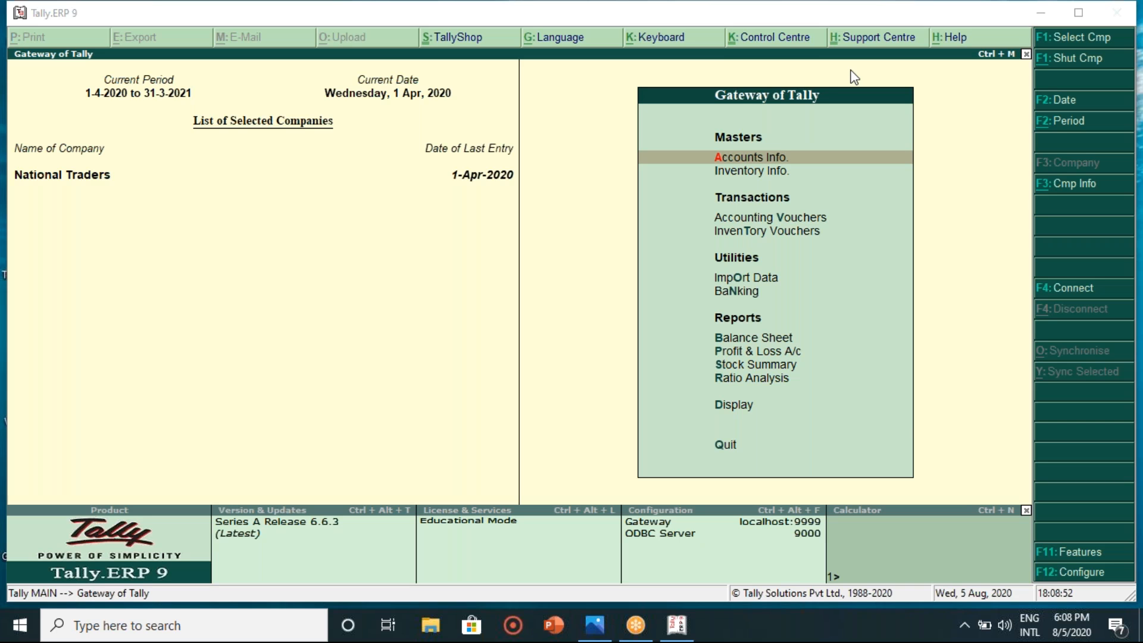
- Zoom the Raj Super Wholesale Bazar invoice image in Photos to 10, then go back to Tally
{"action": "left_click", "coordinate": [575, 226]}
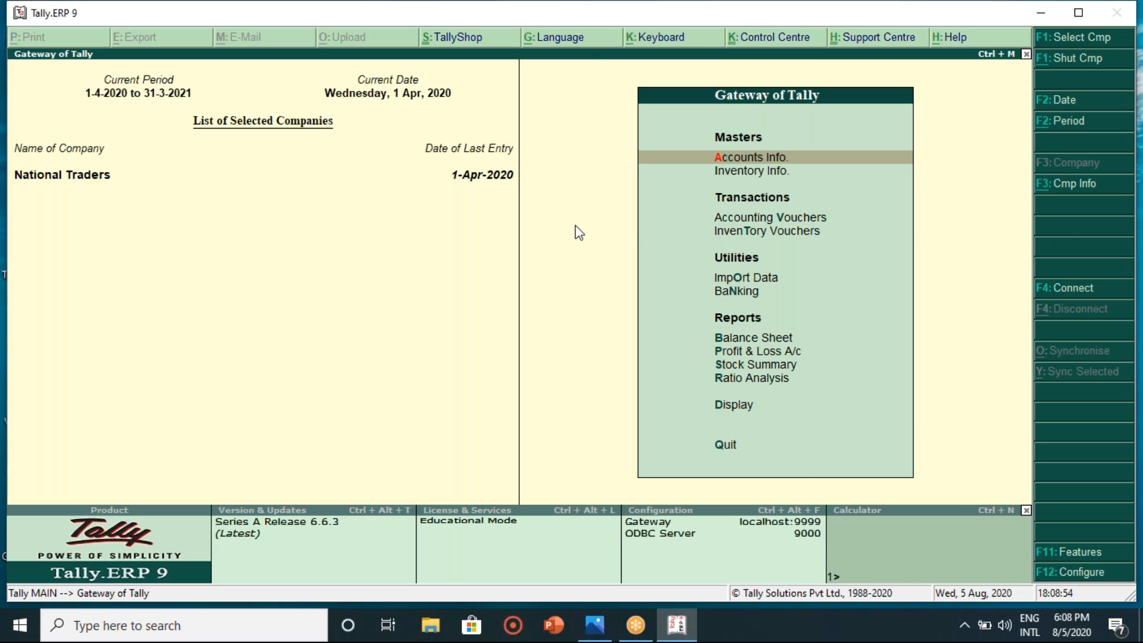
{"action": "key", "text": "Down"}
{"action": "key", "text": "Down"}
{"action": "key", "text": "Down"}
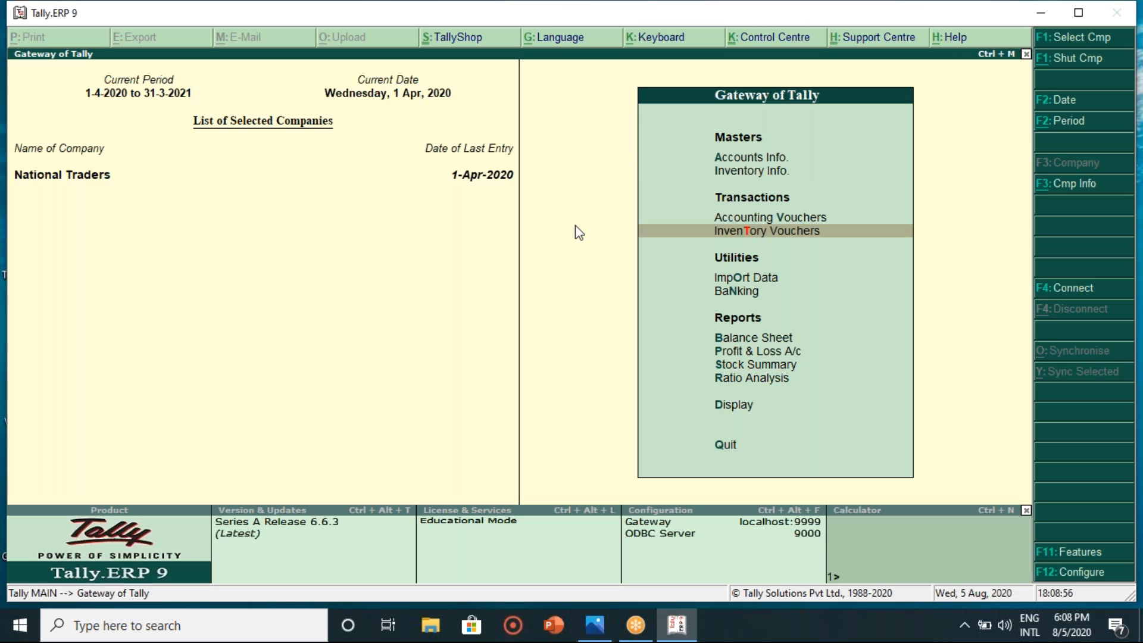
{"action": "left_click", "coordinate": [607, 637]}
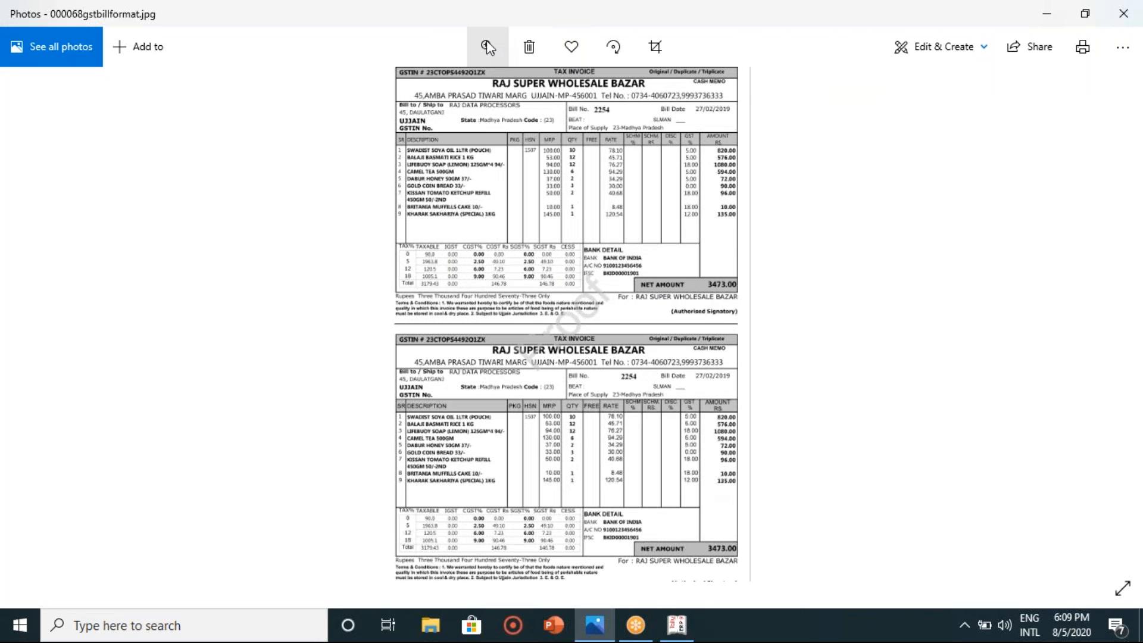
{"action": "left_click", "coordinate": [487, 42]}
{"action": "mouse_move", "coordinate": [410, 87]}
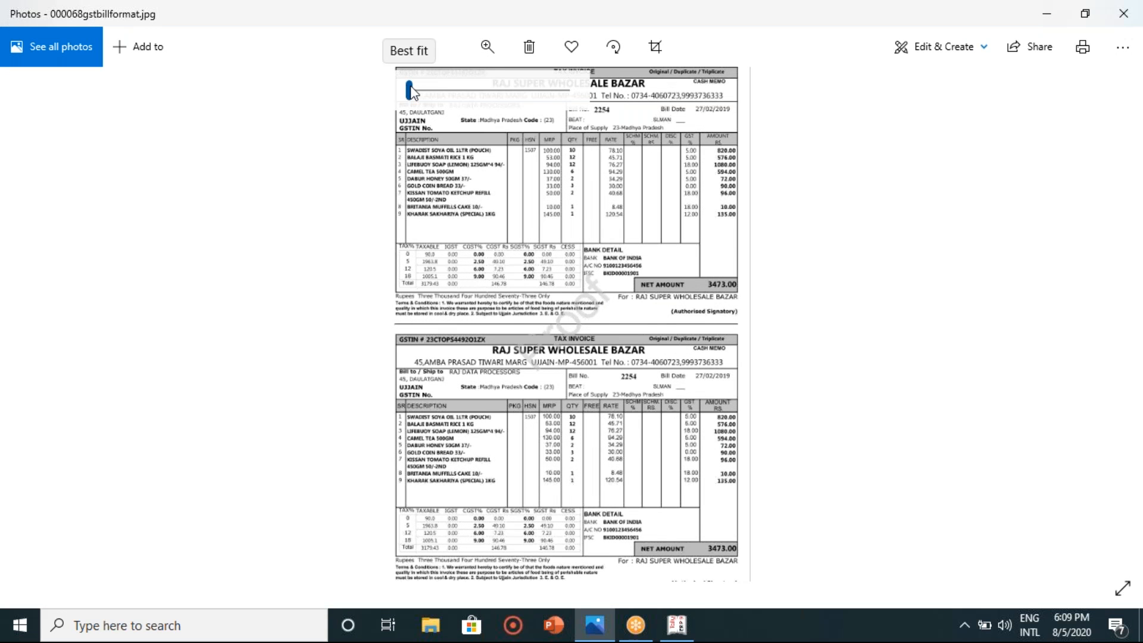
{"action": "left_click_drag", "start_coordinate": [410, 87], "coordinate": [425, 90]}
{"action": "scroll", "coordinate": [429, 506], "scroll_direction": "down", "scroll_amount": 5}
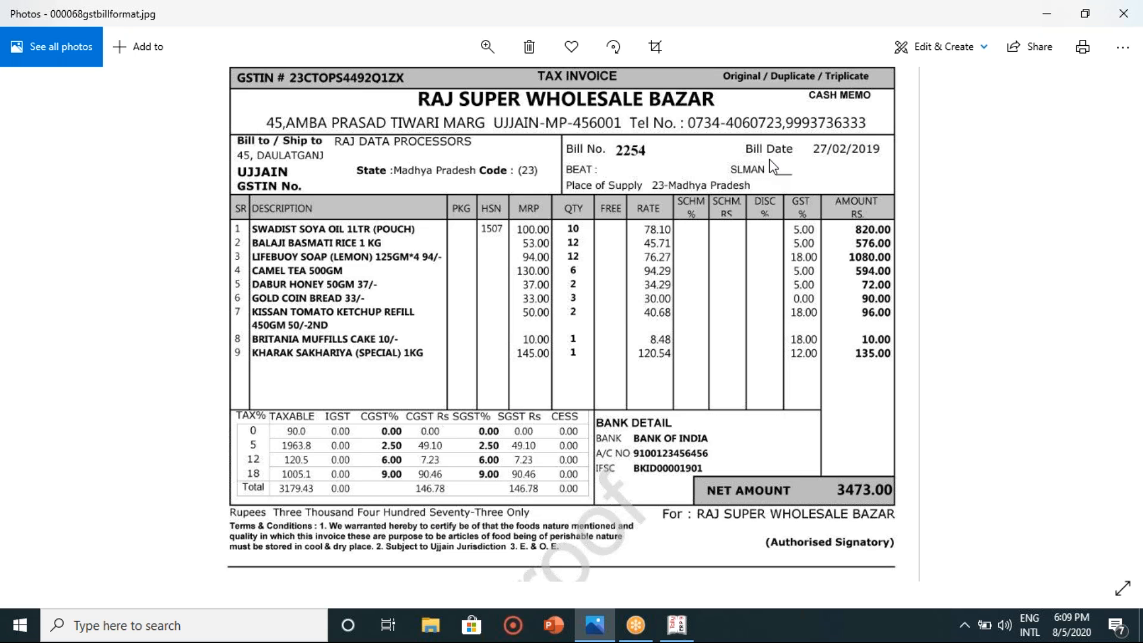
{"action": "left_click", "coordinate": [691, 625]}
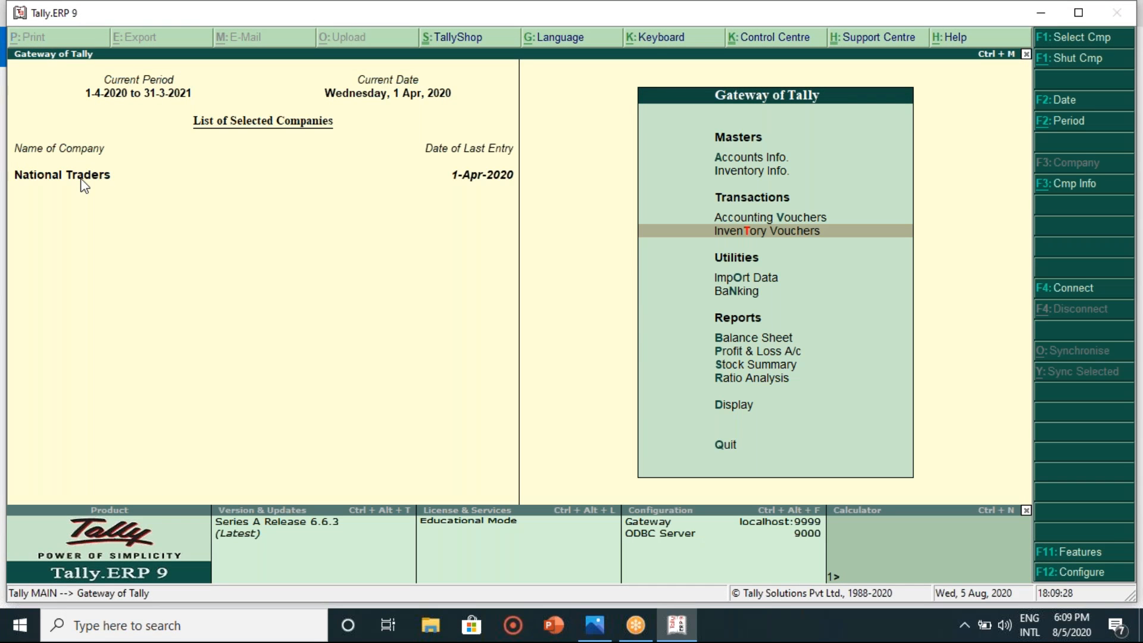
{"action": "key", "text": "Up"}
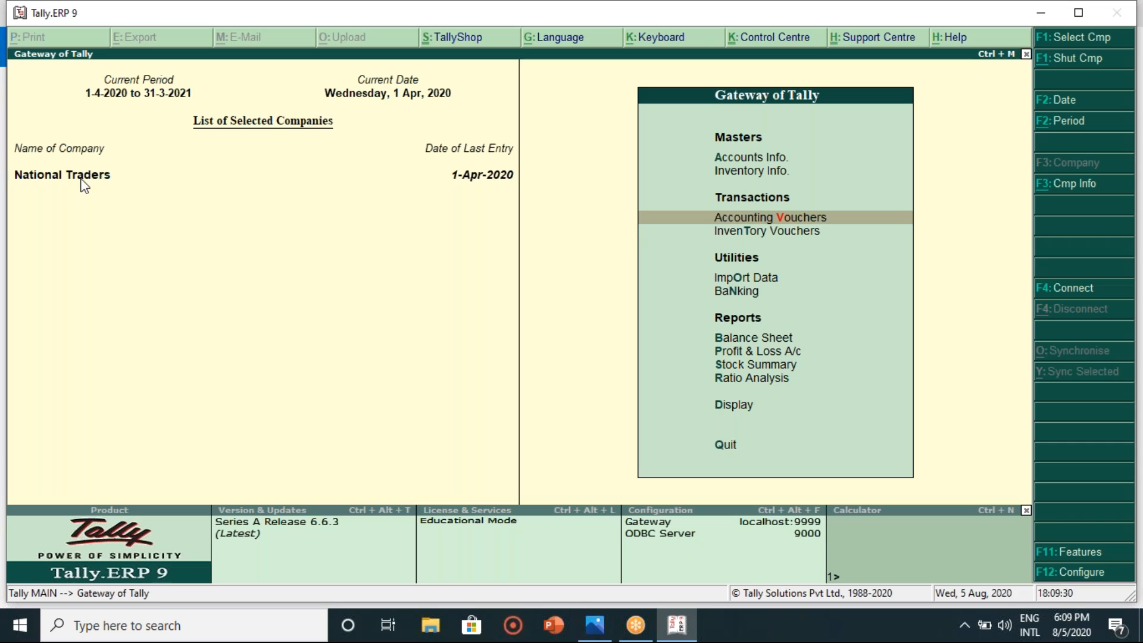
{"action": "key", "text": "Return"}
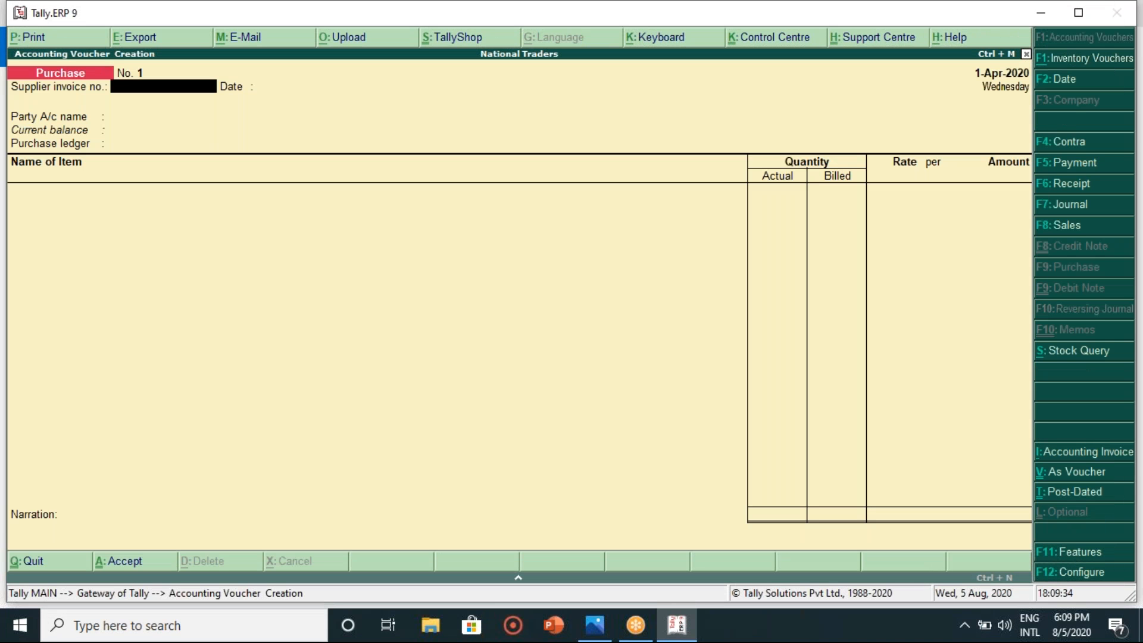
{"action": "key", "text": "Escape"}
{"action": "key", "text": "y"}
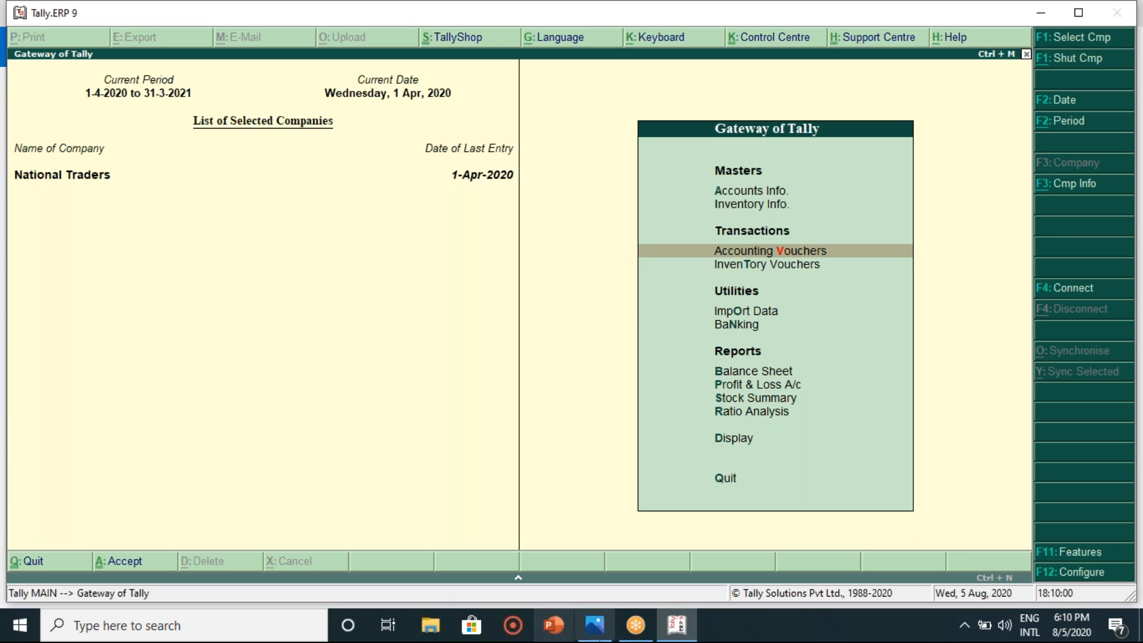
{"action": "mouse_move", "coordinate": [607, 632]}
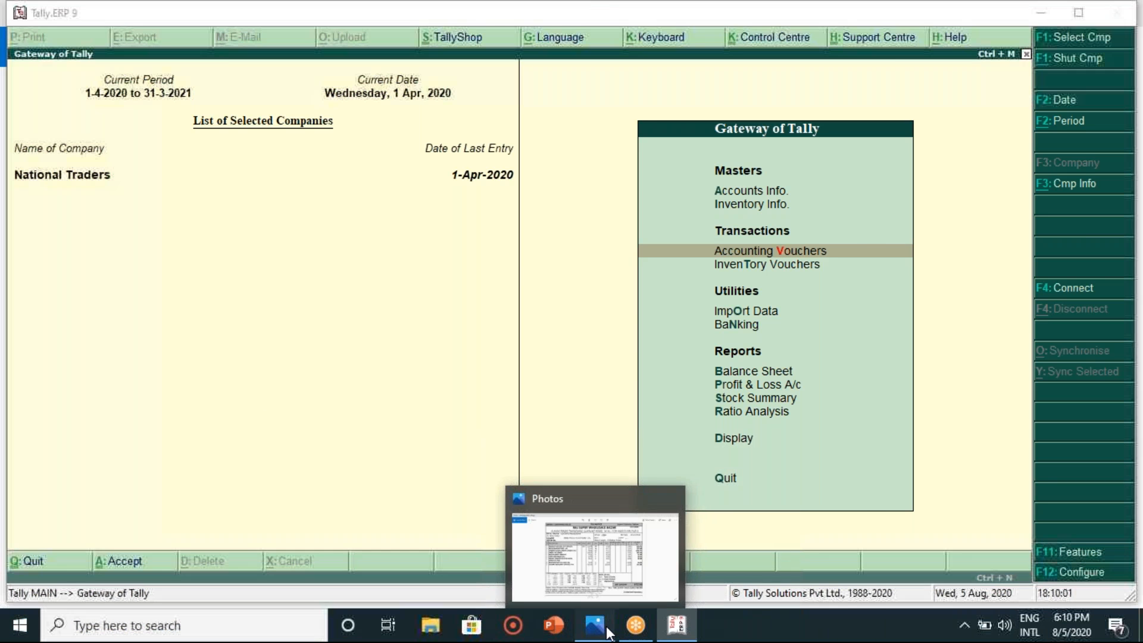
{"action": "left_click", "coordinate": [607, 631]}
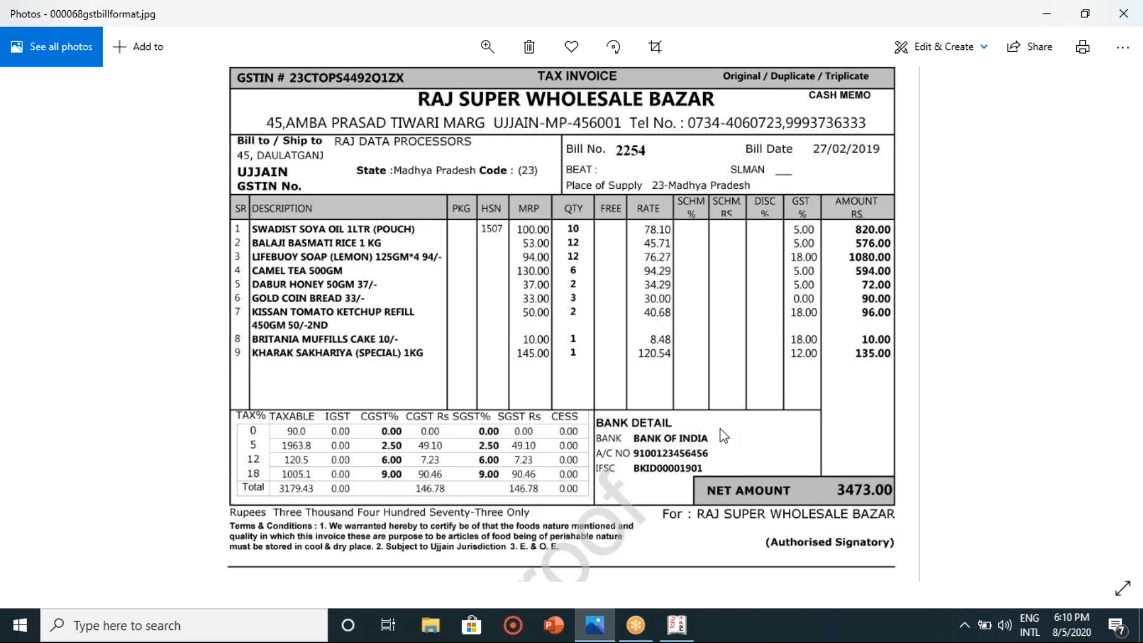
{"action": "left_click", "coordinate": [684, 629]}
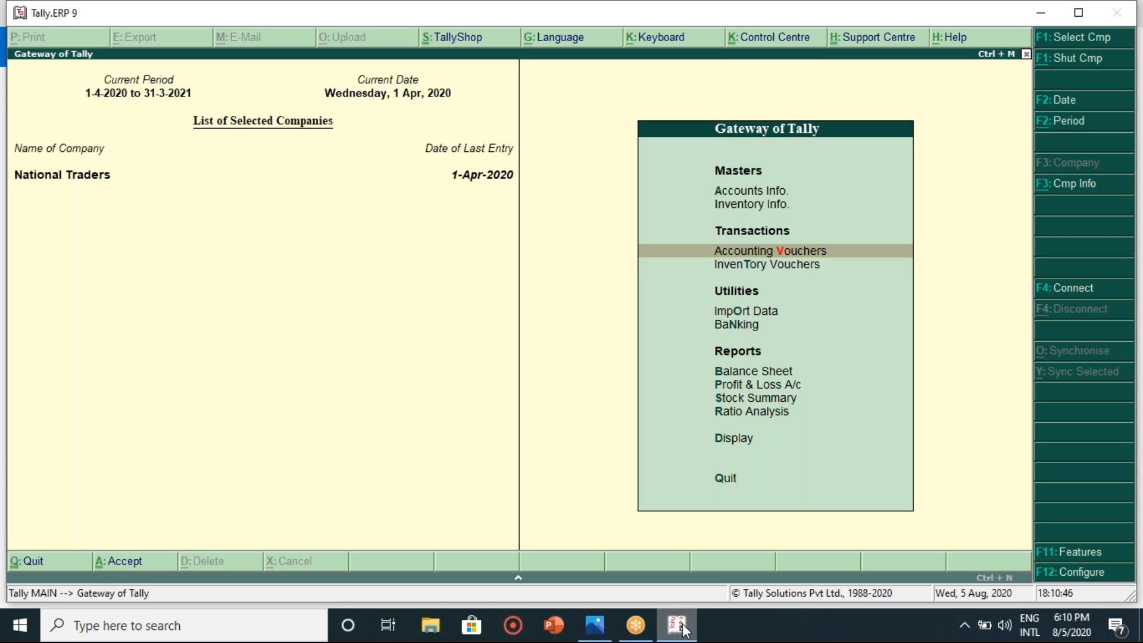
- Open Accounting Vouchers from the Gateway, backing out of a stray Stock Journal
{"action": "key", "text": "Down"}
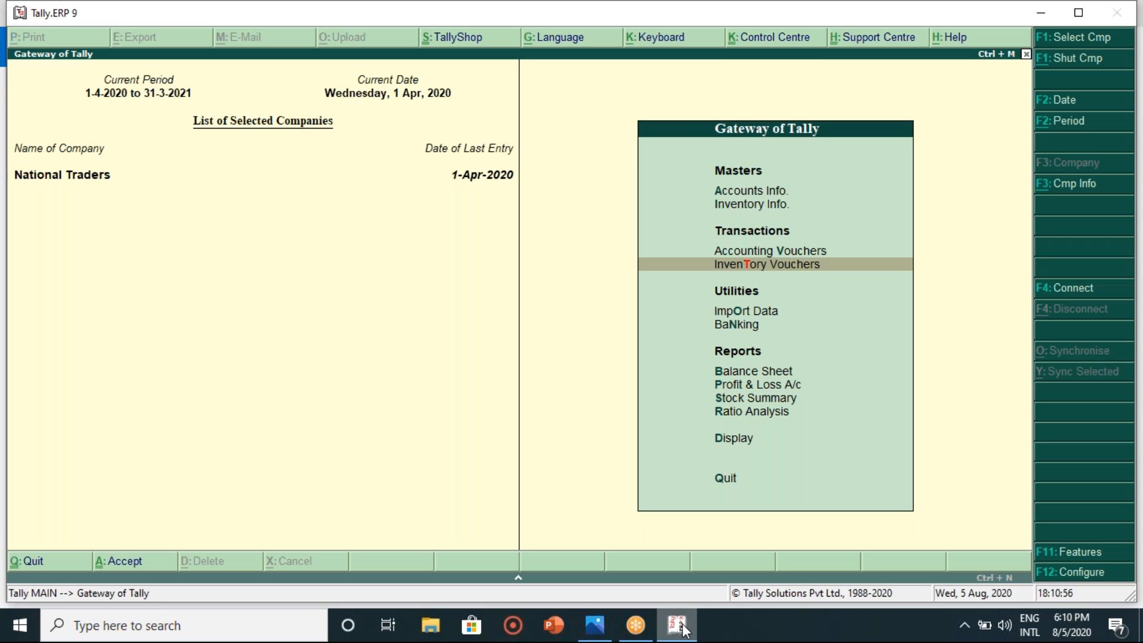
{"action": "key", "text": "Return"}
{"action": "key", "text": "Escape"}
{"action": "key", "text": "Up"}
{"action": "key", "text": "Return"}
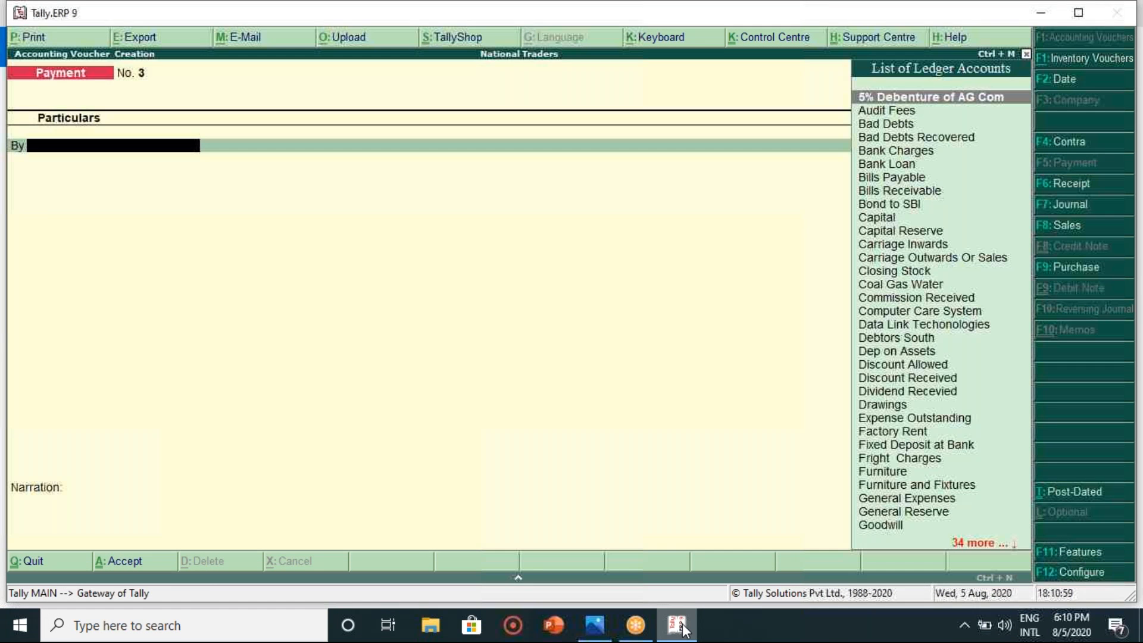
- Make the entry a Purchase voucher in Item Invoice mode and open F11 Accounting Features
{"action": "left_click", "coordinate": [1075, 269]}
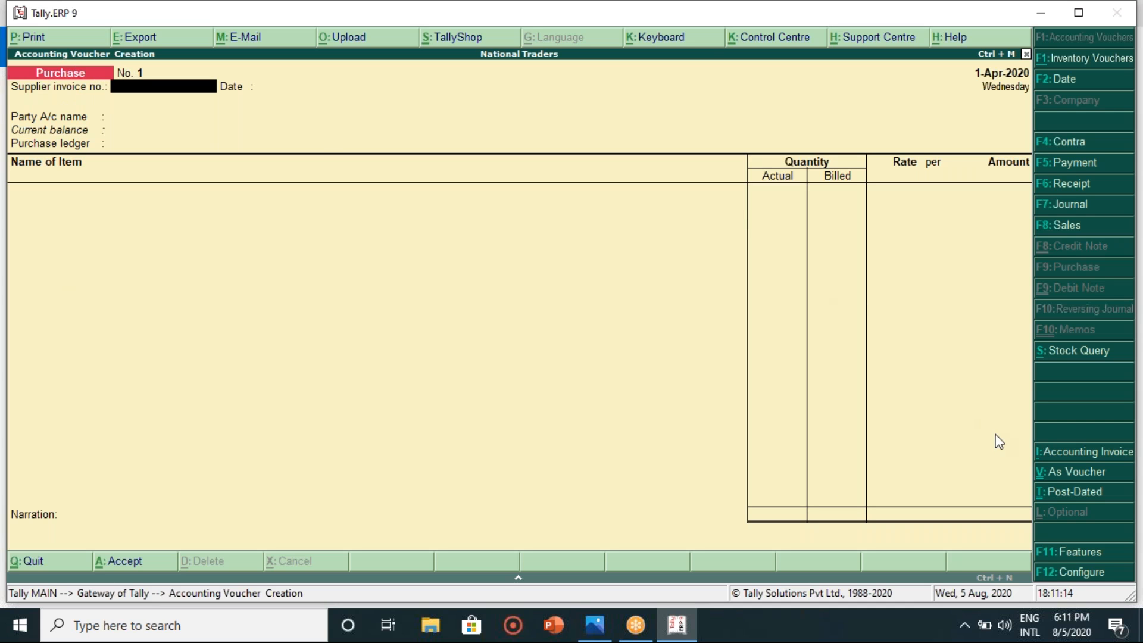
{"action": "left_click", "coordinate": [1083, 474]}
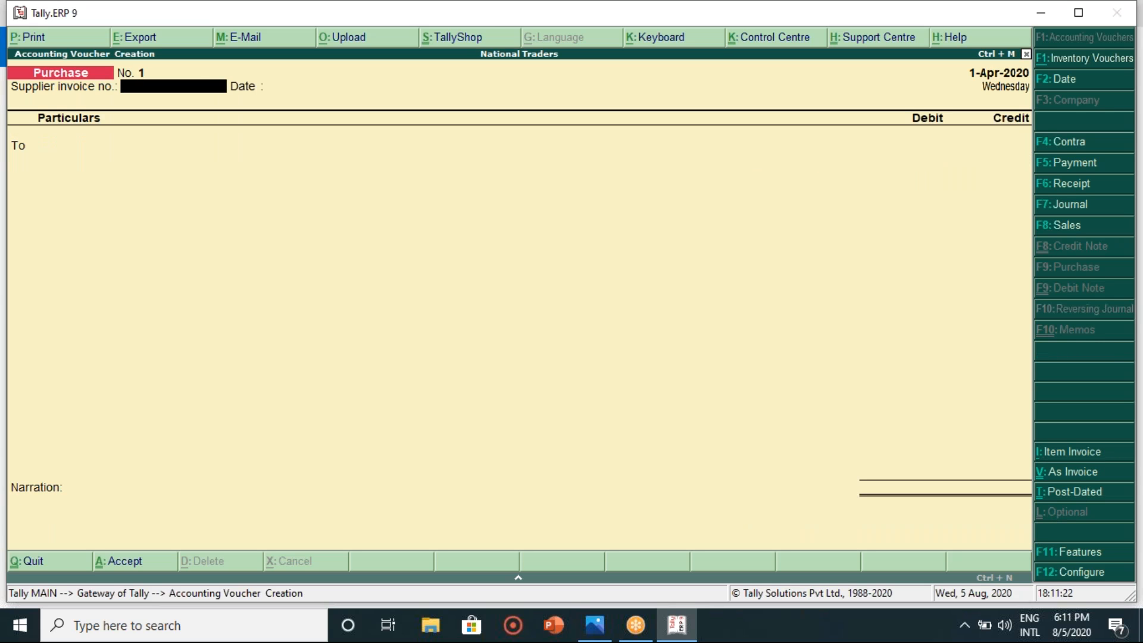
{"action": "left_click", "coordinate": [1068, 477]}
{"action": "left_click", "coordinate": [1078, 457]}
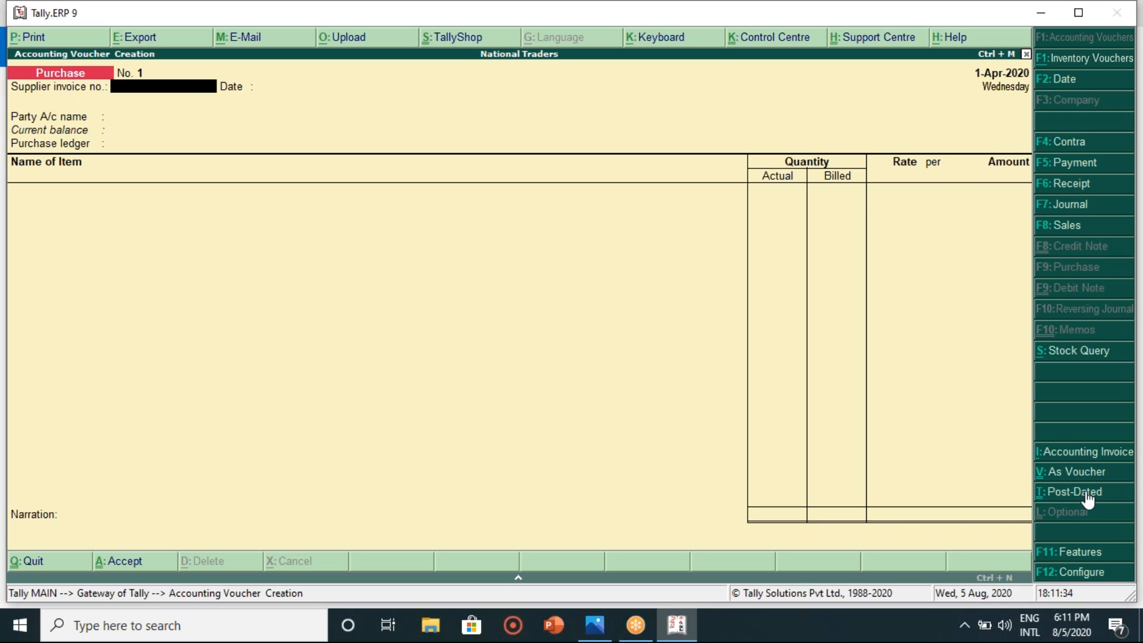
{"action": "left_click", "coordinate": [1083, 558]}
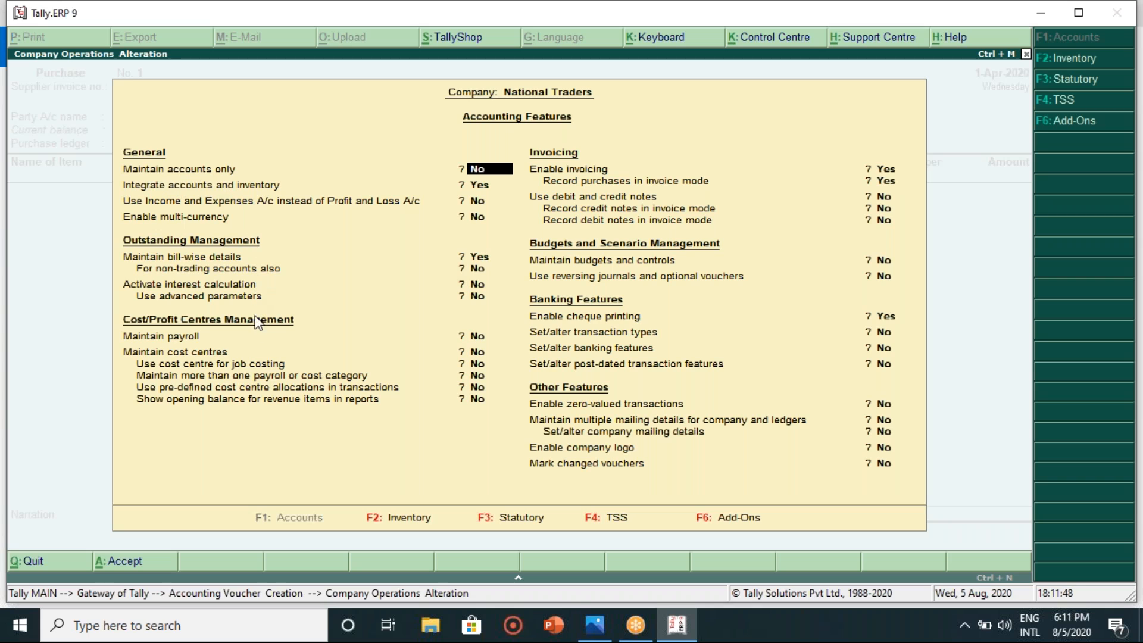
- Set Enable company logo to Yes in Accounting Features after checking the sample invoice
{"action": "key", "text": "Return"}
{"action": "key", "text": "Return"}
{"action": "key", "text": "Return"}
{"action": "key", "text": "Return"}
{"action": "key", "text": "Return"}
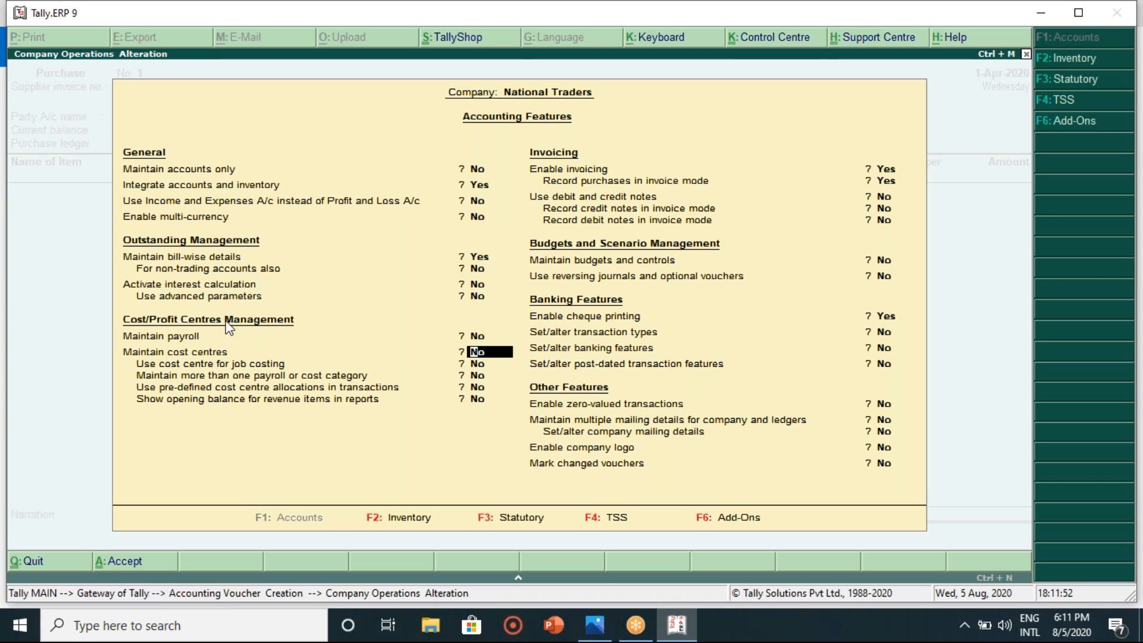
{"action": "key", "text": "Return"}
{"action": "key", "text": "Return"}
{"action": "key", "text": "Return"}
{"action": "key", "text": "Return"}
{"action": "key", "text": "Return"}
{"action": "key", "text": "Return"}
{"action": "key", "text": "Return"}
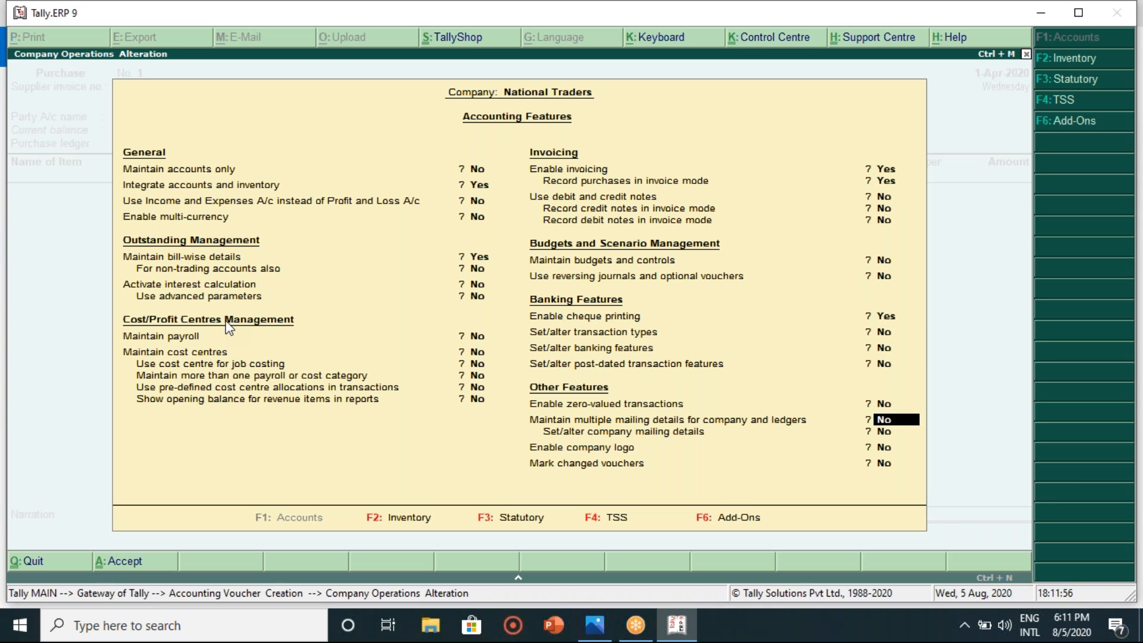
{"action": "key", "text": "Return"}
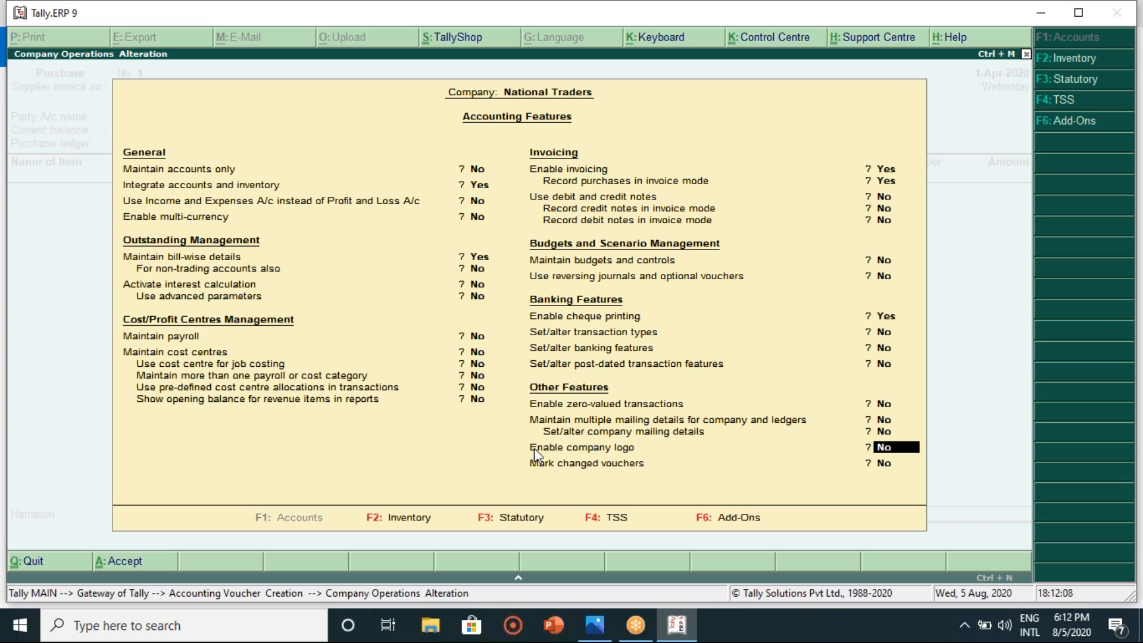
{"action": "left_click", "coordinate": [595, 625]}
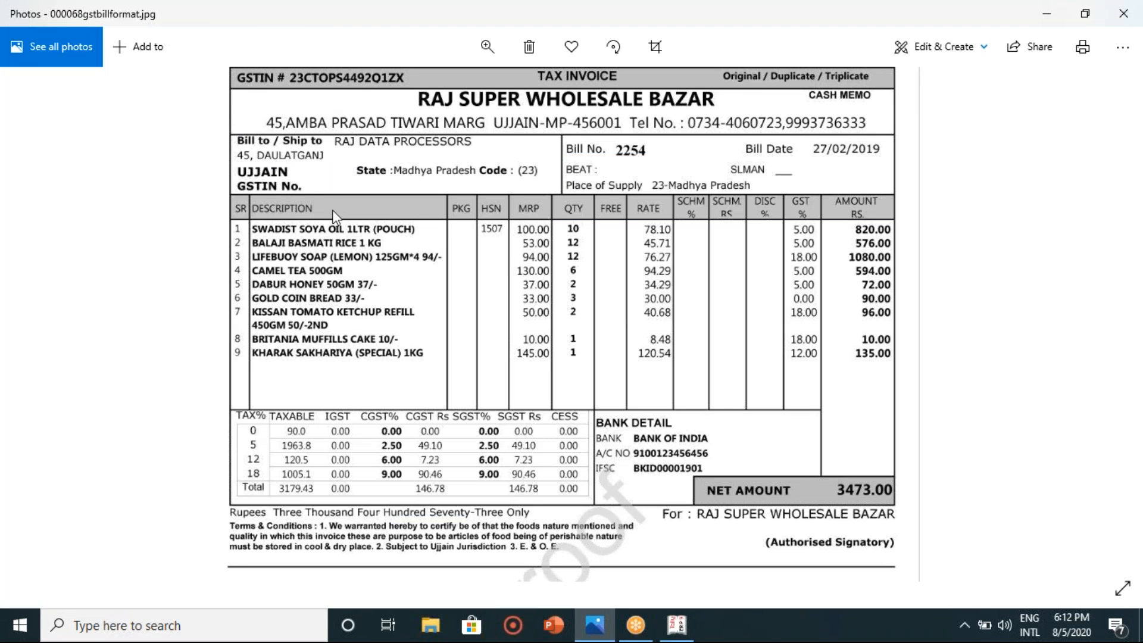
{"action": "left_click", "coordinate": [684, 634]}
{"action": "type", "text": "y"}
{"action": "key", "text": "Return"}
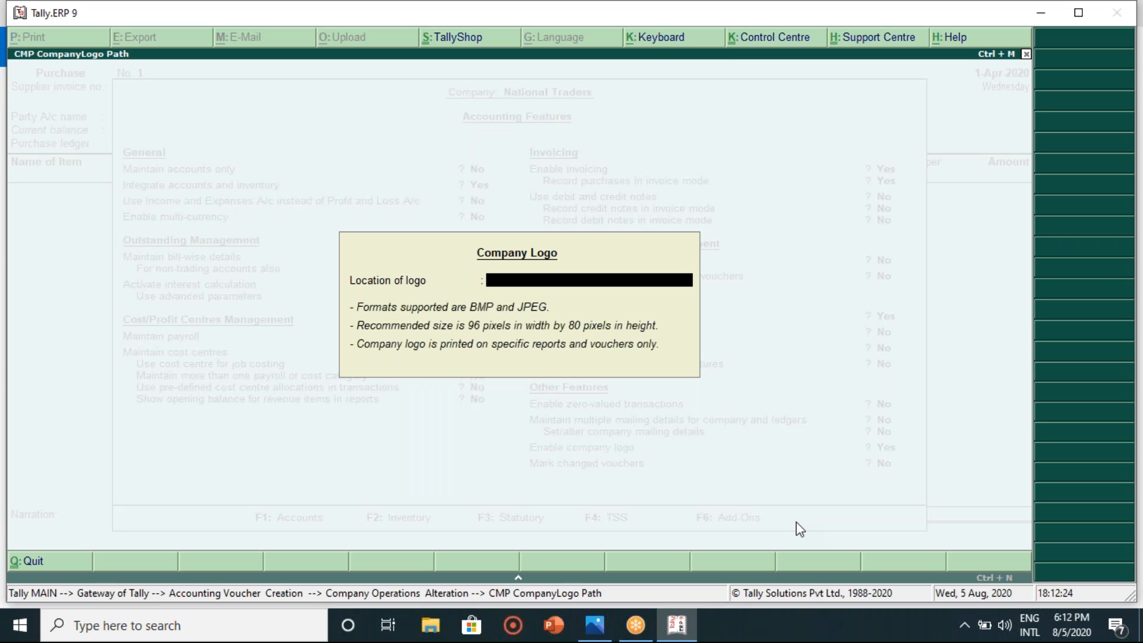
- Attempt a logo location, then quit the Company Logo dialog without a valid path
{"action": "key", "text": "Return"}
{"action": "key", "text": "Escape"}
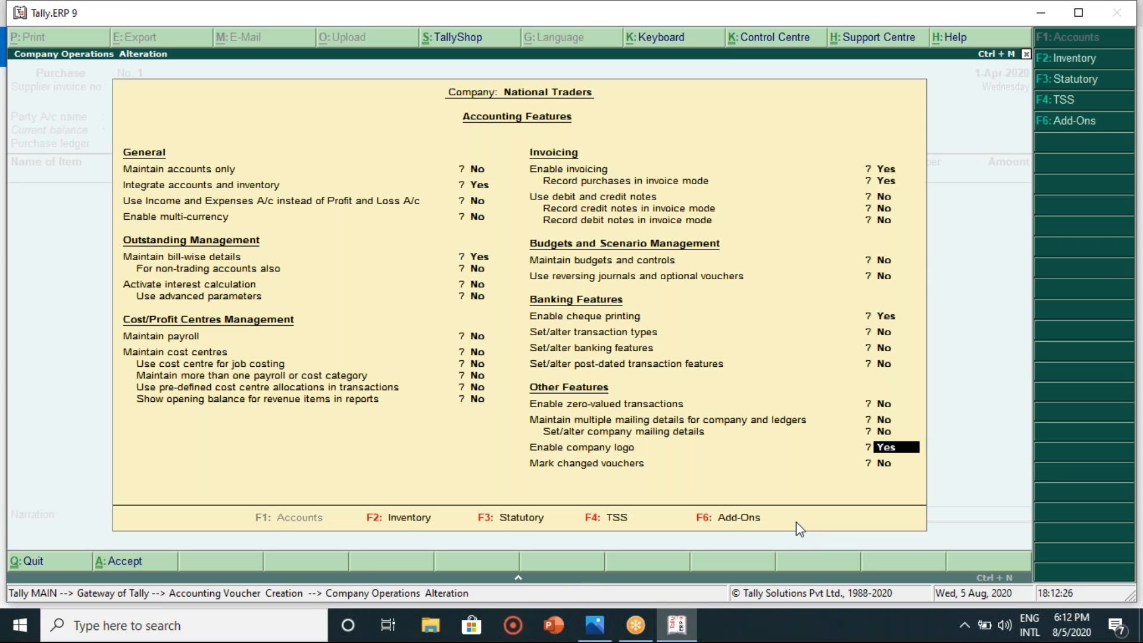
{"action": "key", "text": "Return"}
{"action": "type", "text": "c"}
{"action": "key", "text": "Return"}
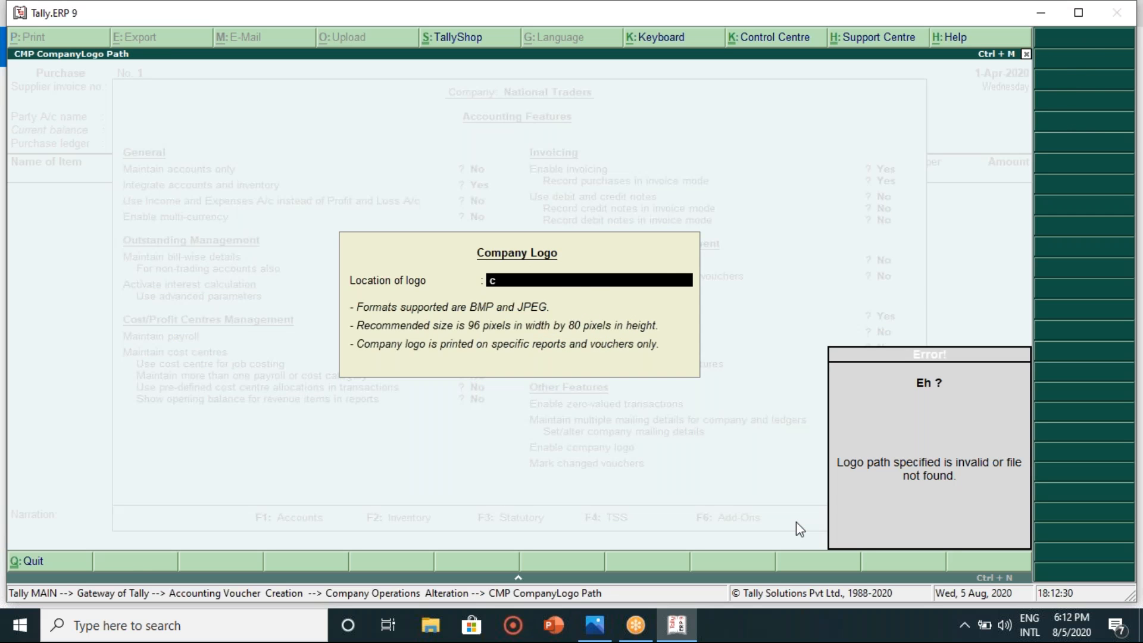
{"action": "key", "text": "Escape"}
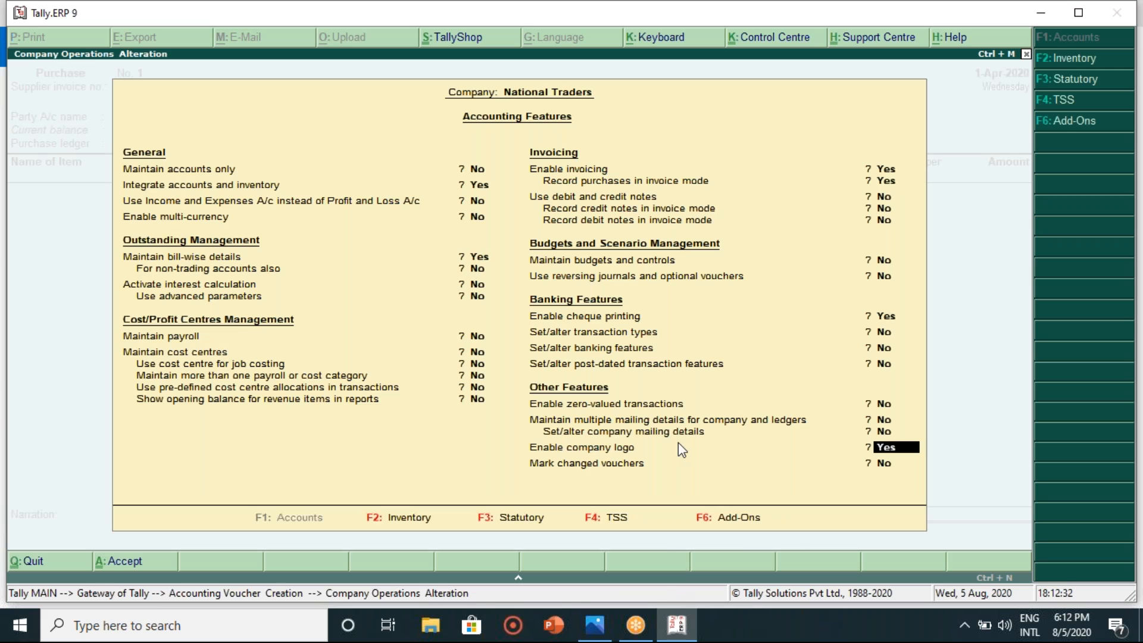
{"action": "key", "text": "Return"}
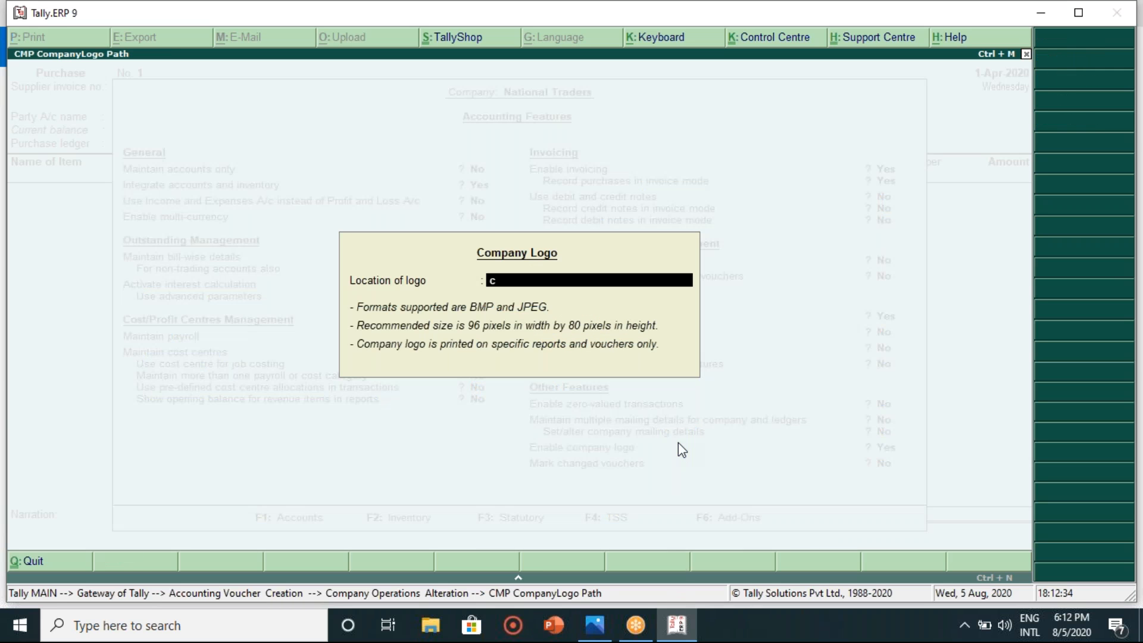
{"action": "key", "text": "Escape"}
{"action": "key", "text": "Return"}
{"action": "key", "text": "Escape"}
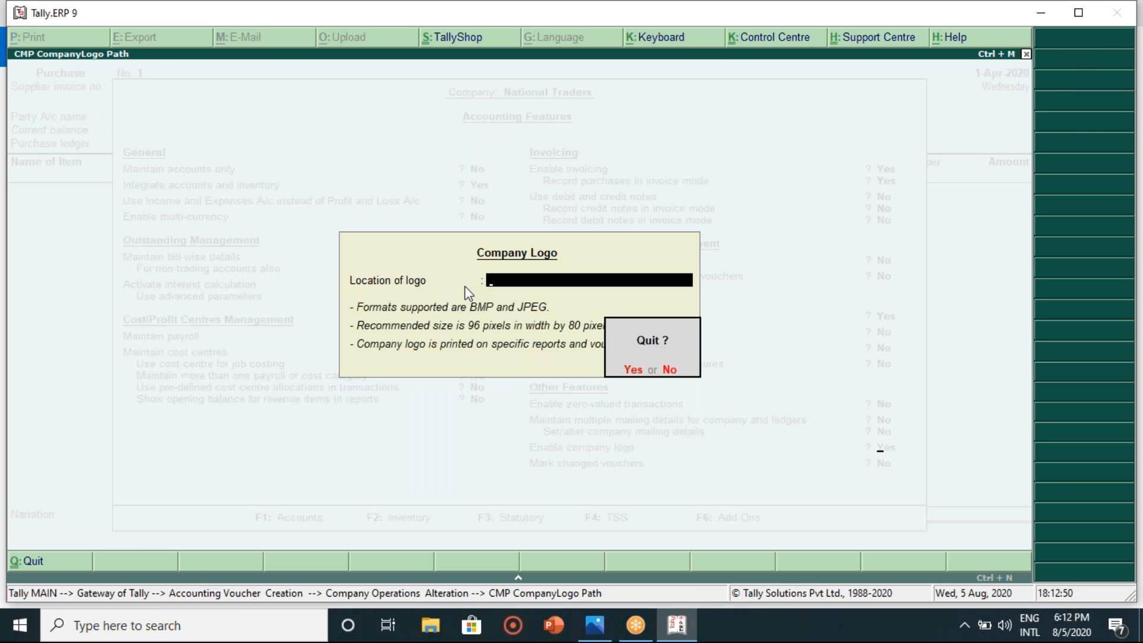
{"action": "key", "text": "y"}
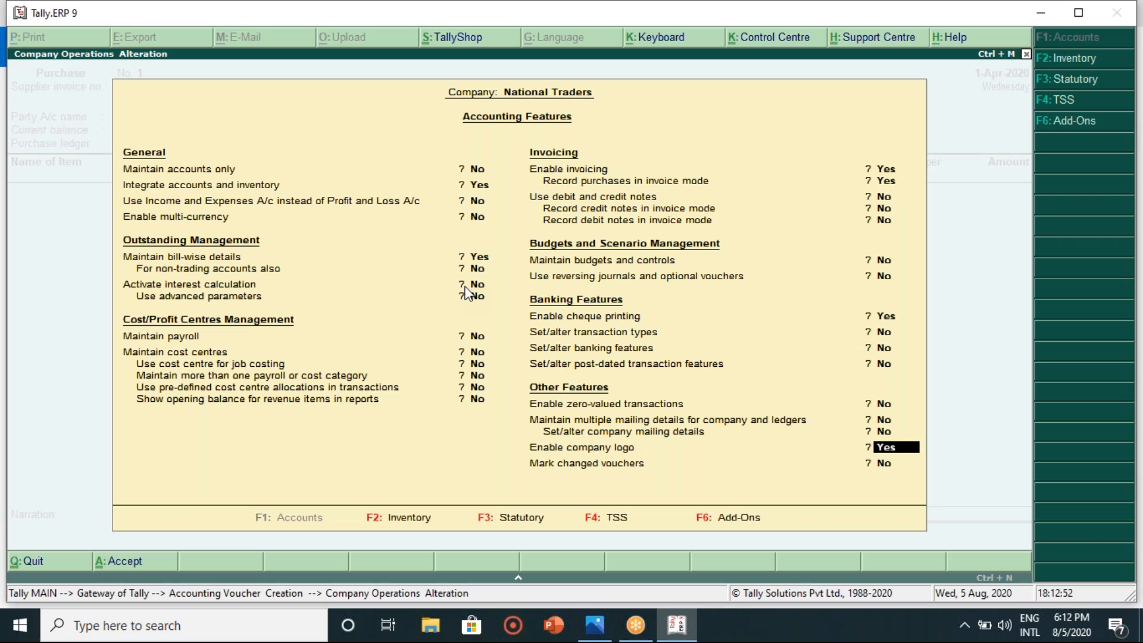
- Finish Accounting Features without saving and switch to F2 Inventory Features
{"action": "key", "text": "Return"}
{"action": "key", "text": "Return"}
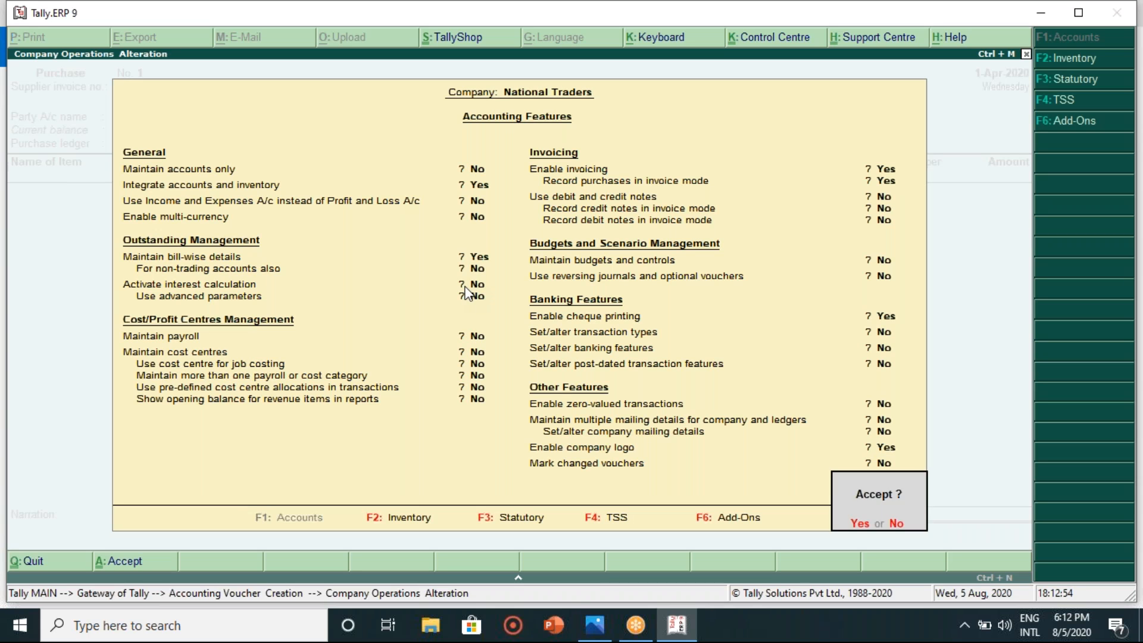
{"action": "key", "text": "n"}
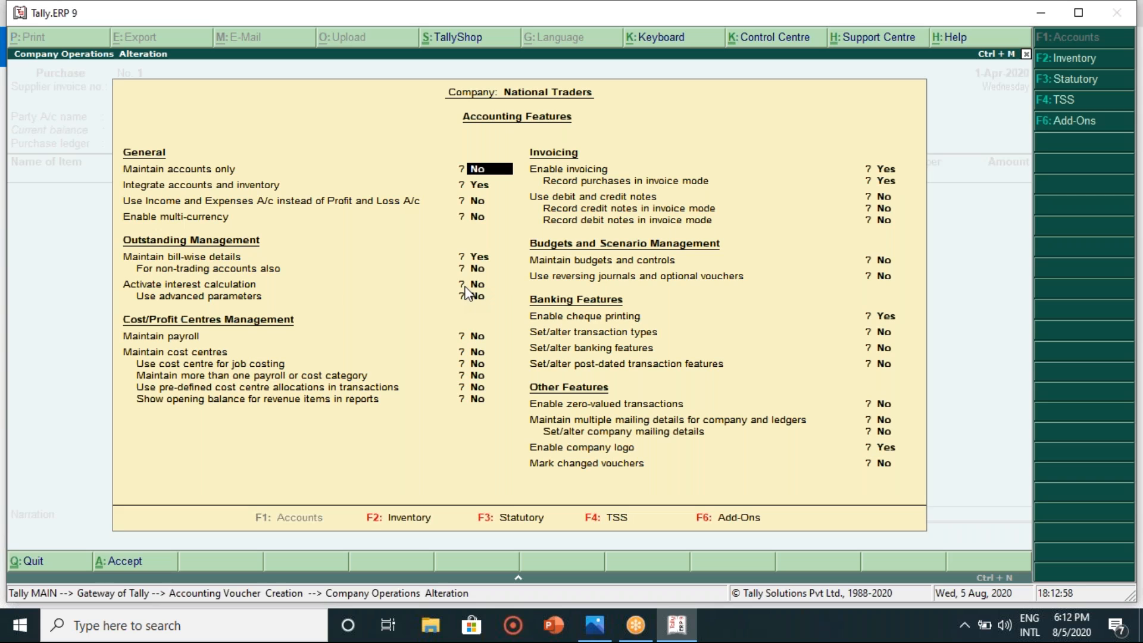
{"action": "left_click", "coordinate": [370, 518]}
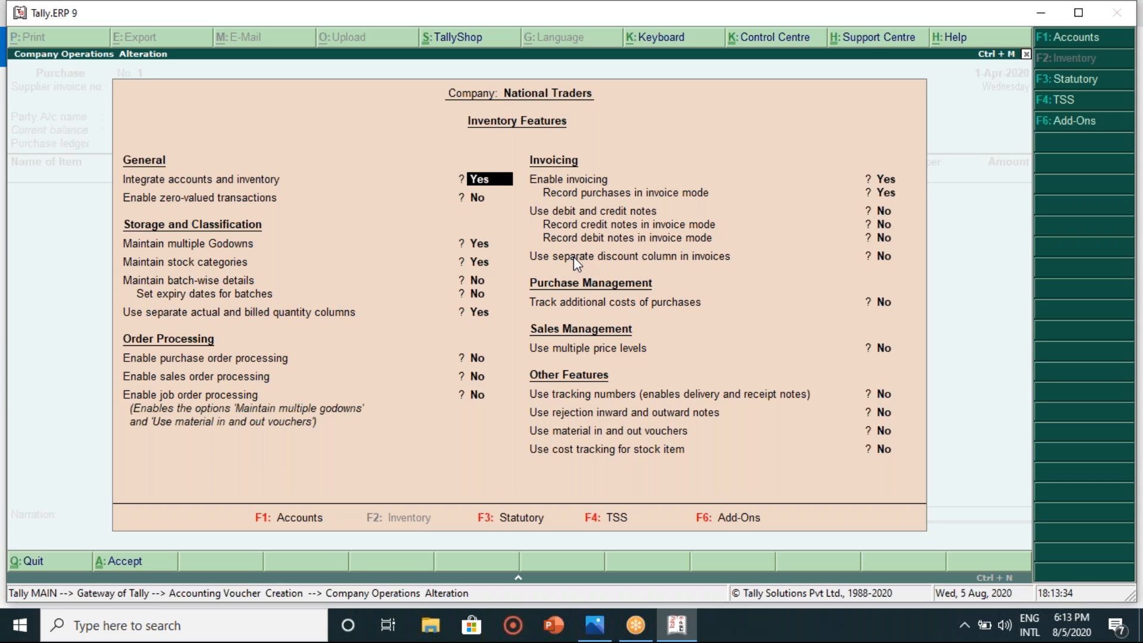
- Quit Inventory Features without changes, confirming the quit prompt
{"action": "key", "text": "Escape"}
{"action": "key", "text": "Escape"}
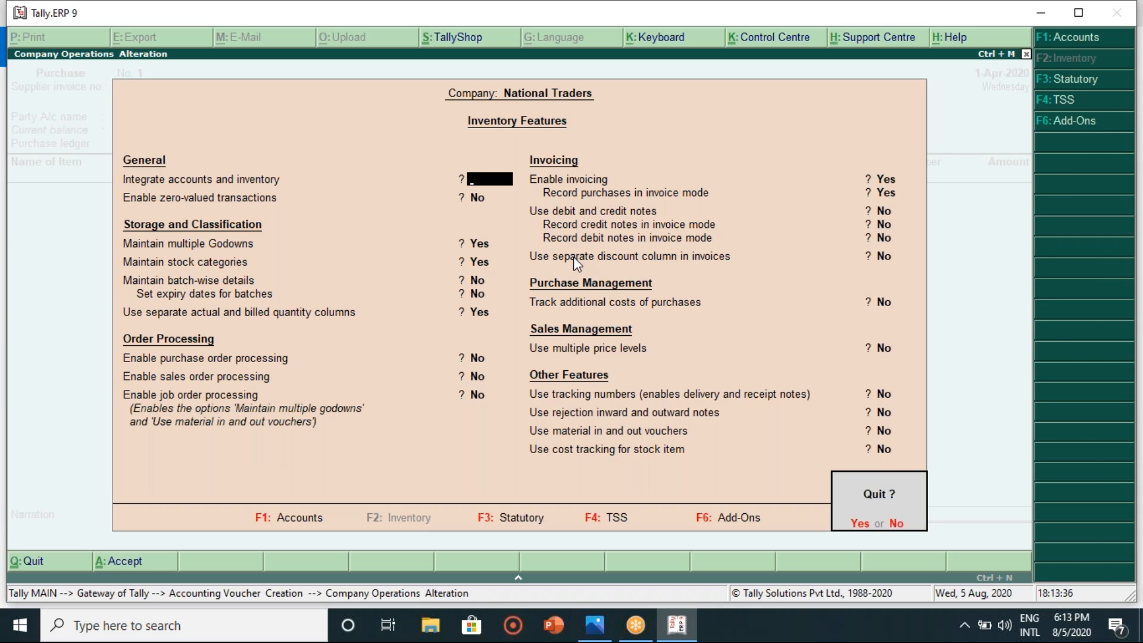
{"action": "key", "text": "Return"}
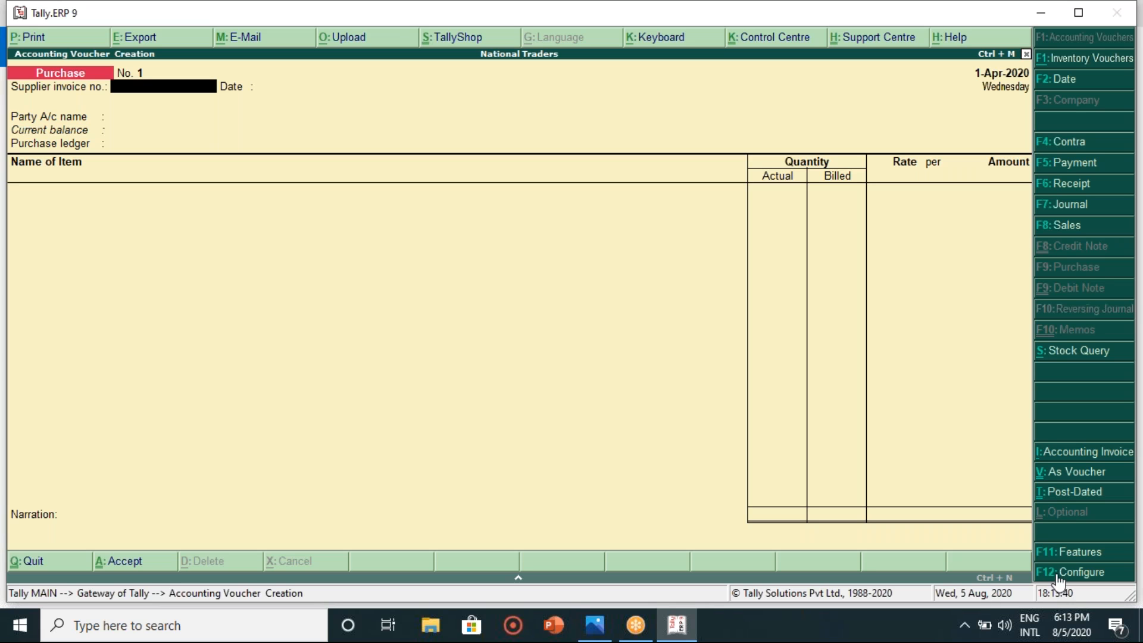
{"action": "key", "text": "F12"}
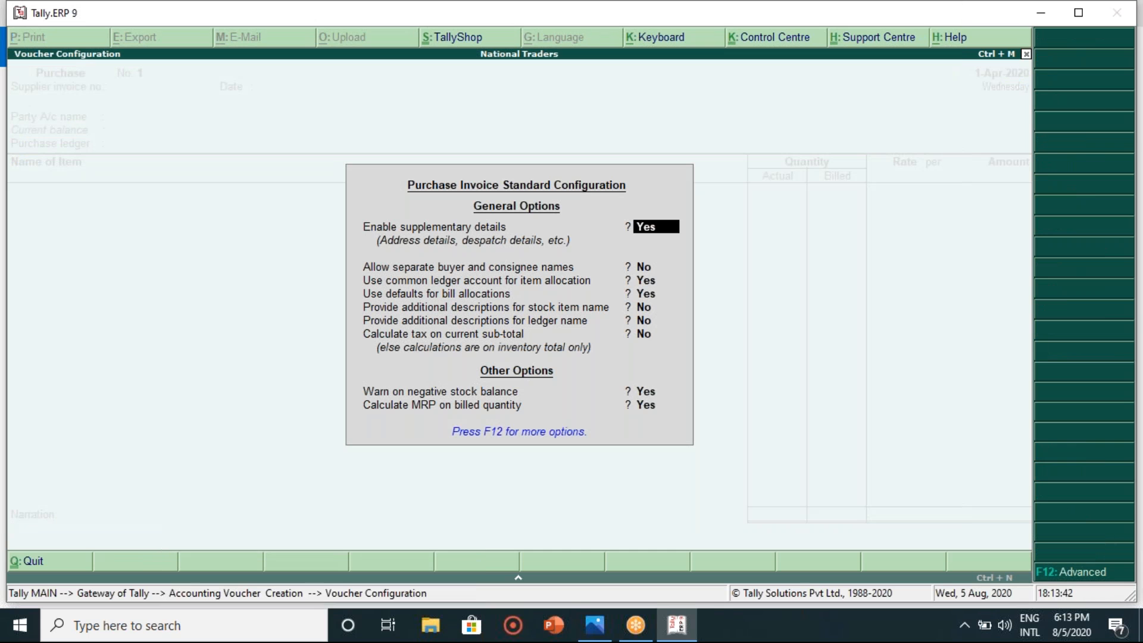
{"action": "key", "text": "F12"}
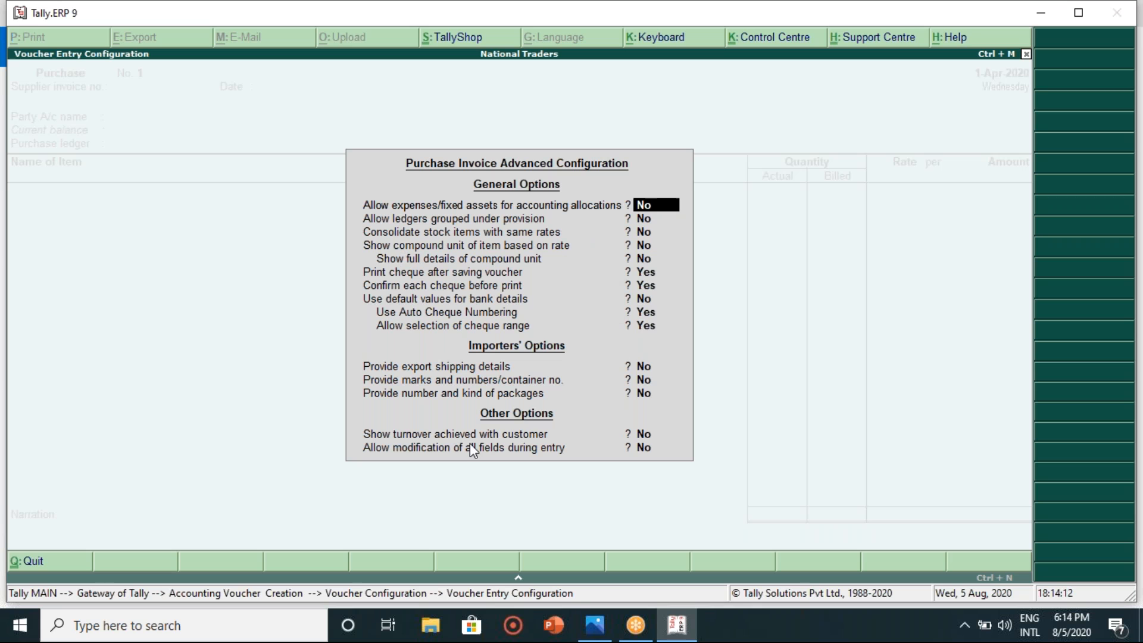
{"action": "key", "text": "BackSpace"}
{"action": "key", "text": "Escape"}
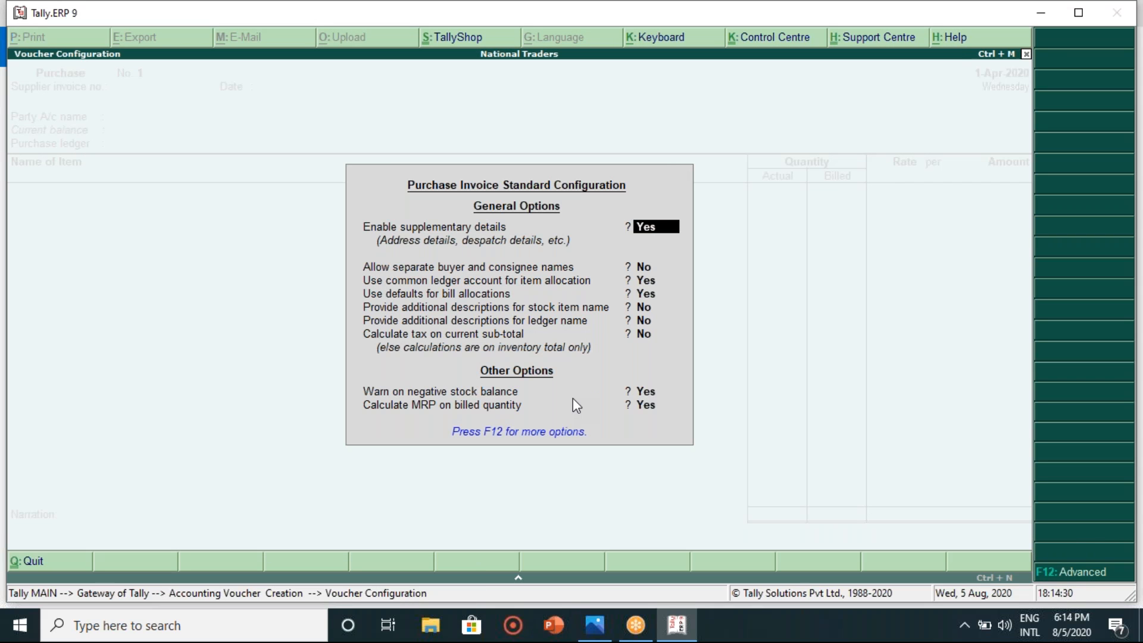
{"action": "key", "text": "F12"}
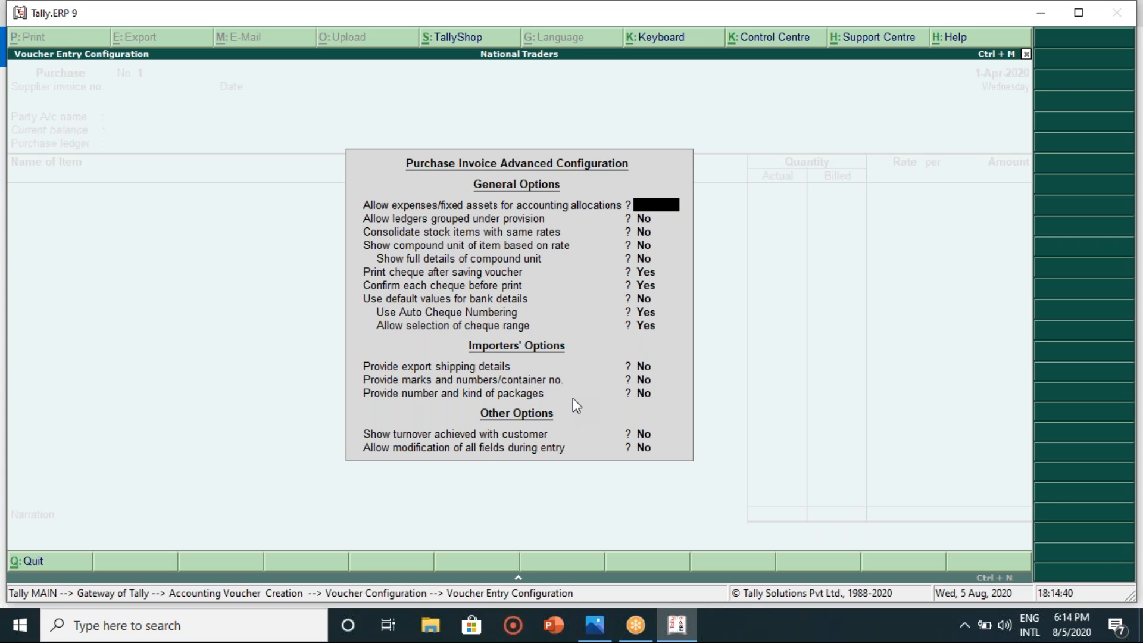
{"action": "key", "text": "Escape"}
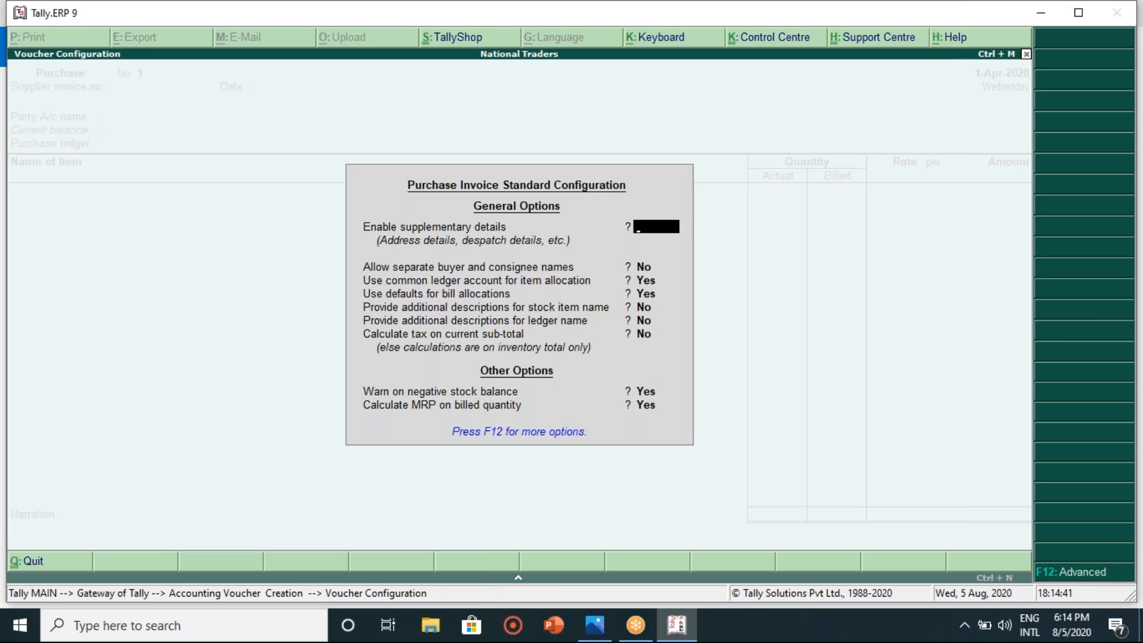
{"action": "key", "text": "Escape"}
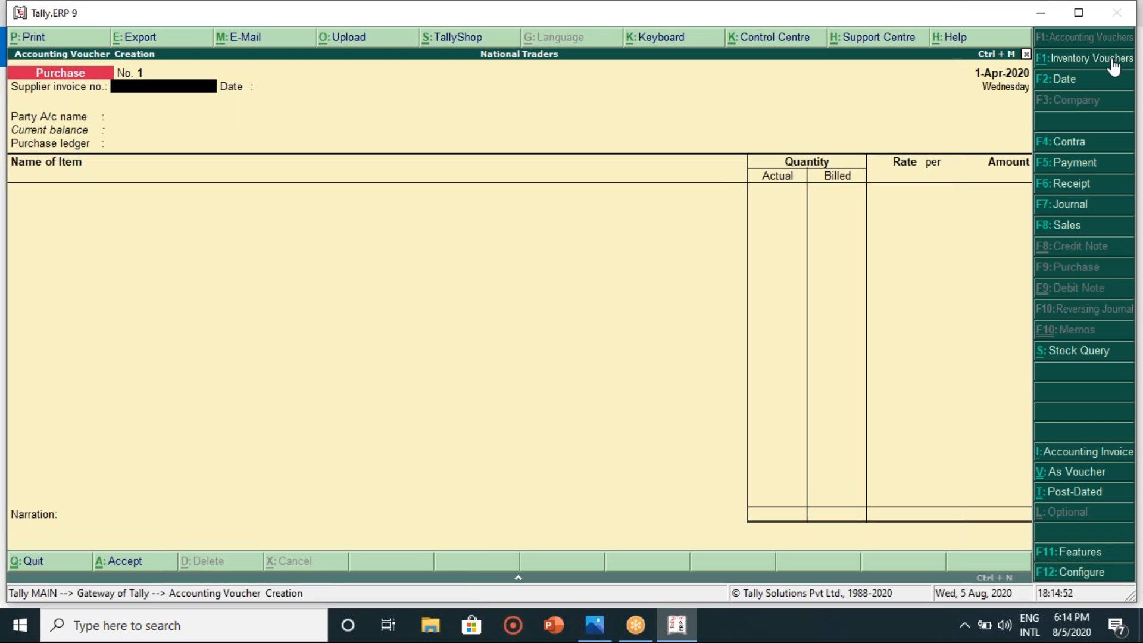
{"action": "left_click", "coordinate": [1085, 59]}
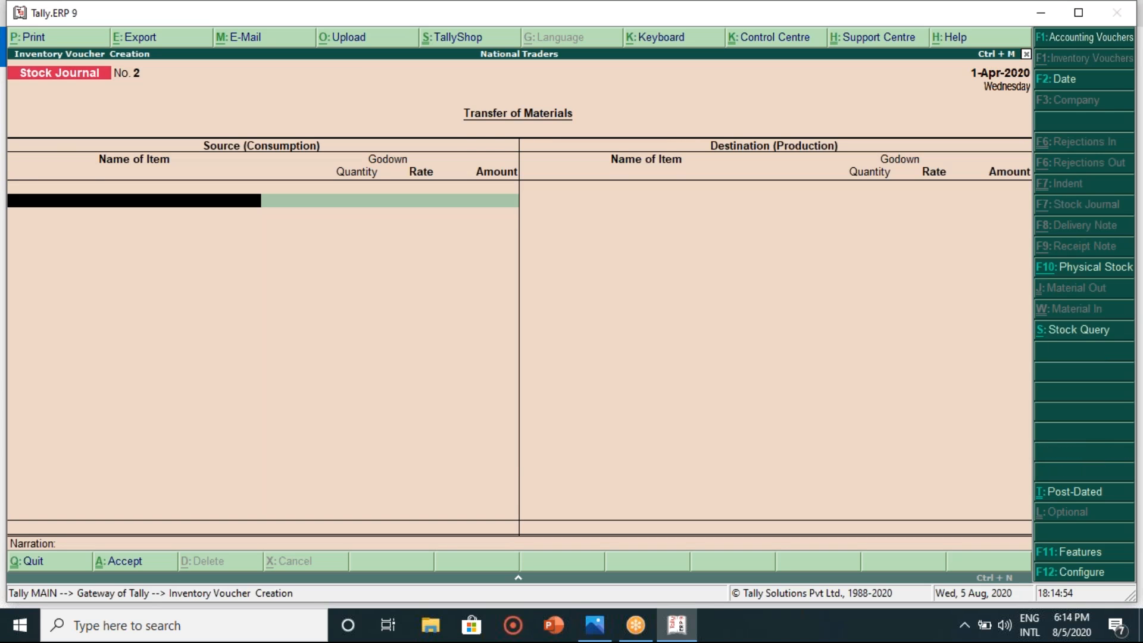
- Quit the Stock Journal, start a new Purchase voucher, and view the supplier's GST bill in Photos
{"action": "key", "text": "Escape"}
{"action": "key", "text": "Return"}
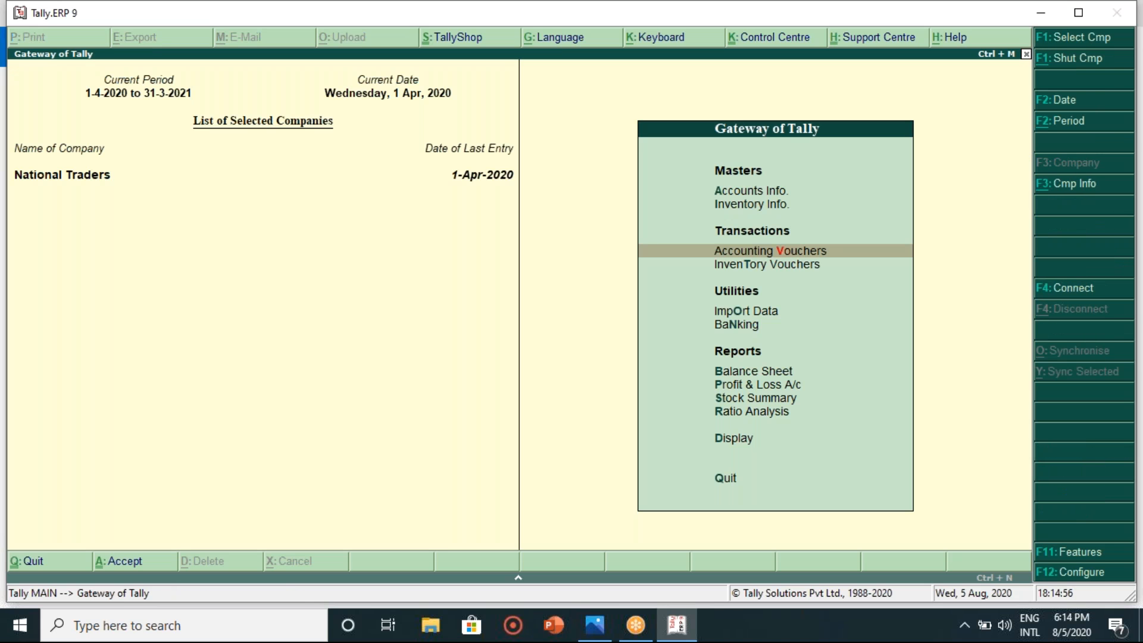
{"action": "key", "text": "Return"}
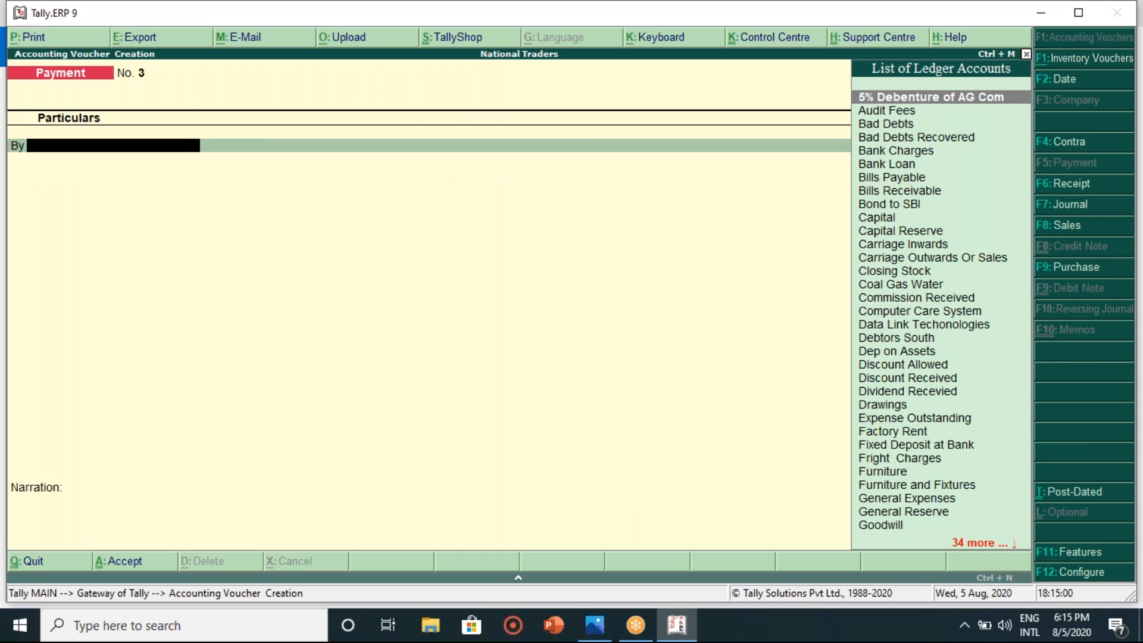
{"action": "left_click", "coordinate": [1072, 268]}
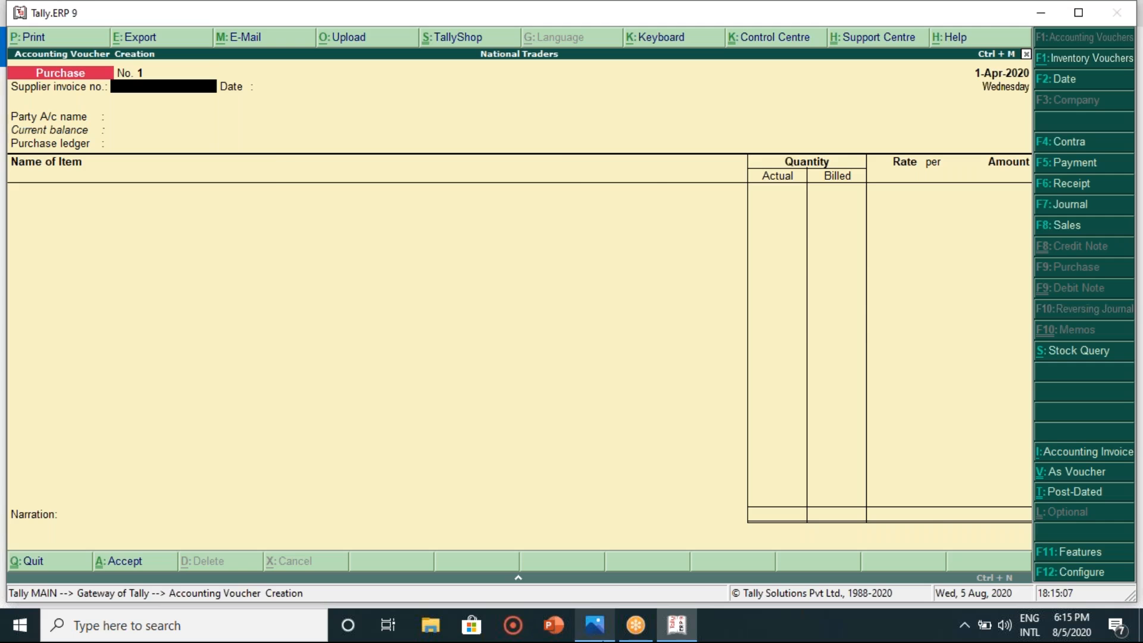
{"action": "left_click", "coordinate": [594, 625]}
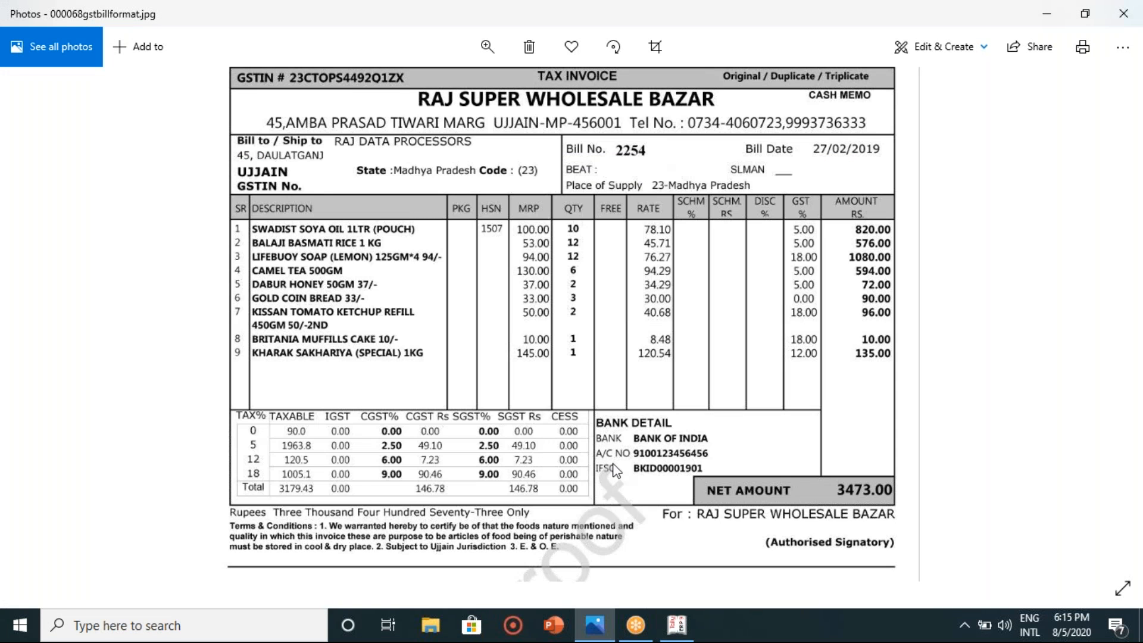
- Enter supplier invoice number 2254 and accept the voucher date
{"action": "left_click", "coordinate": [677, 626]}
{"action": "type", "text": "2254"}
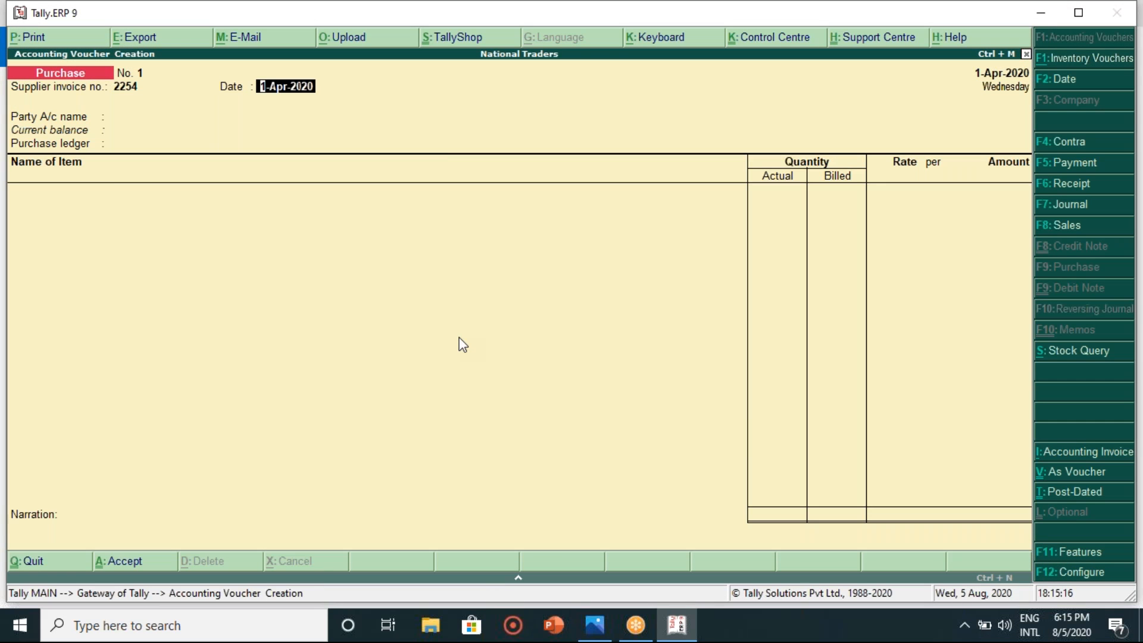
{"action": "key", "text": "Return"}
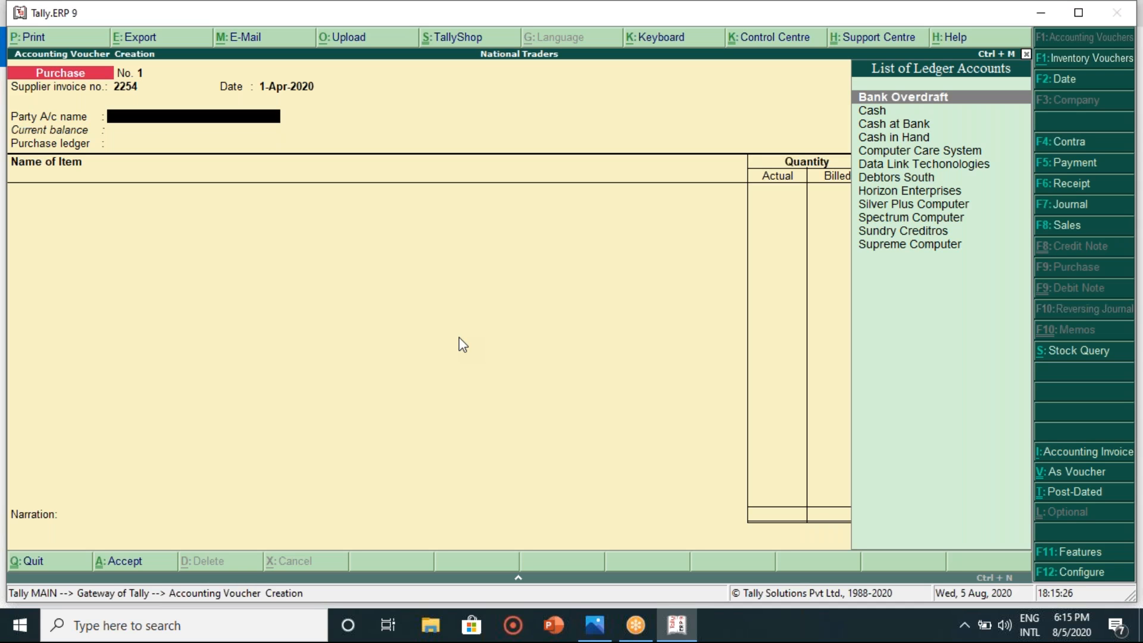
- Choose Sundry Creditros as party and Purchase as ledger, then start a new ledger with Alt+C
{"action": "left_click", "coordinate": [608, 637]}
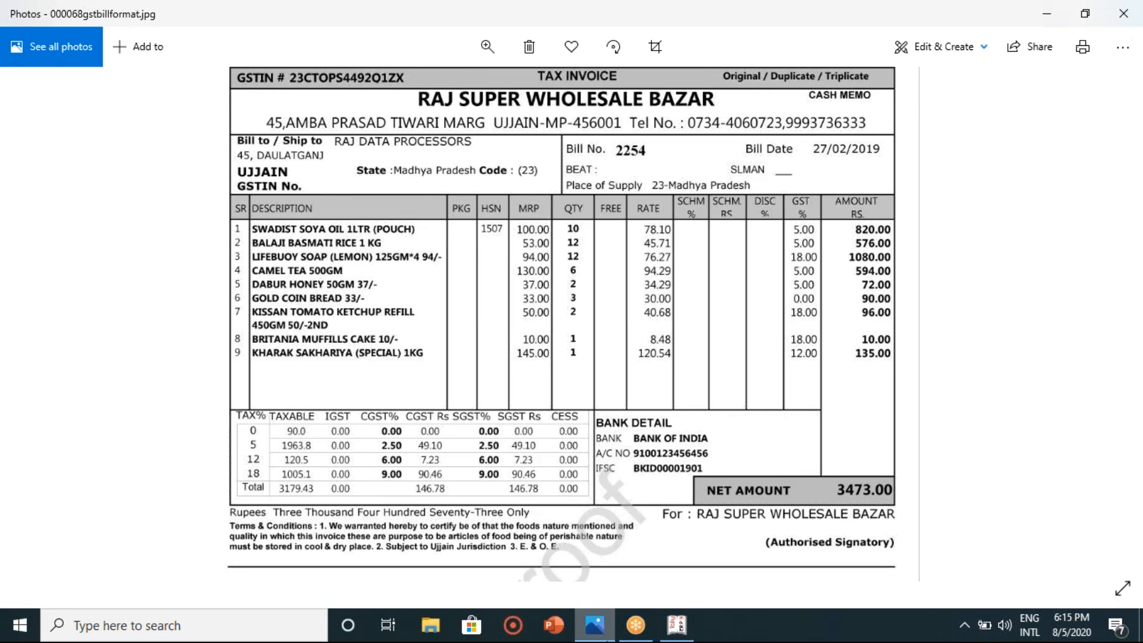
{"action": "left_click", "coordinate": [608, 639]}
{"action": "key", "text": "Down"}
{"action": "key", "text": "Down"}
{"action": "key", "text": "Down"}
{"action": "key", "text": "Down"}
{"action": "key", "text": "Down"}
{"action": "key", "text": "Down"}
{"action": "key", "text": "Down"}
{"action": "key", "text": "Down"}
{"action": "key", "text": "Down"}
{"action": "key", "text": "Down"}
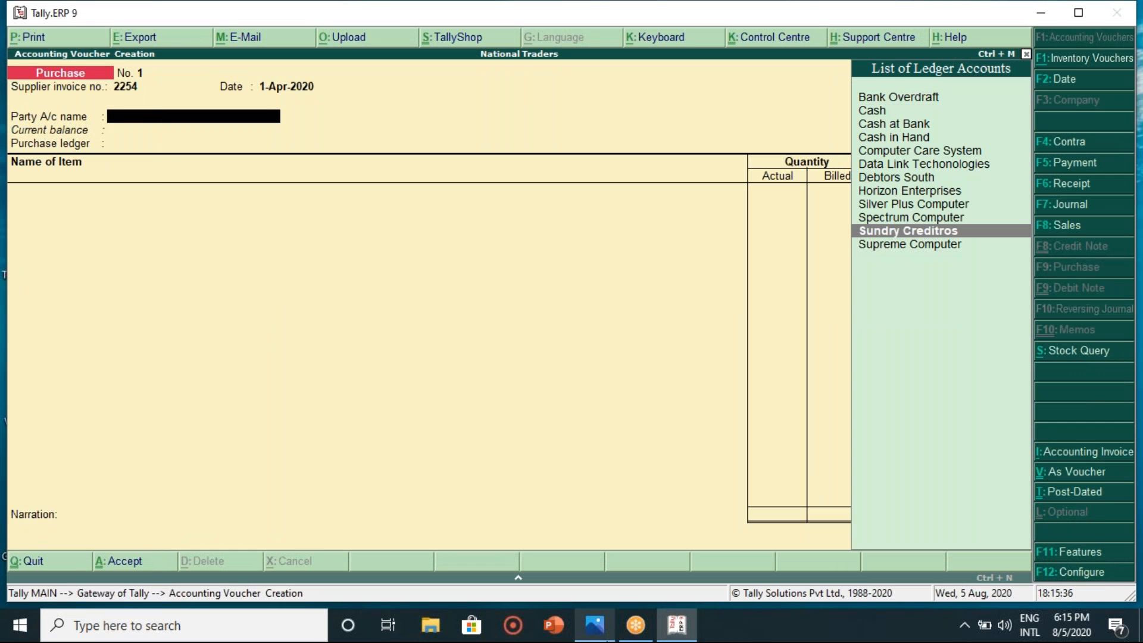
{"action": "key", "text": "Return"}
{"action": "key", "text": "Return"}
{"action": "key", "text": "Return"}
{"action": "key", "text": "Return"}
{"action": "key", "text": "Return"}
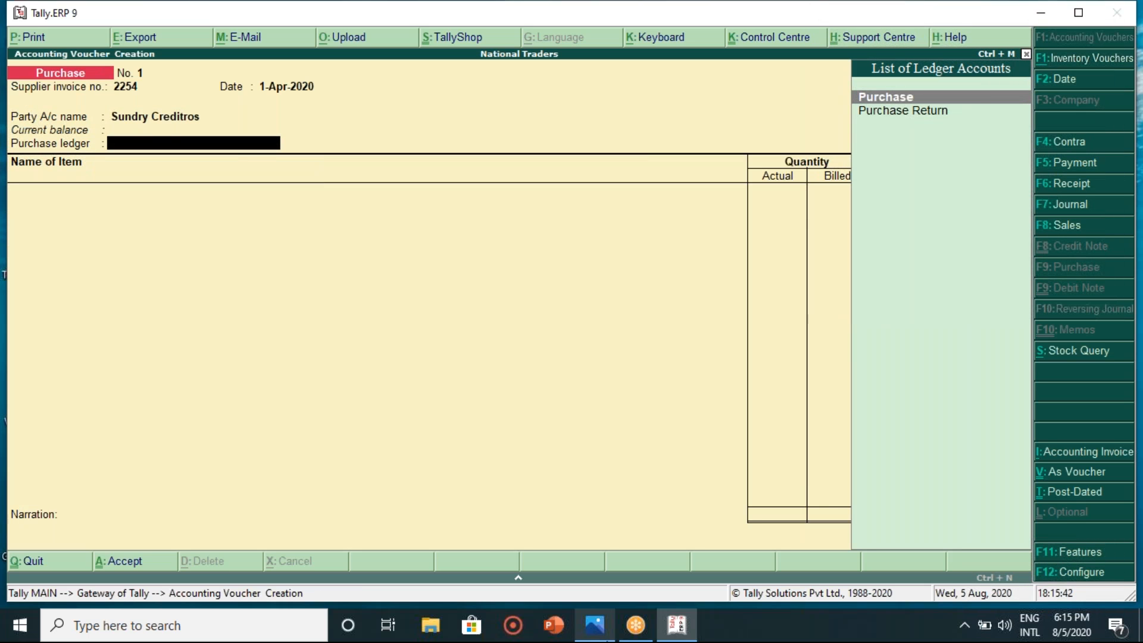
{"action": "key", "text": "Return"}
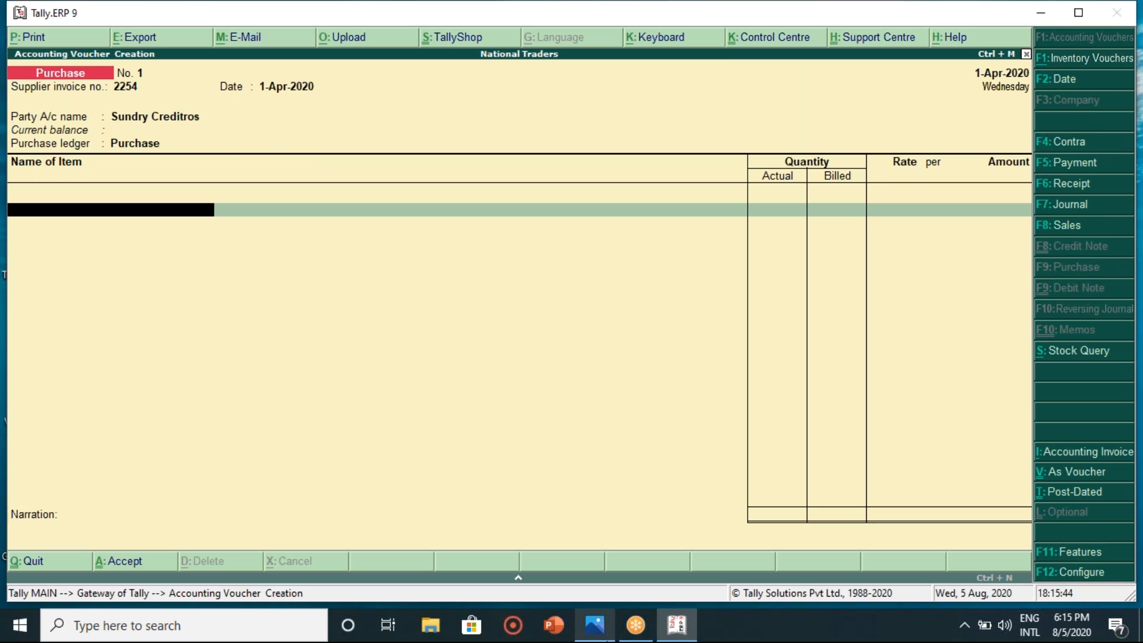
{"action": "key", "text": "BackSpace"}
{"action": "key", "text": "BackSpace"}
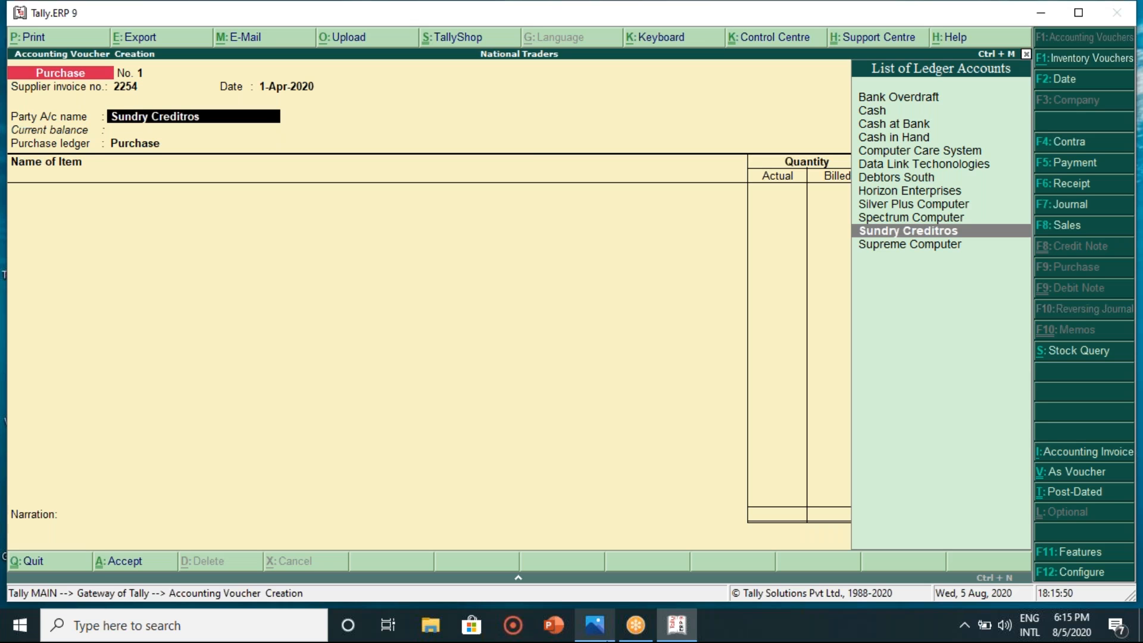
{"action": "key", "text": "alt+c"}
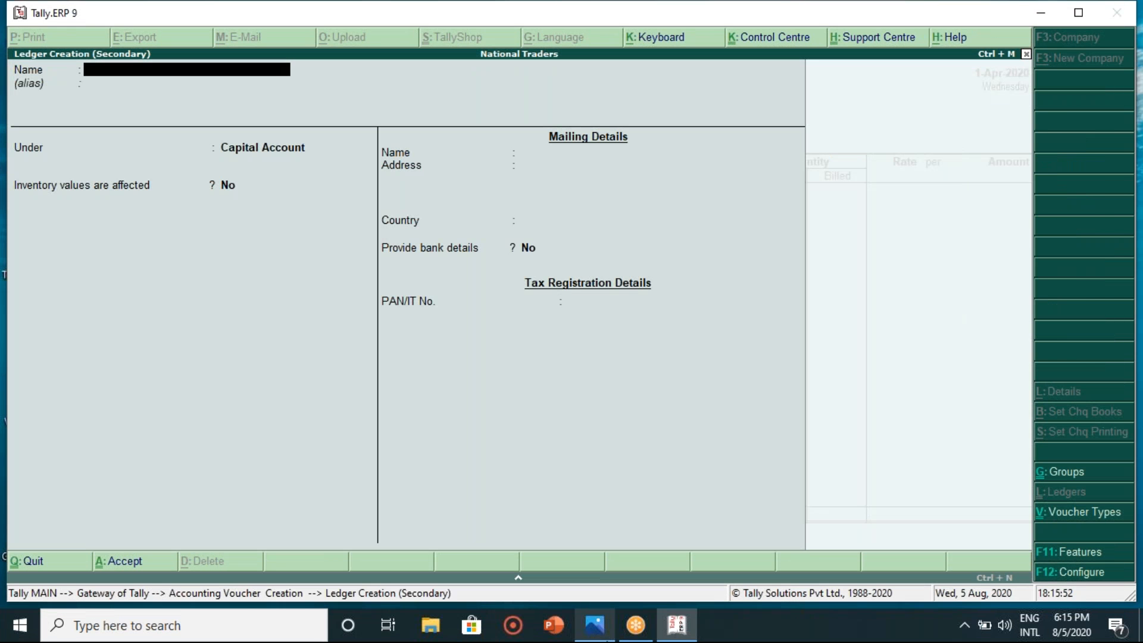
- Create a ledger named Raj Super Wholesale Bazar under Sundry Creditors
{"action": "key", "text": "Escape"}
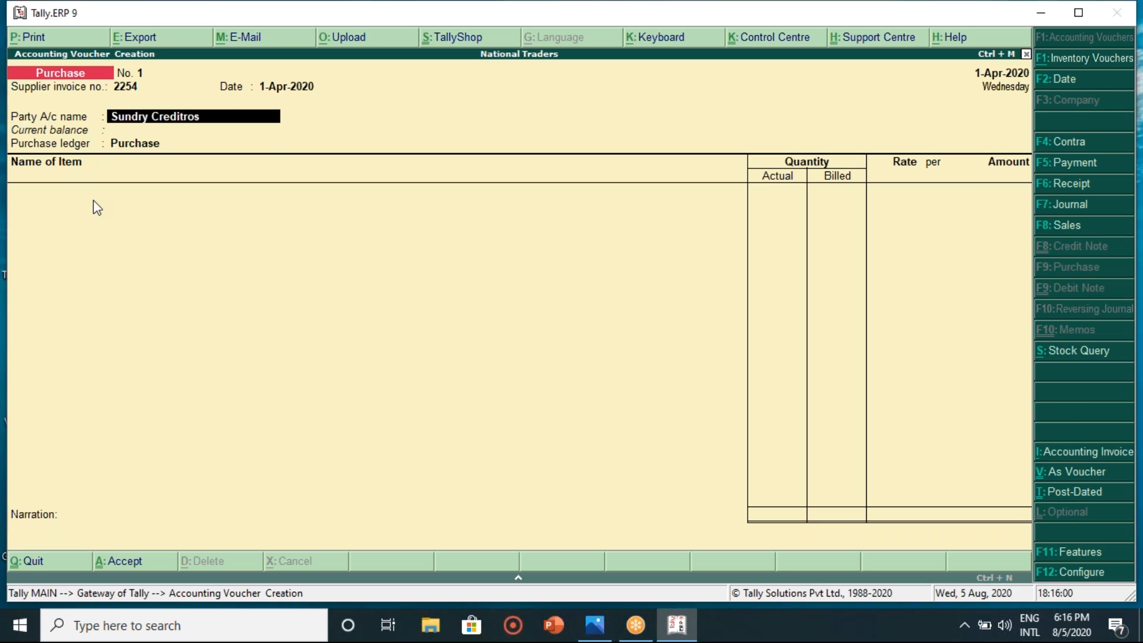
{"action": "key", "text": "alt+c"}
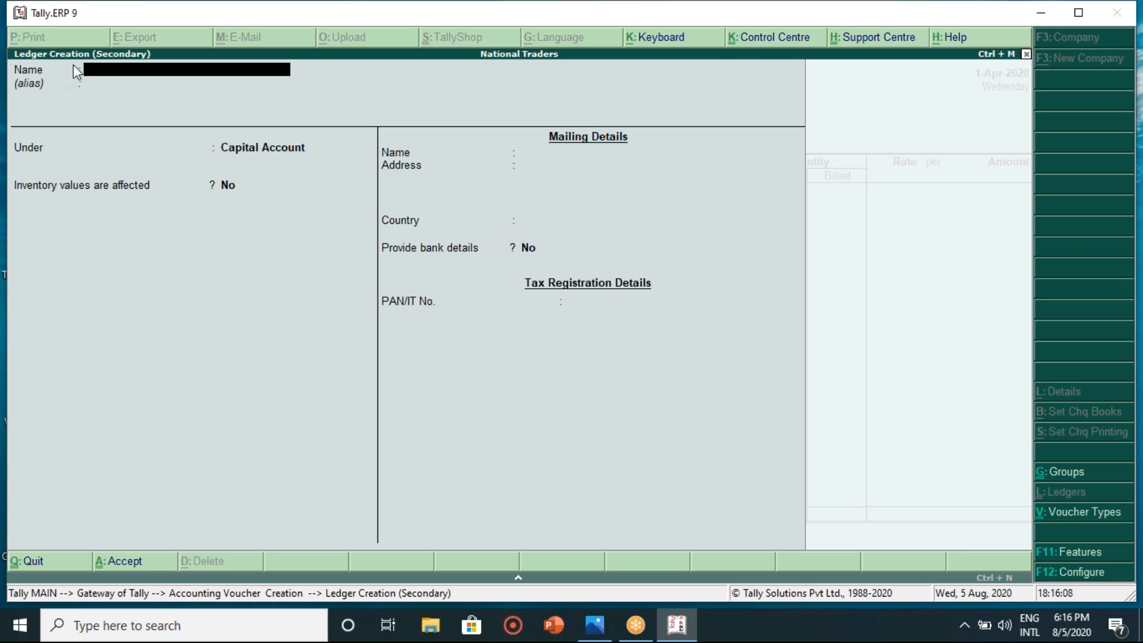
{"action": "type", "text": "Raj Super wholesa"}
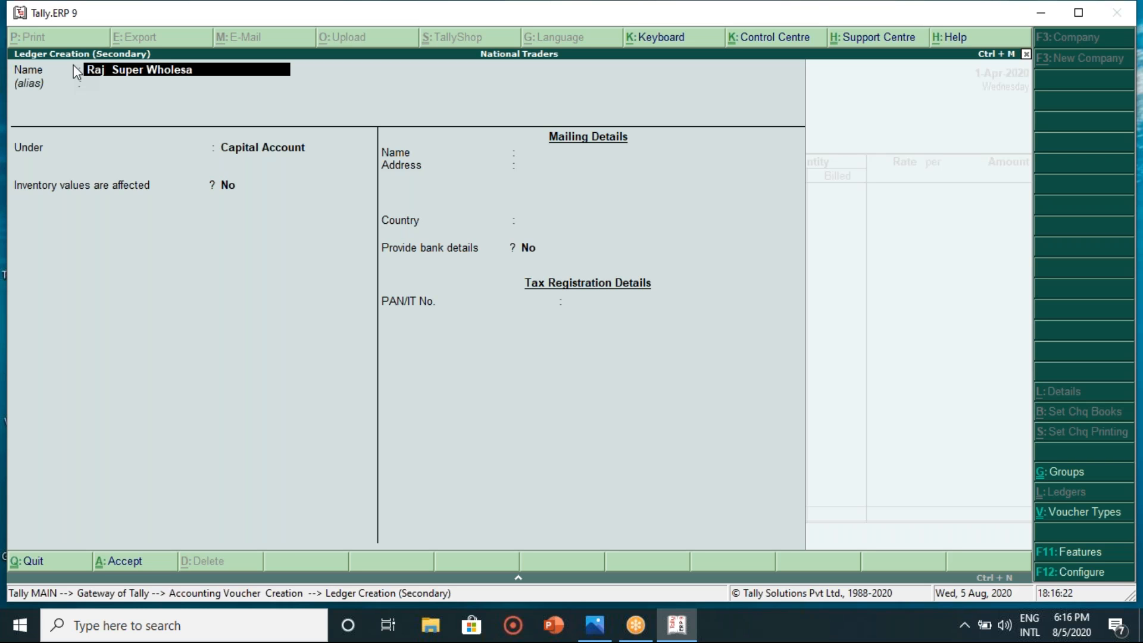
{"action": "type", "text": "le Bazar"}
{"action": "key", "text": "Return"}
{"action": "type", "text": "Su"}
{"action": "key", "text": "Down"}
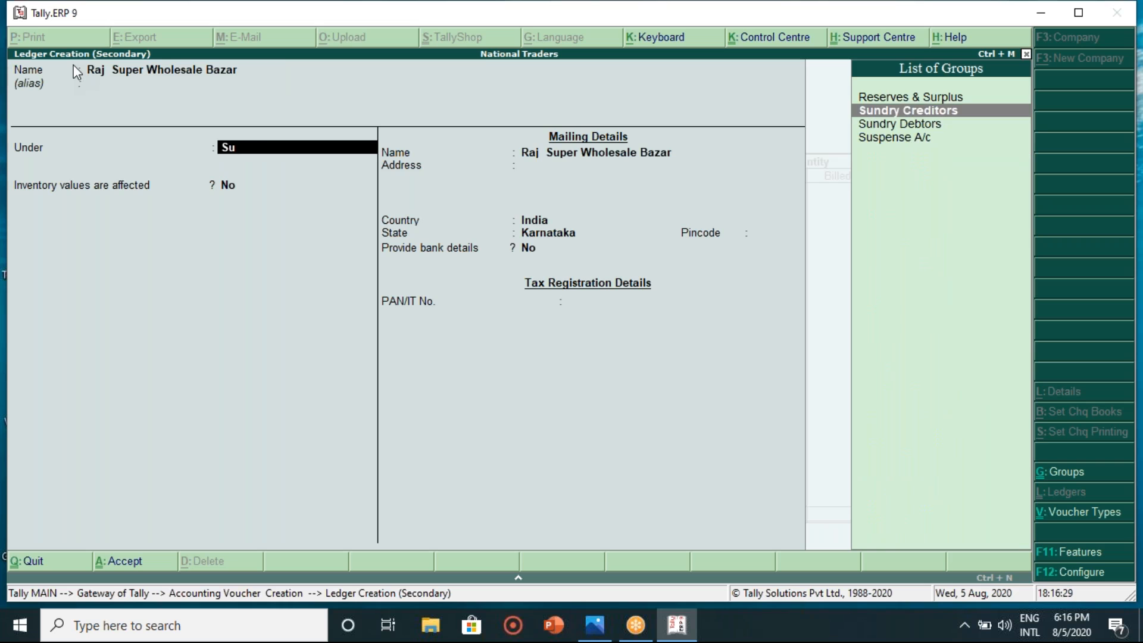
{"action": "key", "text": "Return"}
{"action": "key", "text": "Return"}
{"action": "key", "text": "Return"}
{"action": "key", "text": "Return"}
{"action": "key", "text": "Return"}
{"action": "key", "text": "Return"}
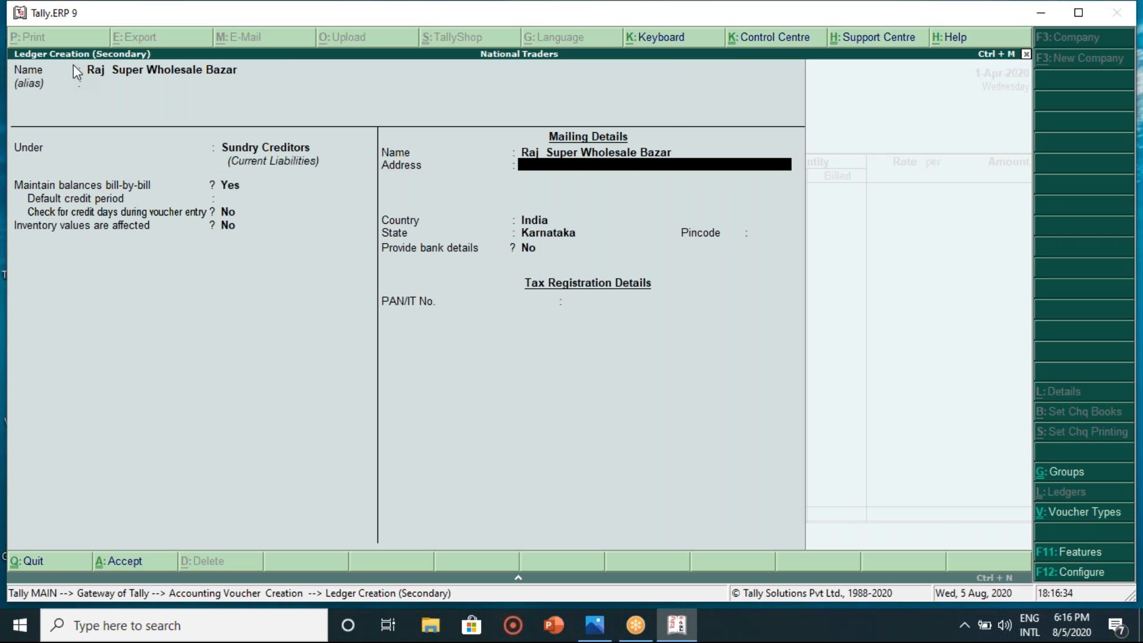
- Give the ledger a 15-day default credit period and save it
{"action": "key", "text": "Up"}
{"action": "key", "text": "Up"}
{"action": "key", "text": "Up"}
{"action": "key", "text": "Up"}
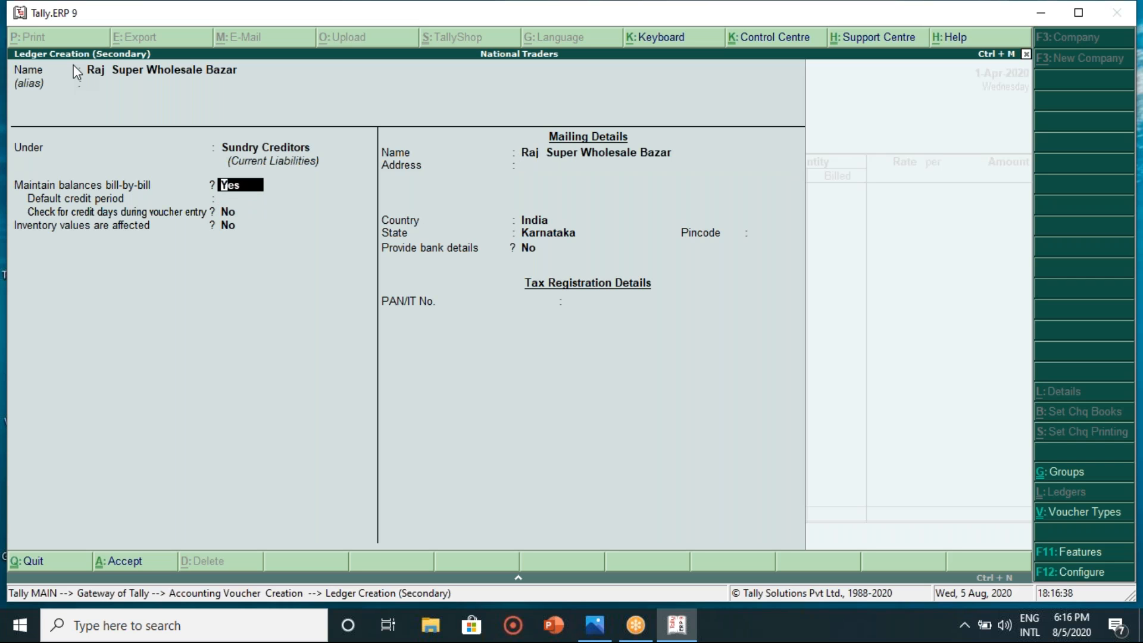
{"action": "key", "text": "Return"}
{"action": "type", "text": "15"}
{"action": "key", "text": "Return"}
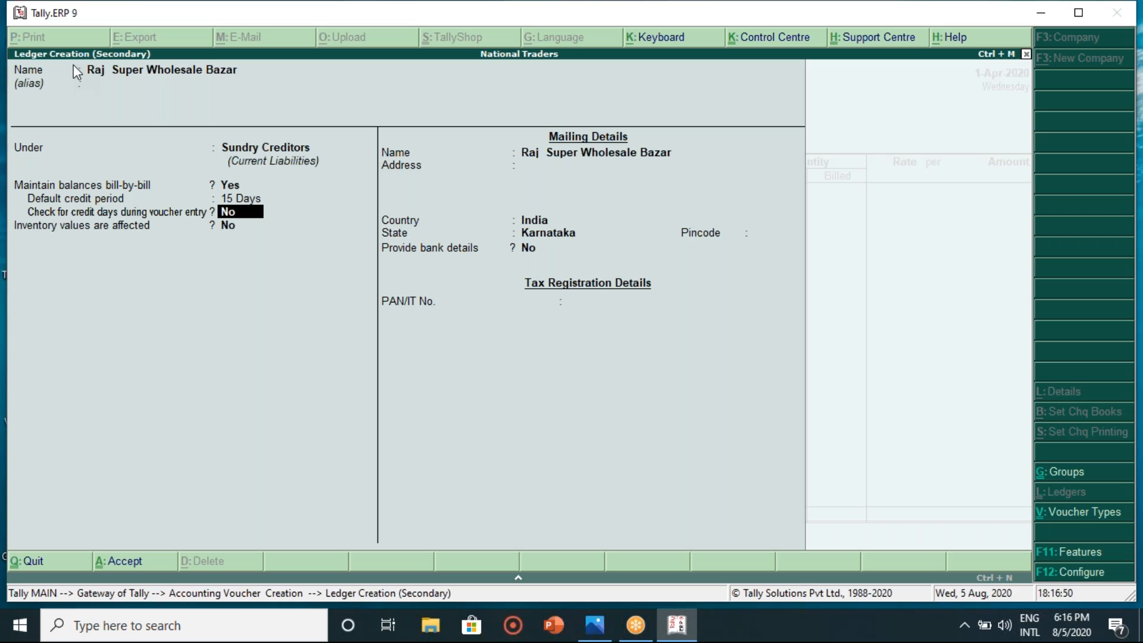
{"action": "key", "text": "Return"}
{"action": "key", "text": "Return"}
{"action": "key", "text": "Return"}
{"action": "key", "text": "Return"}
{"action": "key", "text": "Return"}
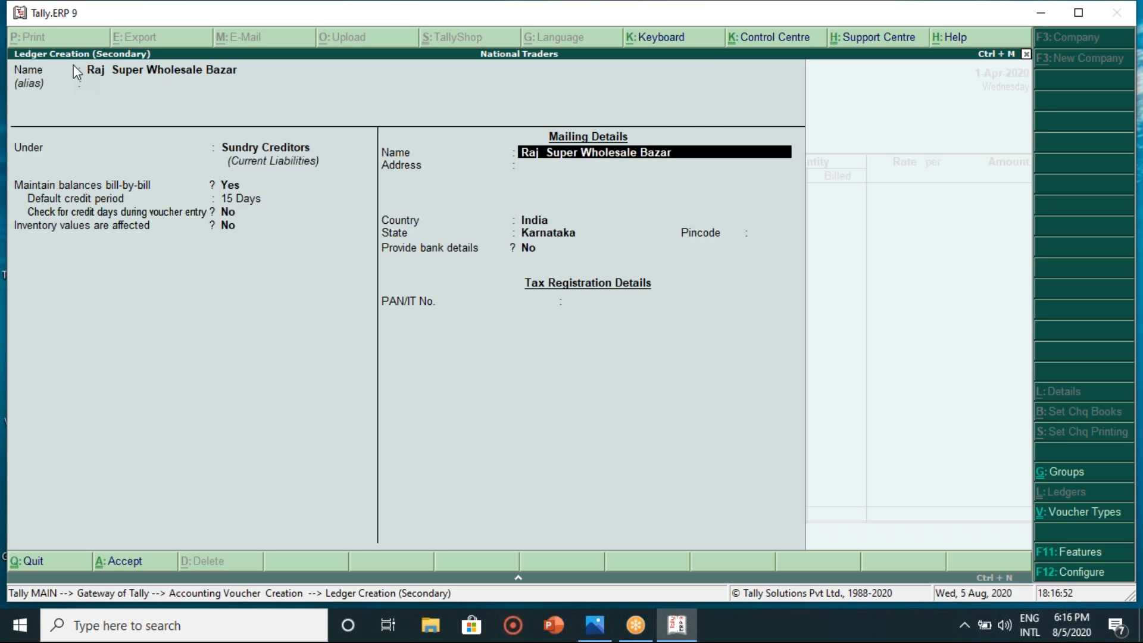
{"action": "key", "text": "Return"}
{"action": "key", "text": "Return"}
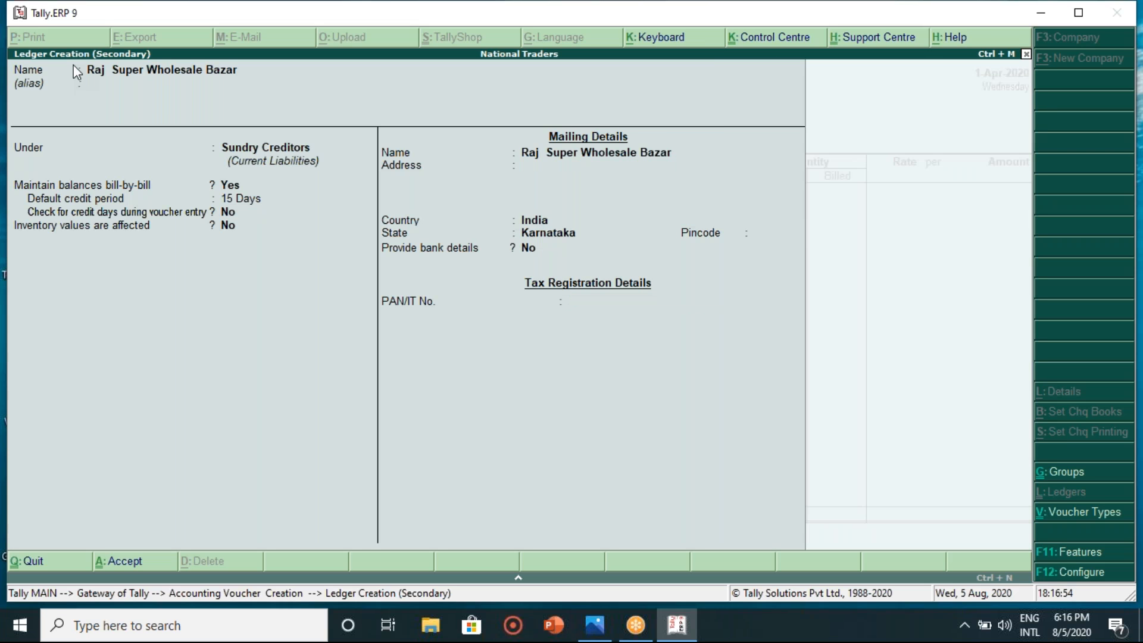
{"action": "key", "text": "Return"}
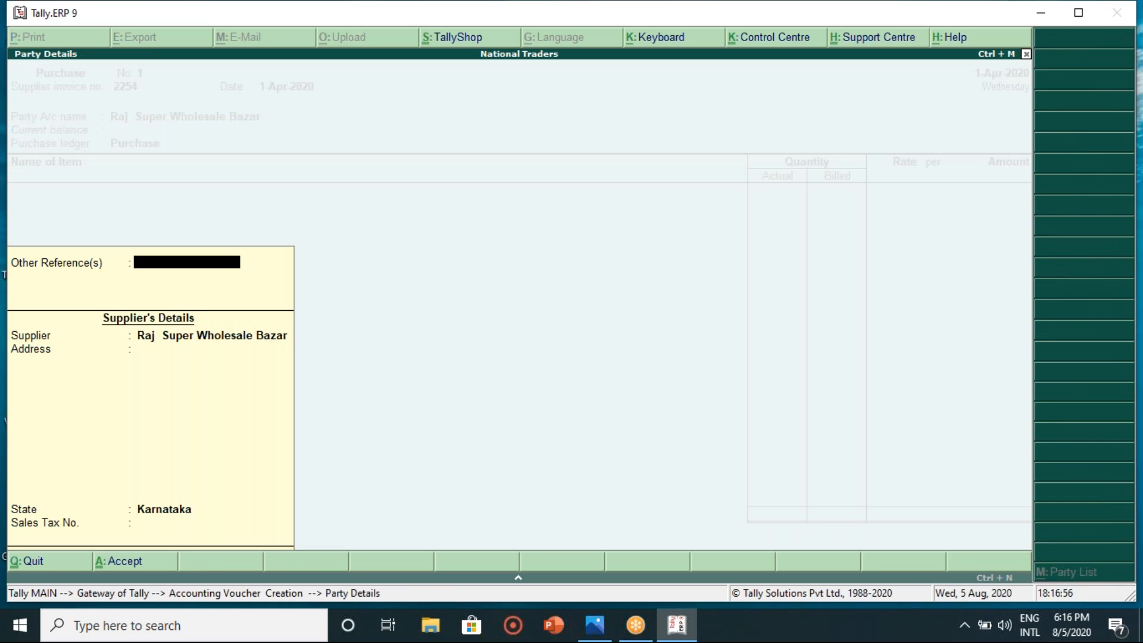
- Accept the supplier's Party Details and keep Purchase as the purchase ledger
{"action": "key", "text": "Return"}
{"action": "key", "text": "Return"}
{"action": "key", "text": "Return"}
{"action": "key", "text": "Return"}
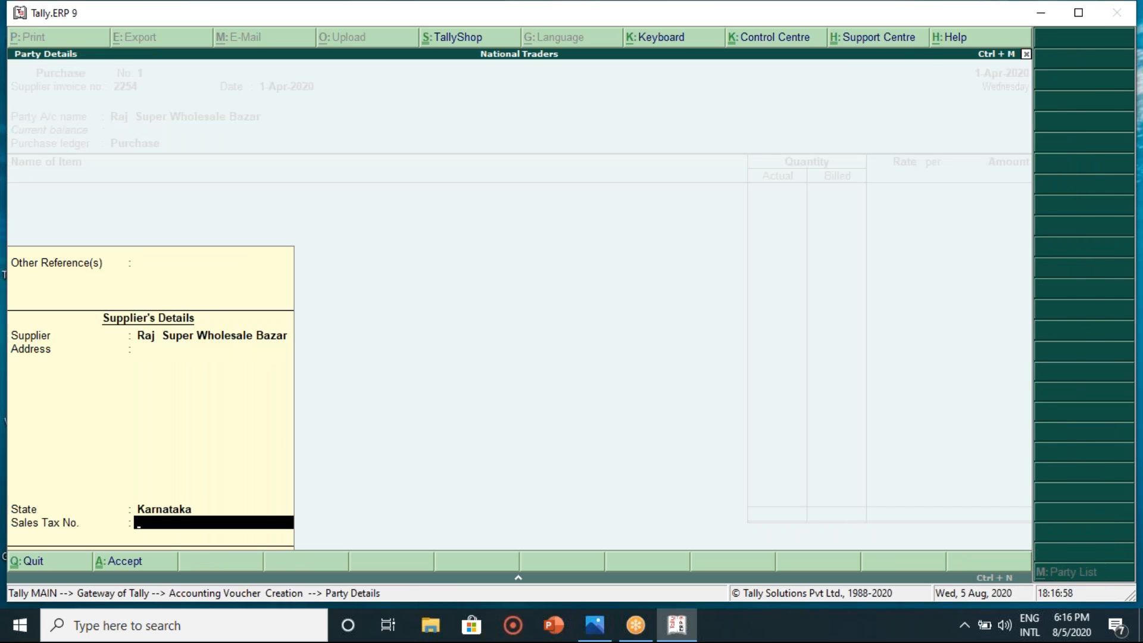
{"action": "key", "text": "Return"}
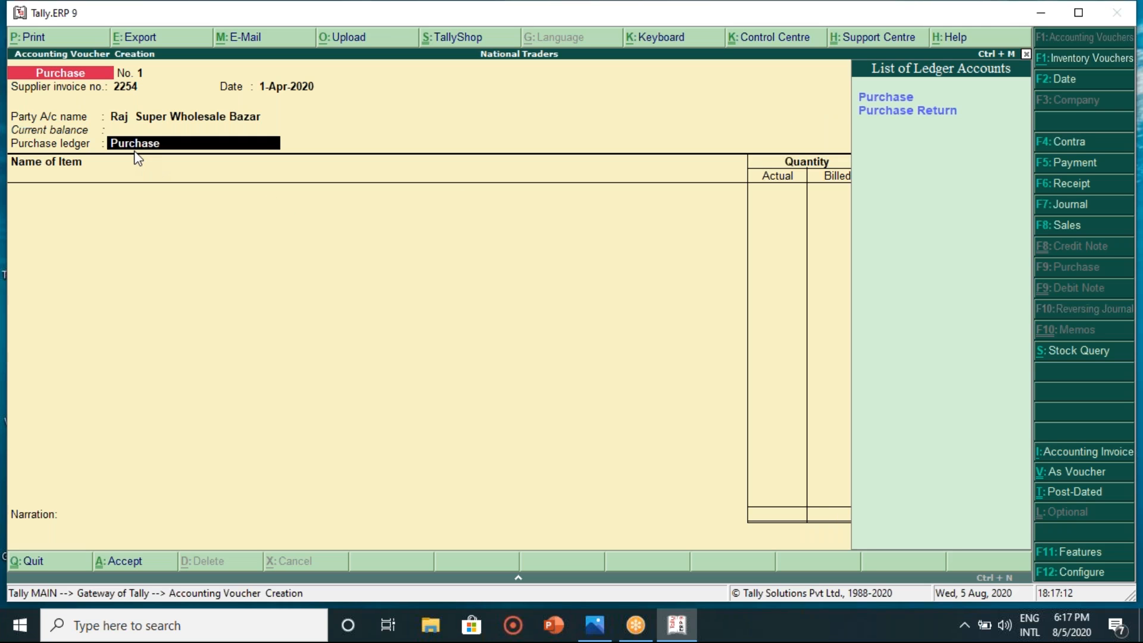
{"action": "key", "text": "Return"}
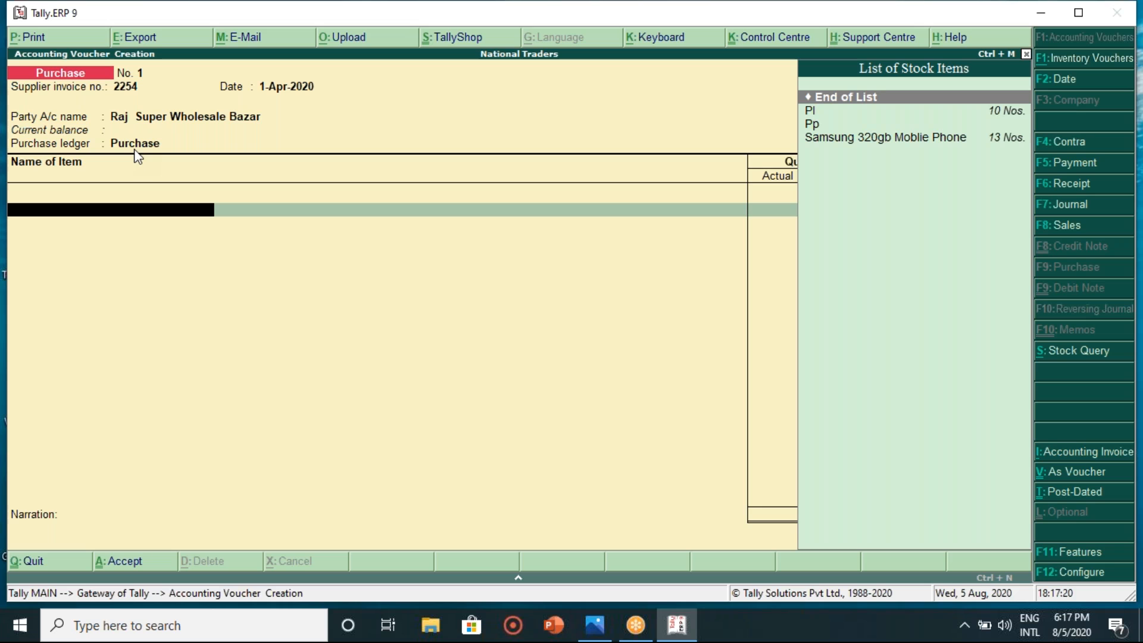
{"action": "mouse_move", "coordinate": [605, 632]}
- Discard the half-entered Purchase voucher, declining to quit Tally
{"action": "key", "text": "Escape"}
{"action": "key", "text": "y"}
{"action": "key", "text": "Escape"}
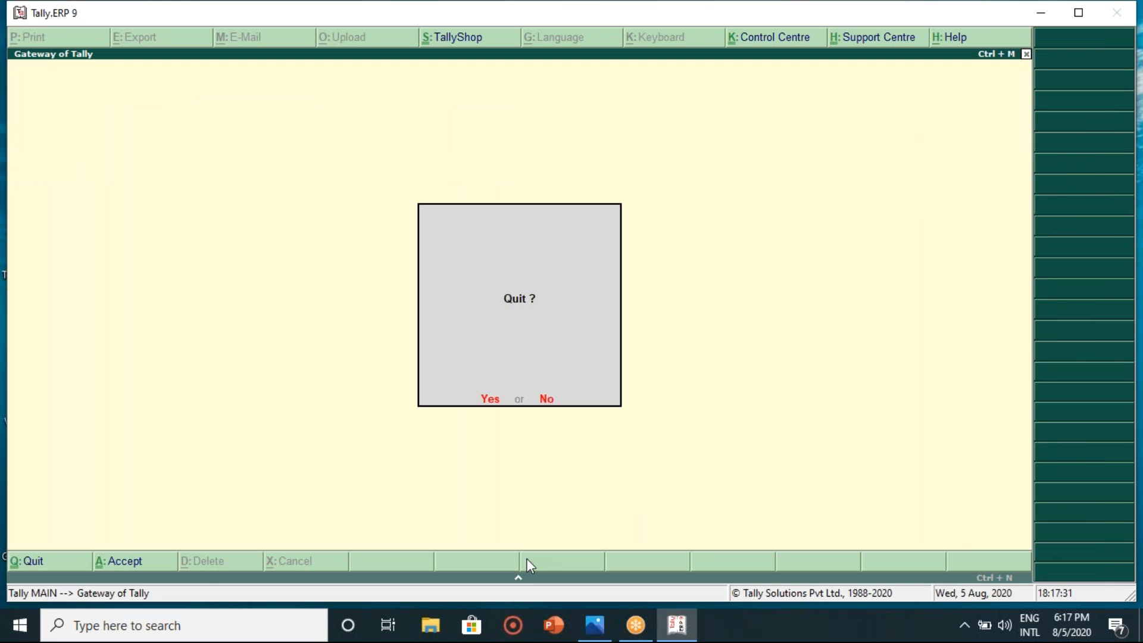
{"action": "key", "text": "n"}
- Browse the Inventory Info menu, then open a fresh Accounting Vouchers entry
{"action": "key", "text": "Return"}
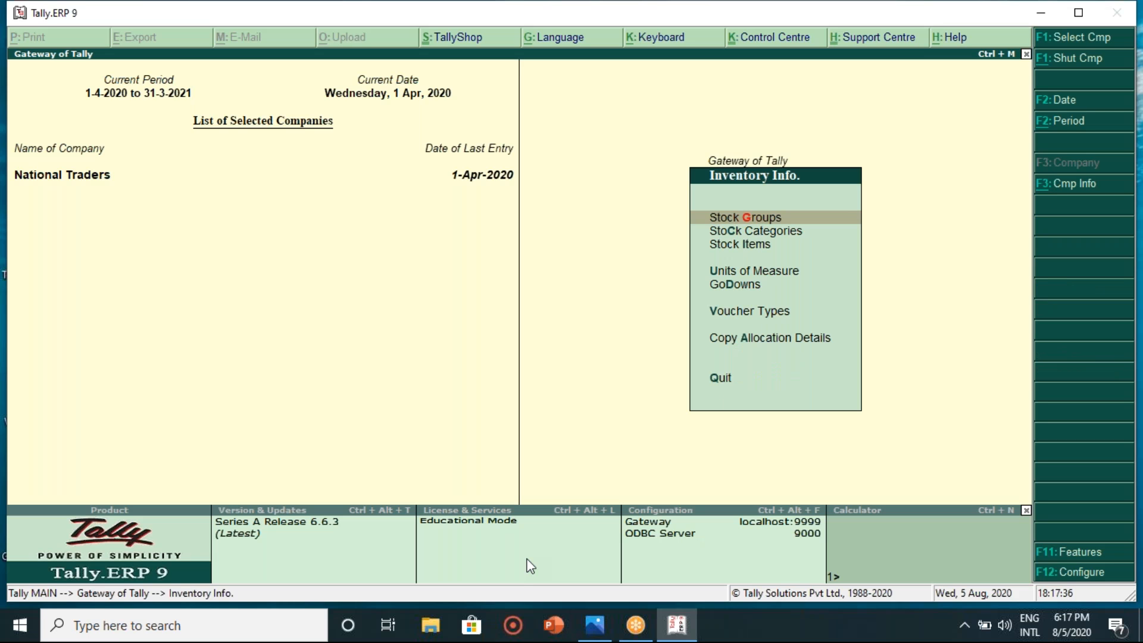
{"action": "key", "text": "Down"}
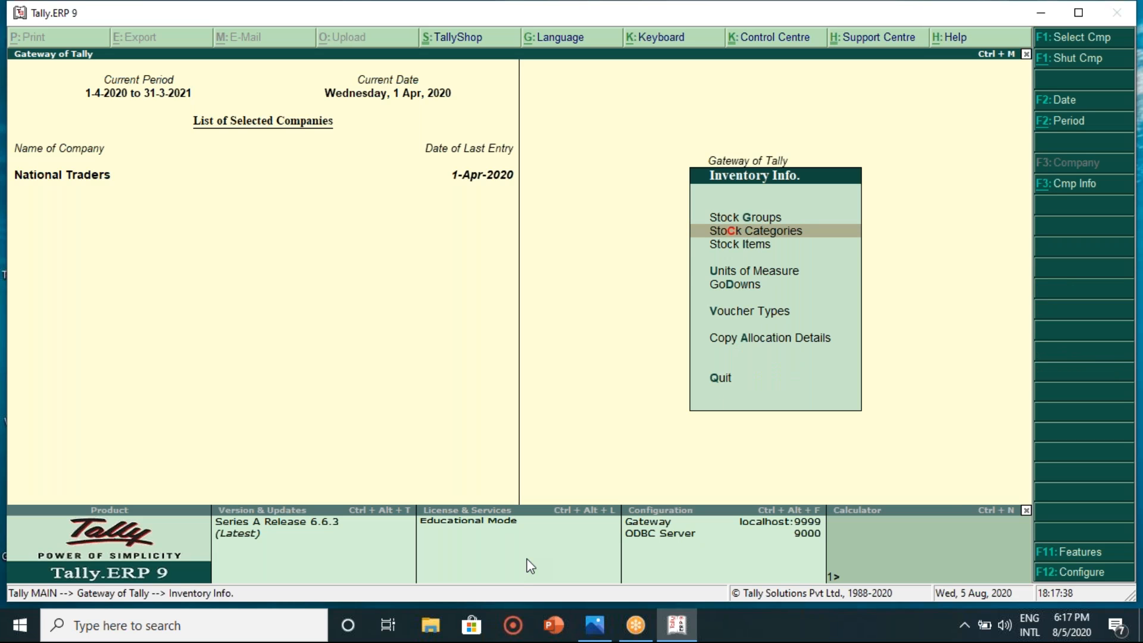
{"action": "key", "text": "Down"}
{"action": "key", "text": "Down"}
{"action": "key", "text": "Down"}
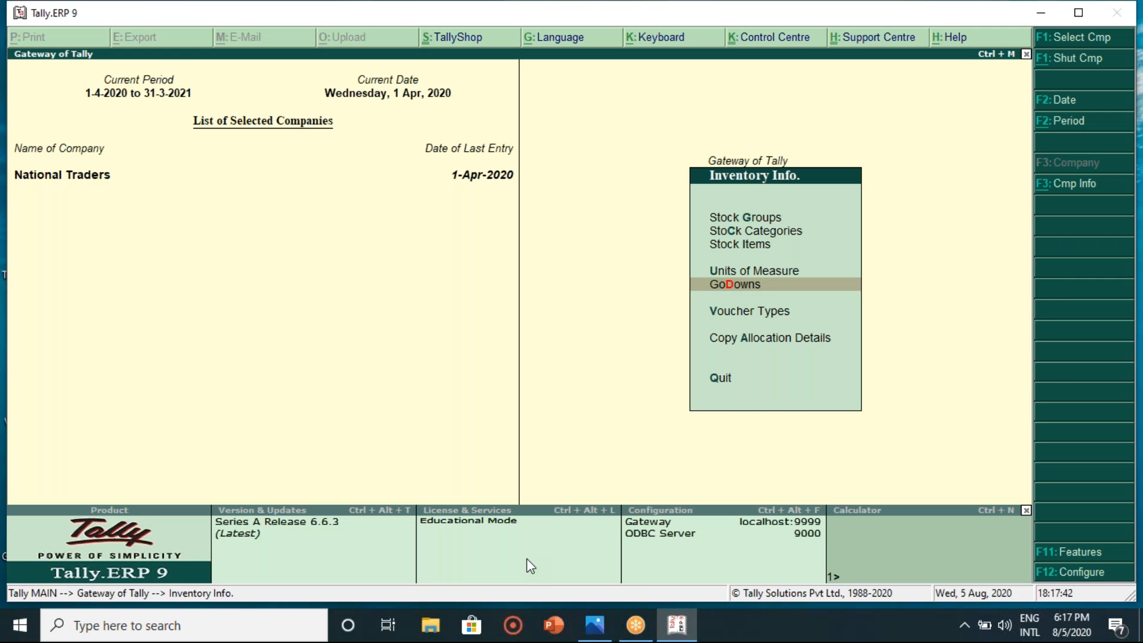
{"action": "key", "text": "Escape"}
{"action": "key", "text": "Down"}
{"action": "key", "text": "Down"}
{"action": "key", "text": "Up"}
{"action": "key", "text": "Return"}
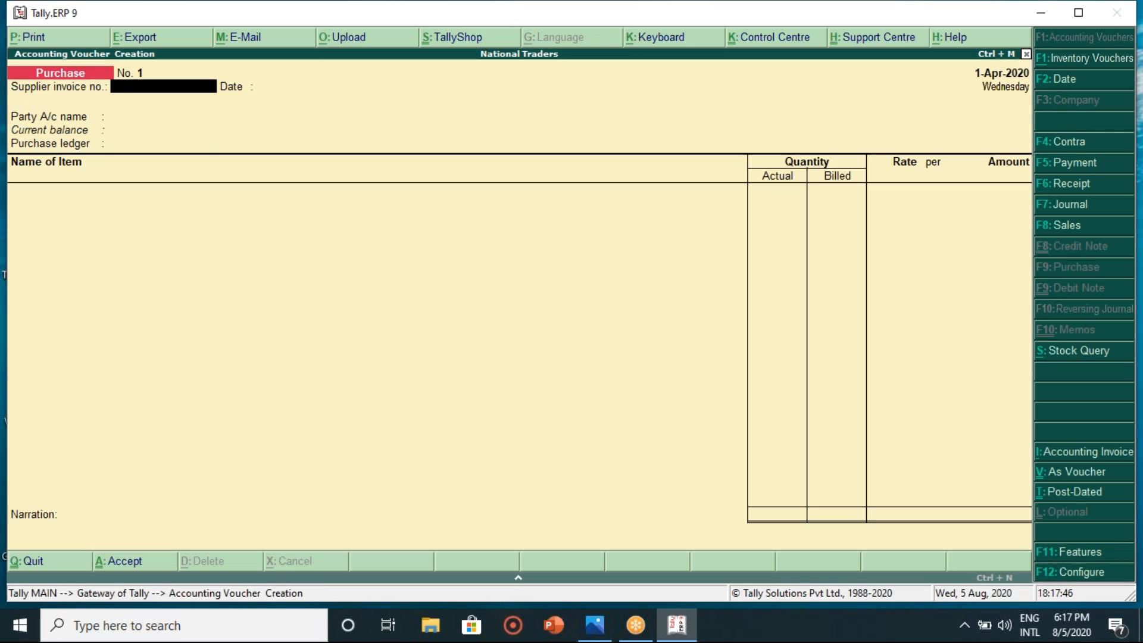
- Fill in supplier invoice 1245, date 1-Apr-2020, party Raj Super Wholesale Bazar and the Purchase ledger
{"action": "type", "text": "1245"}
{"action": "key", "text": "Return"}
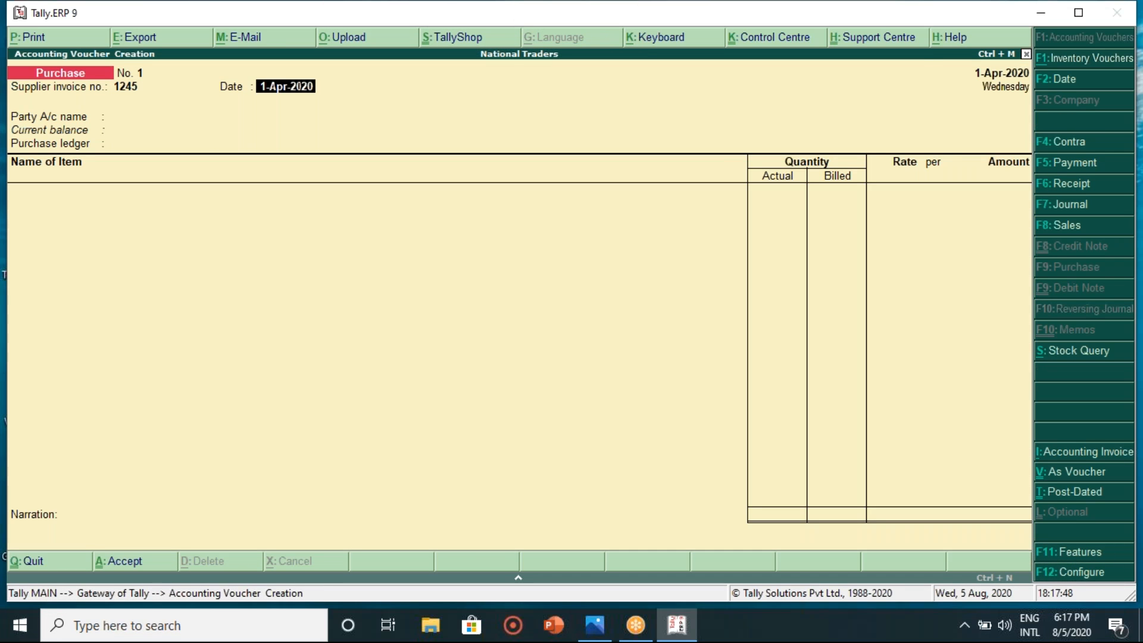
{"action": "key", "text": "Return"}
{"action": "key", "text": "Down"}
{"action": "key", "text": "Down"}
{"action": "key", "text": "Down"}
{"action": "key", "text": "Down"}
{"action": "key", "text": "Down"}
{"action": "key", "text": "Down"}
{"action": "key", "text": "Down"}
{"action": "key", "text": "Down"}
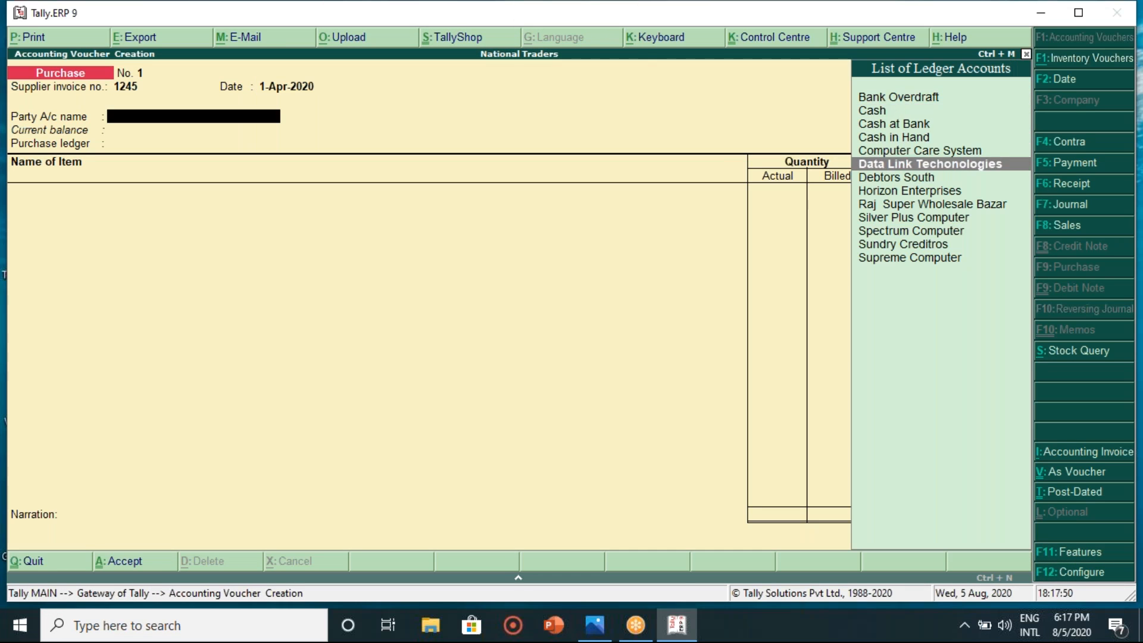
{"action": "key", "text": "Return"}
{"action": "key", "text": "Return"}
{"action": "key", "text": "Return"}
{"action": "key", "text": "Return"}
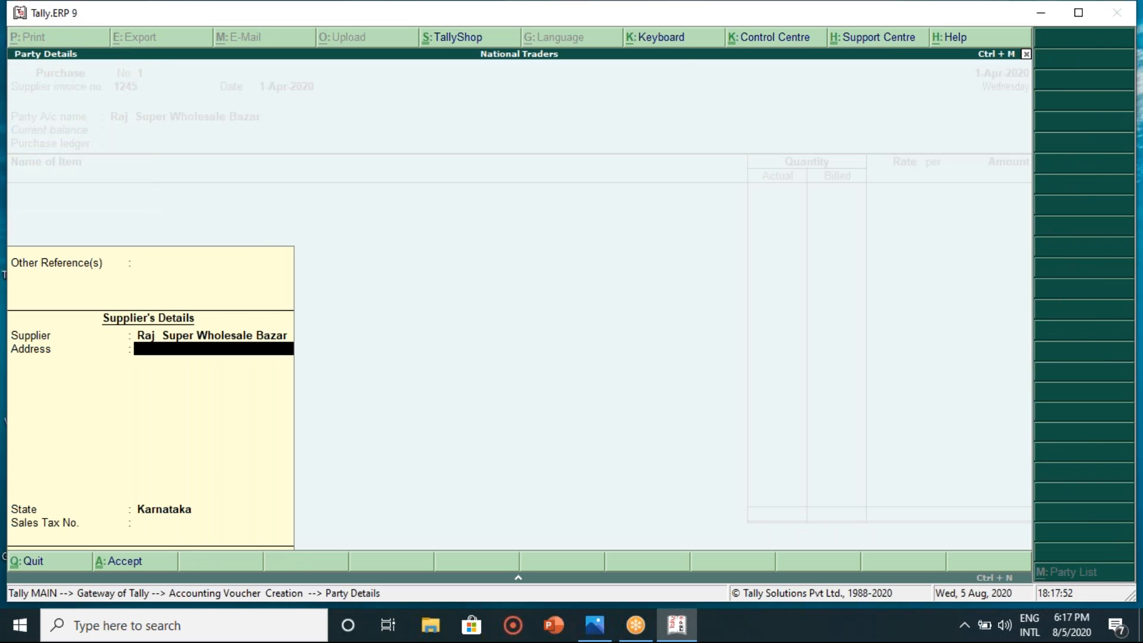
{"action": "key", "text": "Return"}
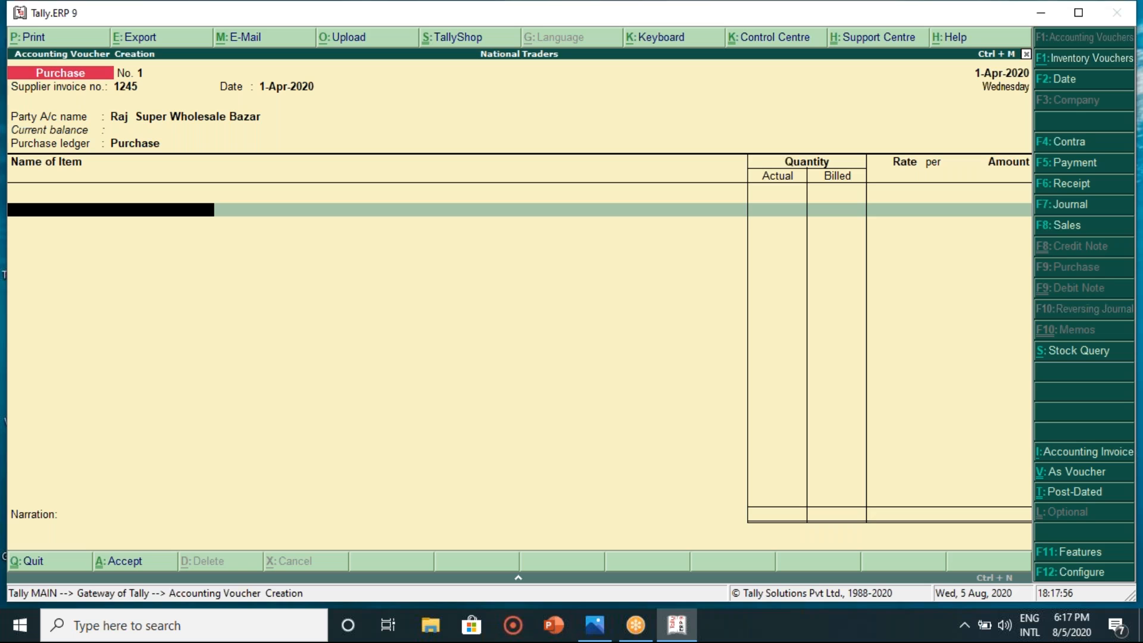
{"action": "key", "text": "alt+c"}
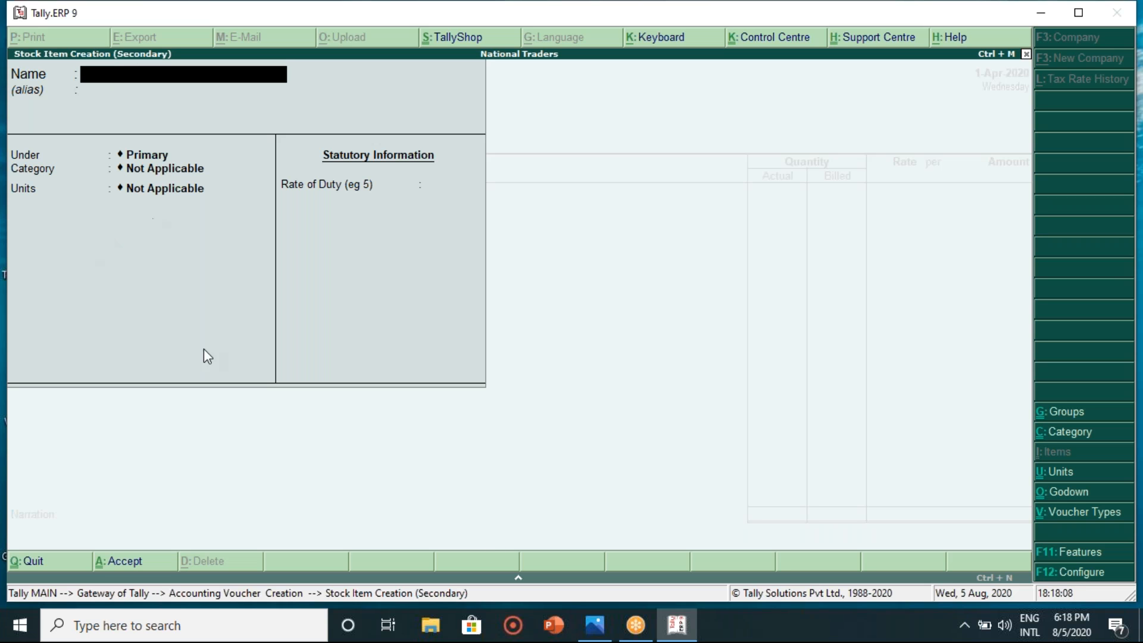
- Open the Raj Super Wholesale Bazar invoice image in Photos and zoom in to read its items
{"action": "left_click", "coordinate": [602, 630]}
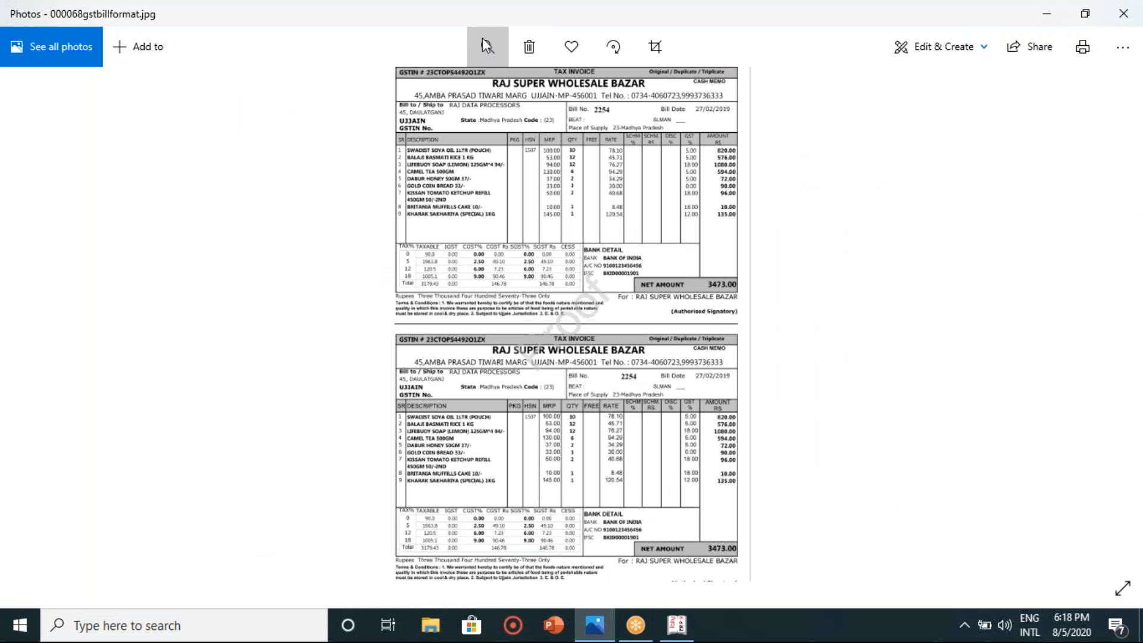
{"action": "left_click", "coordinate": [486, 45]}
{"action": "left_click_drag", "start_coordinate": [409, 89], "coordinate": [433, 89]}
{"action": "left_click_drag", "start_coordinate": [434, 324], "coordinate": [438, 524]}
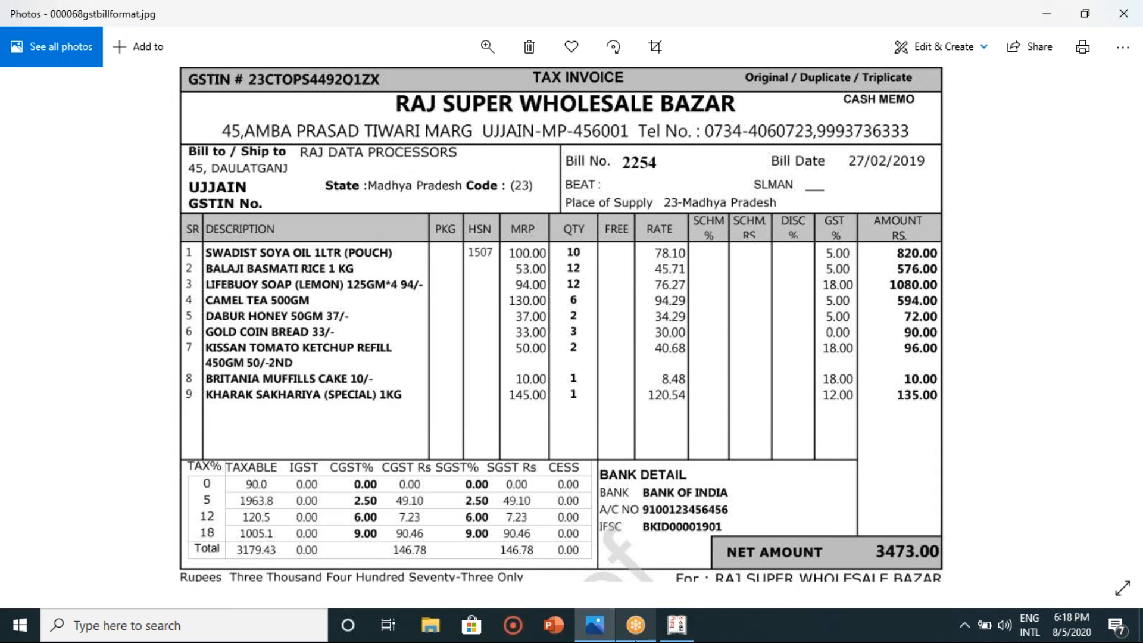
{"action": "left_click", "coordinate": [676, 626]}
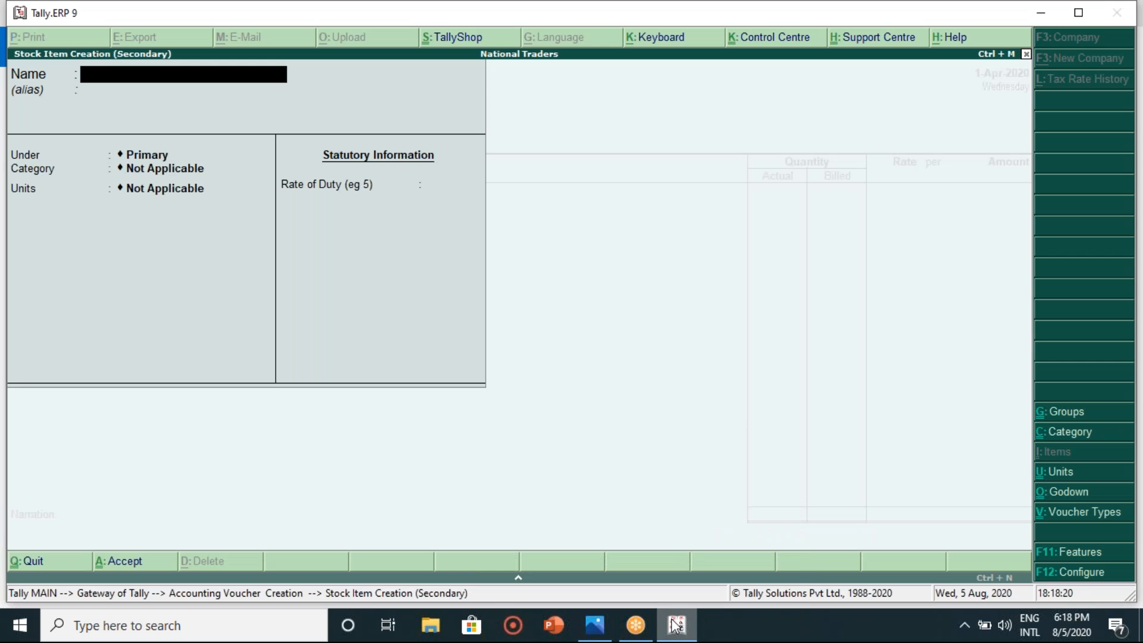
- Name the new stock item Swadist Soya Oil under Primary, with category Not Applicable
{"action": "type", "text": "Swadist Soya Oil"}
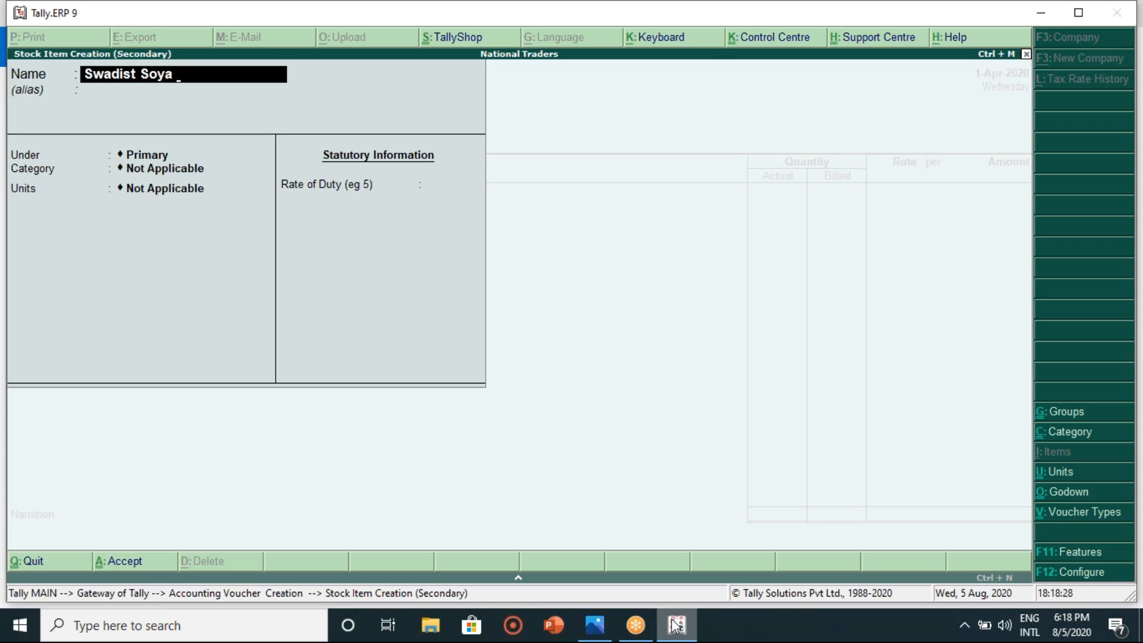
{"action": "key", "text": "Return"}
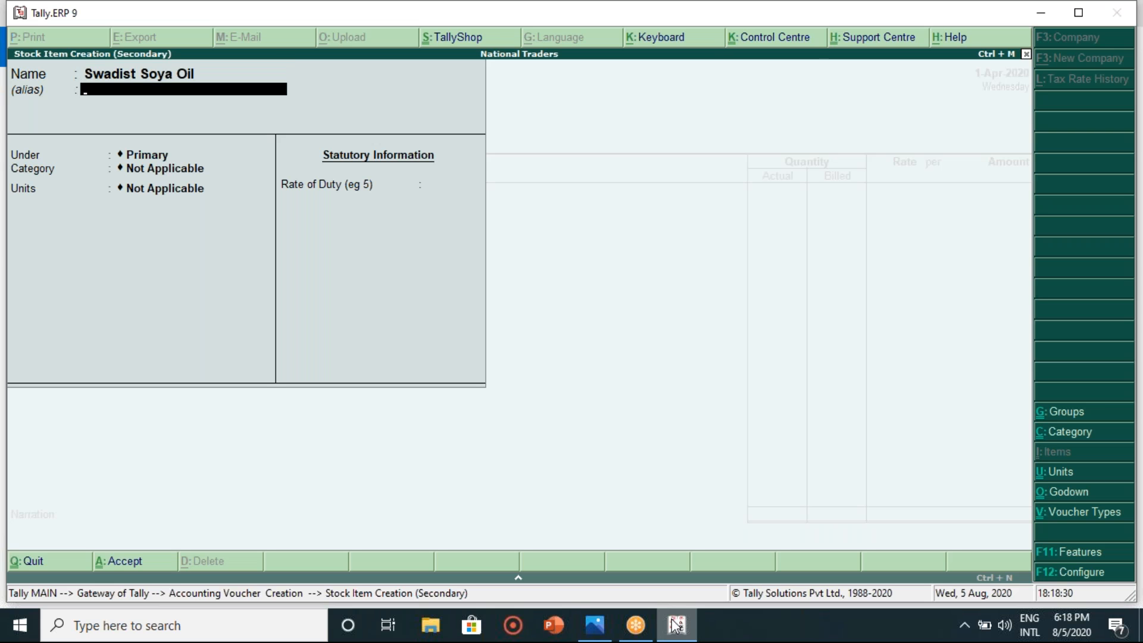
{"action": "key", "text": "Return"}
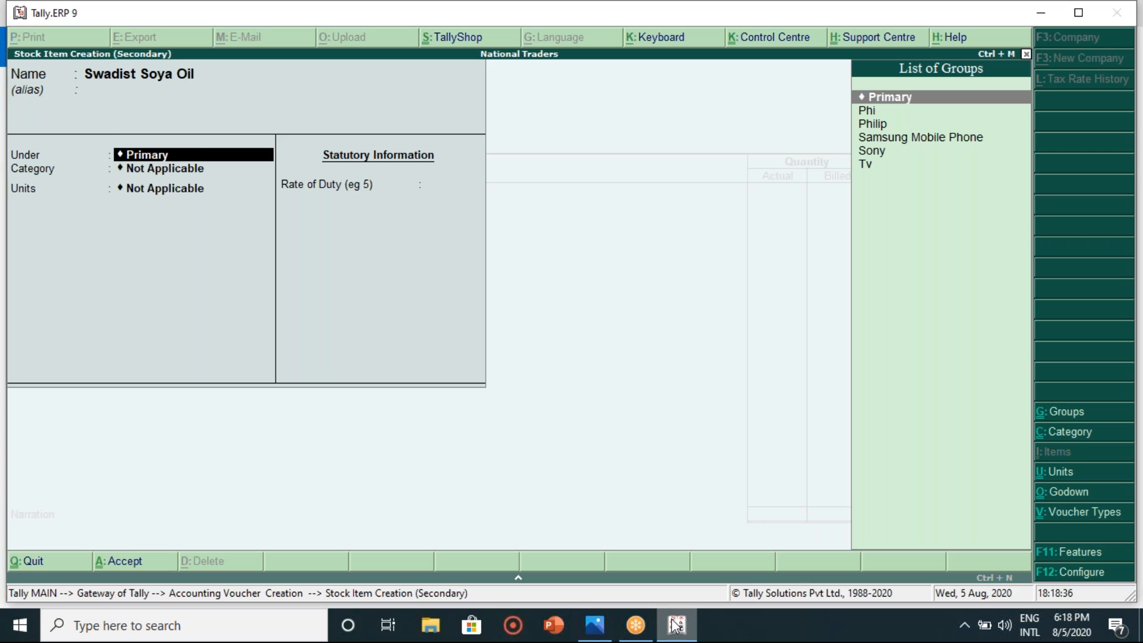
{"action": "key", "text": "Return"}
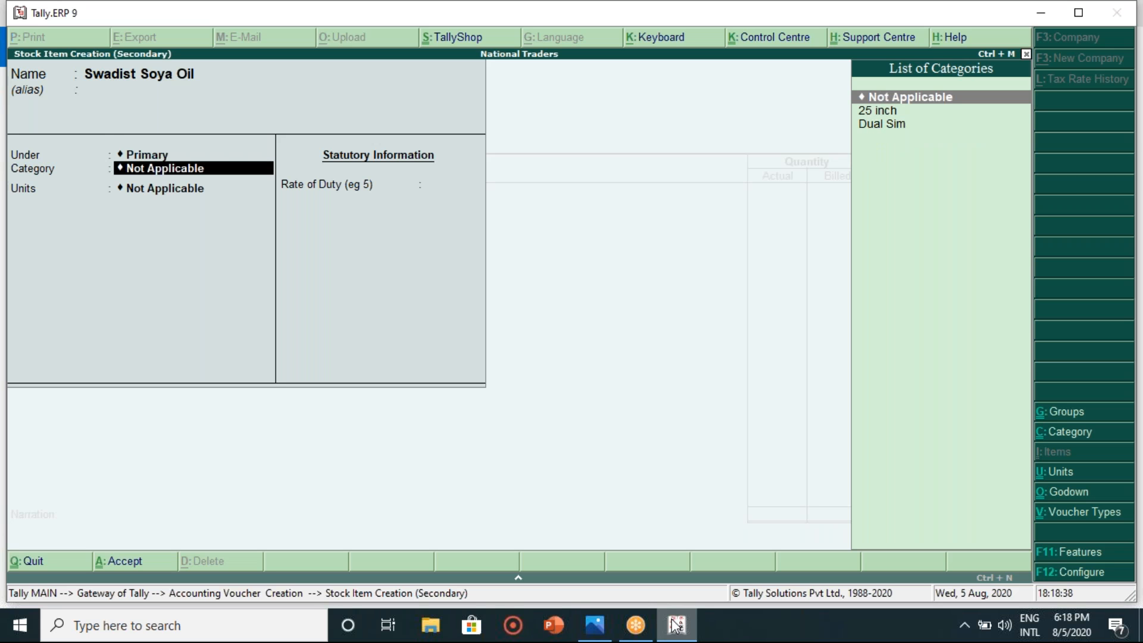
{"action": "left_click", "coordinate": [677, 625]}
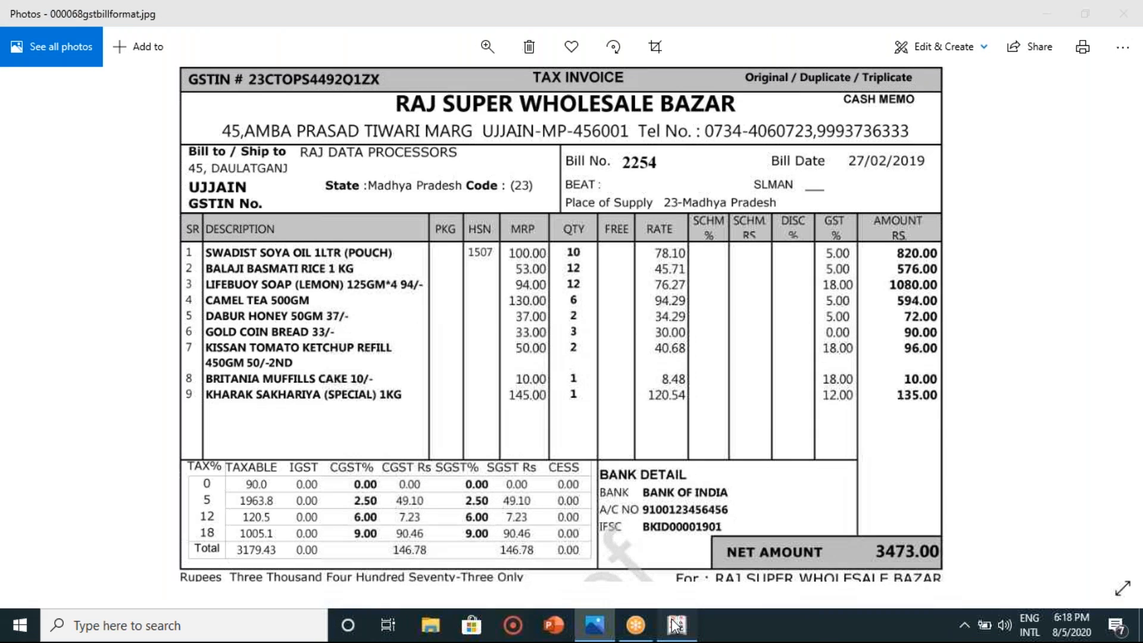
{"action": "left_click", "coordinate": [677, 625]}
{"action": "key", "text": "Return"}
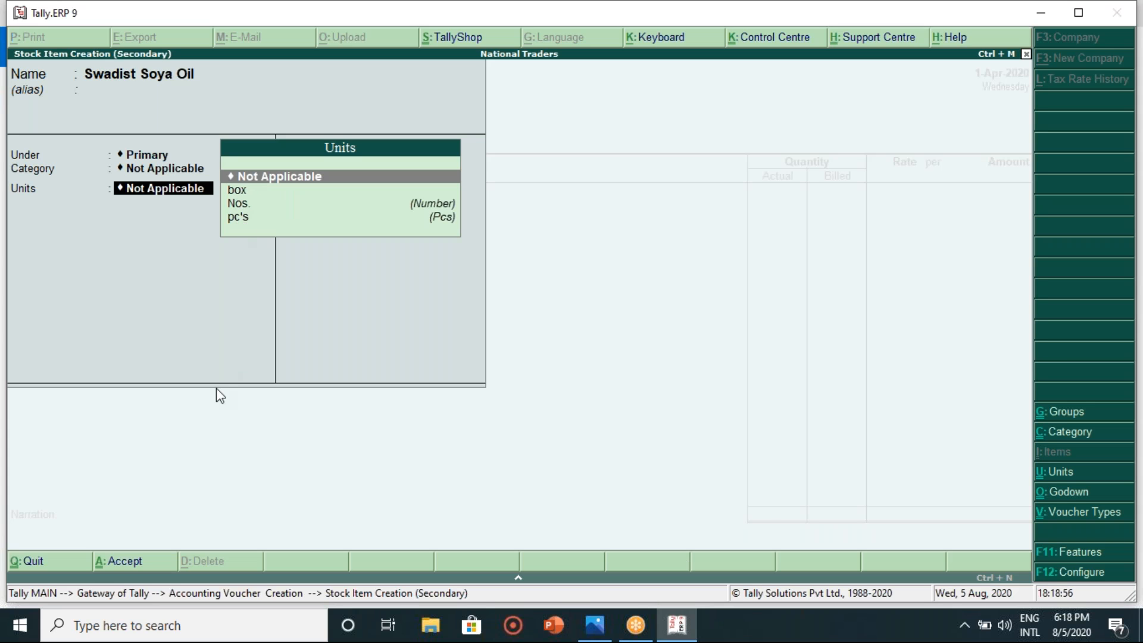
- Create unit ltr (formal name Ltrs) and save Swadist Soya Oil with rate of duty 0
{"action": "key", "text": "alt+c"}
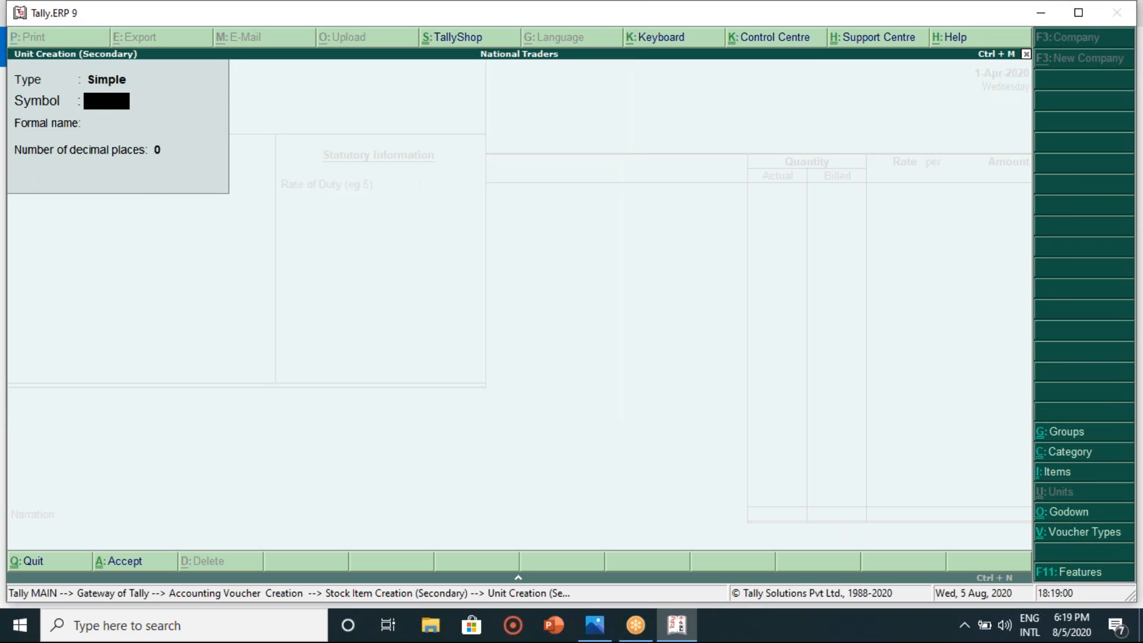
{"action": "type", "text": "ltr"}
{"action": "key", "text": "Return"}
{"action": "type", "text": "Lt"}
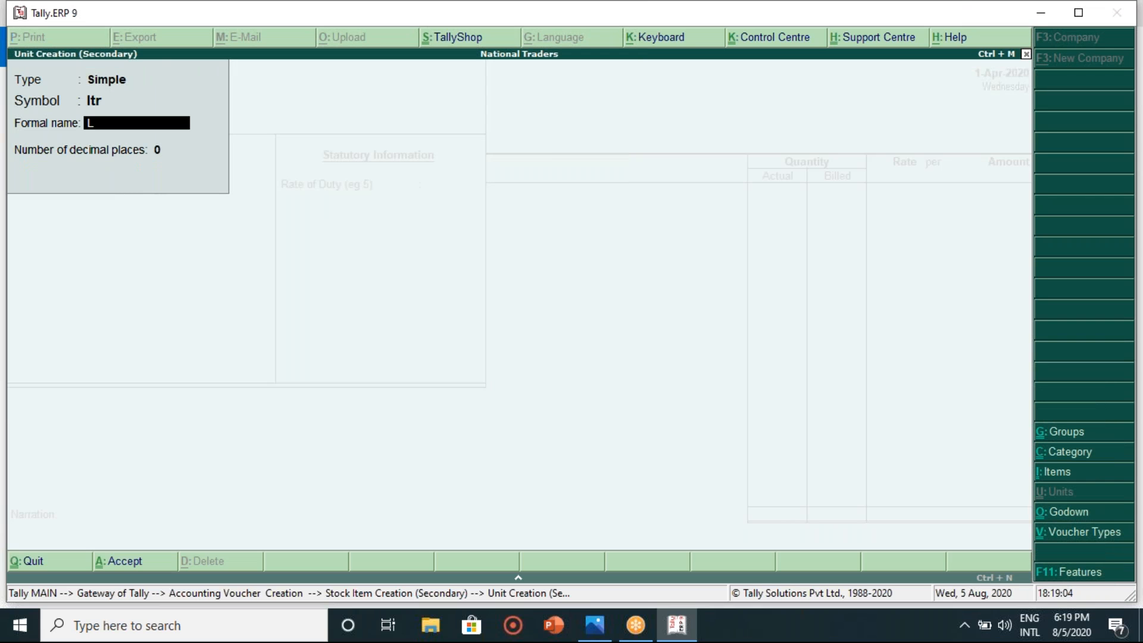
{"action": "type", "text": "rs"}
{"action": "key", "text": "Return"}
{"action": "key", "text": "Return"}
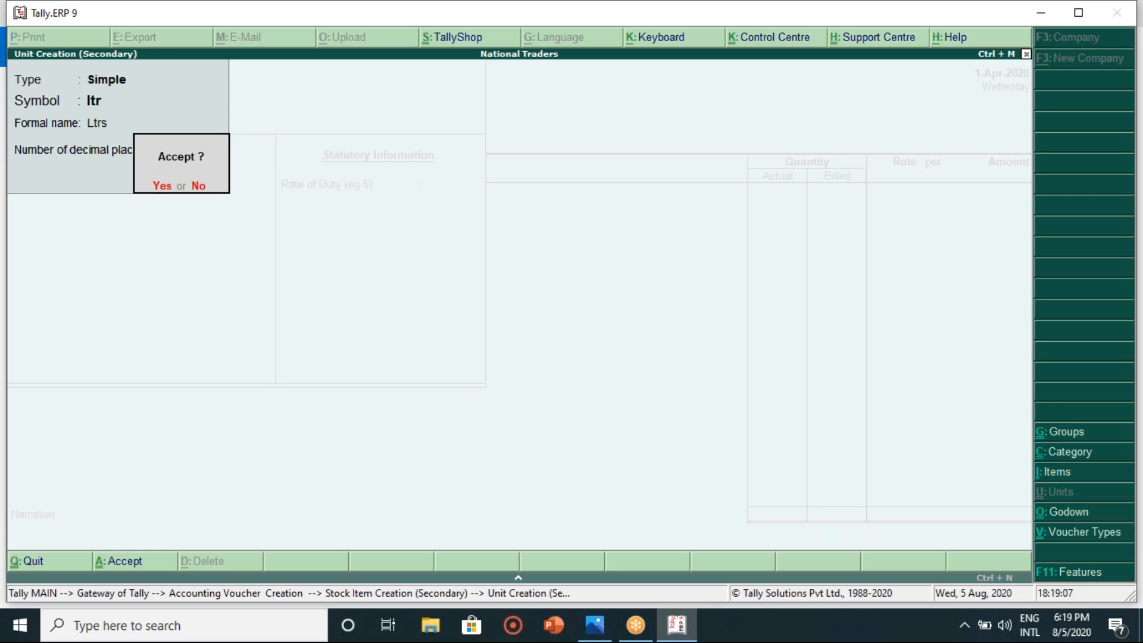
{"action": "key", "text": "Return"}
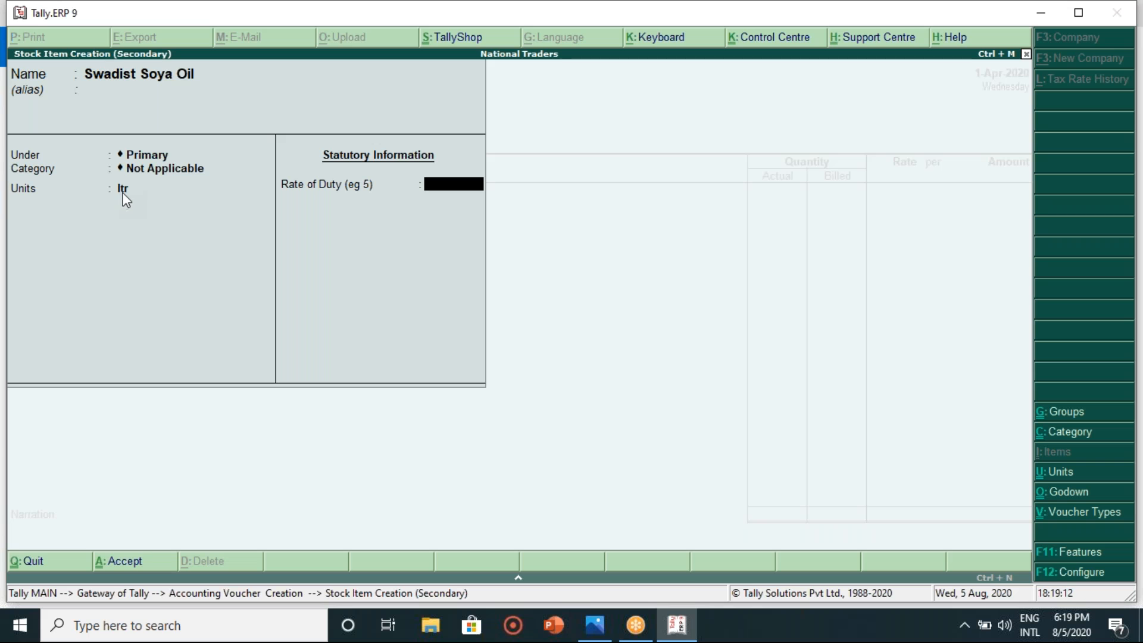
{"action": "key", "text": "Return"}
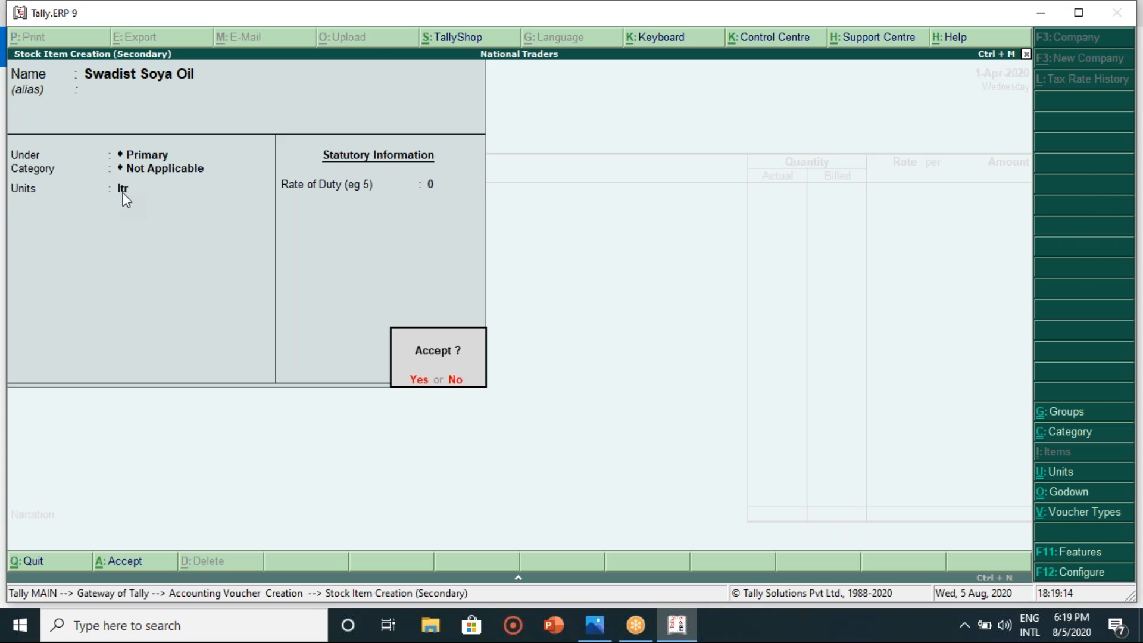
{"action": "key", "text": "Return"}
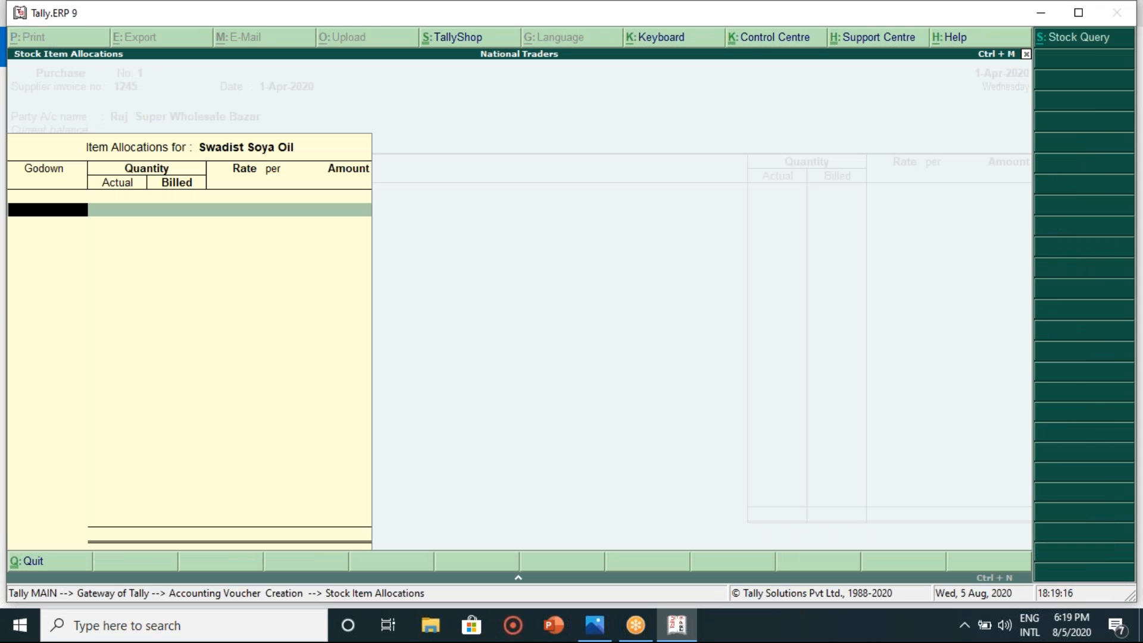
- Allocate Swadist Soya Oil to the Main Location godown with a quantity of 10 ltr
{"action": "key", "text": "Return"}
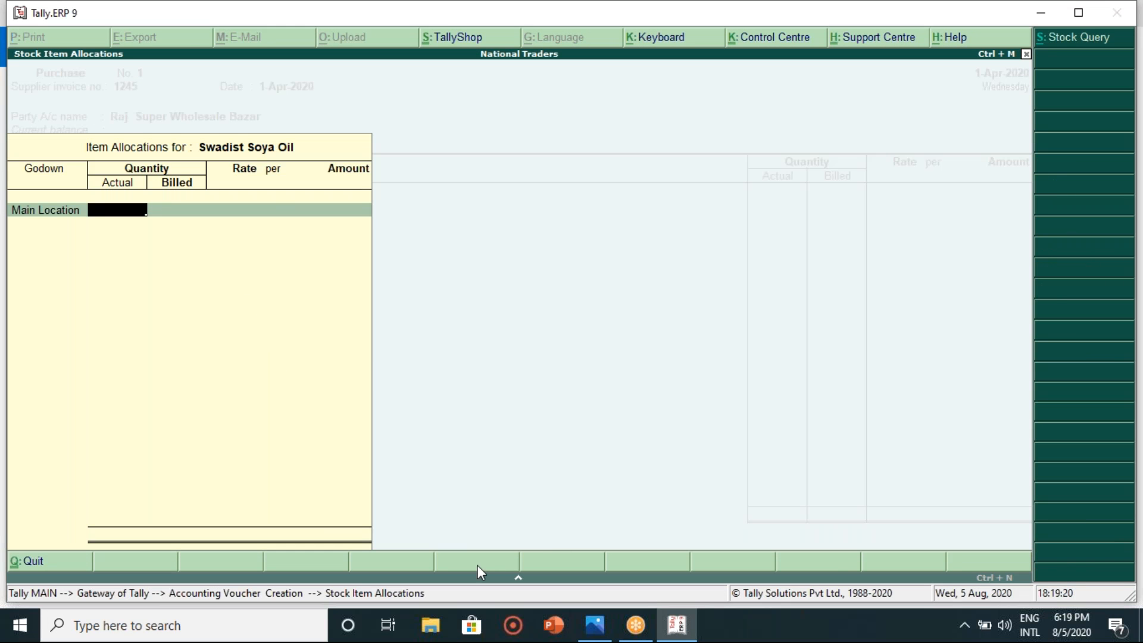
{"action": "left_click", "coordinate": [589, 633]}
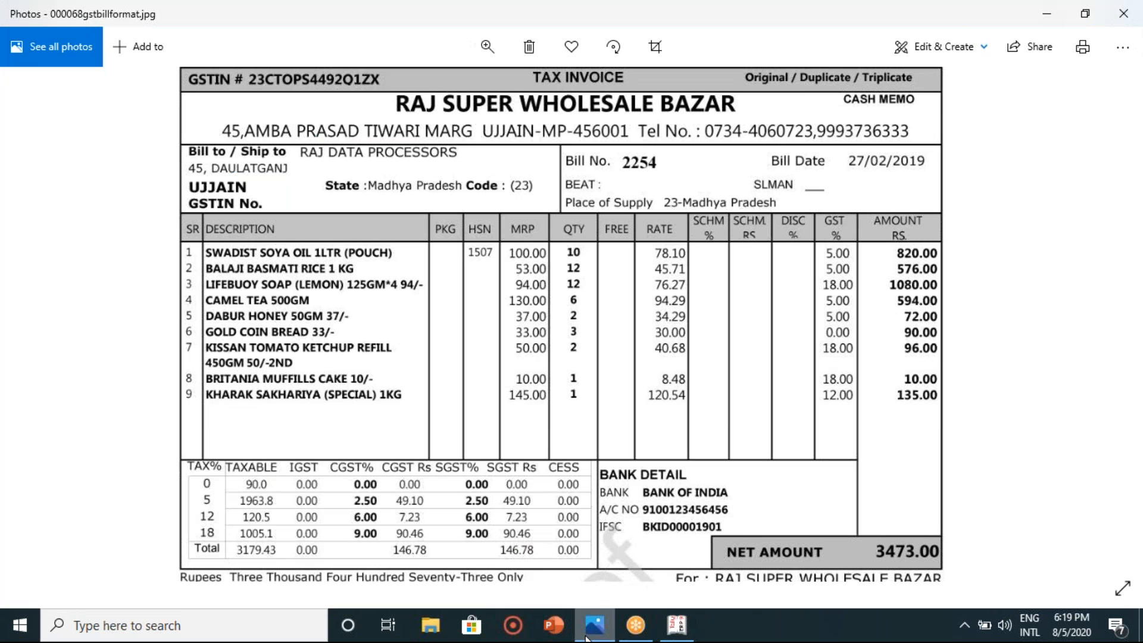
{"action": "left_click", "coordinate": [589, 633]}
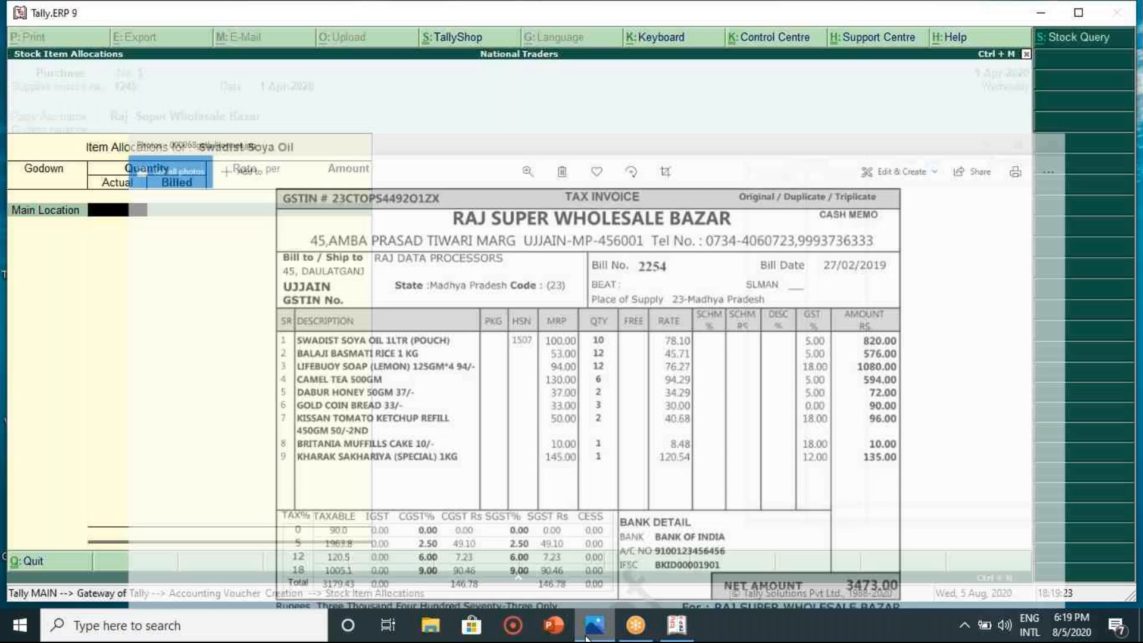
{"action": "key", "text": "Return"}
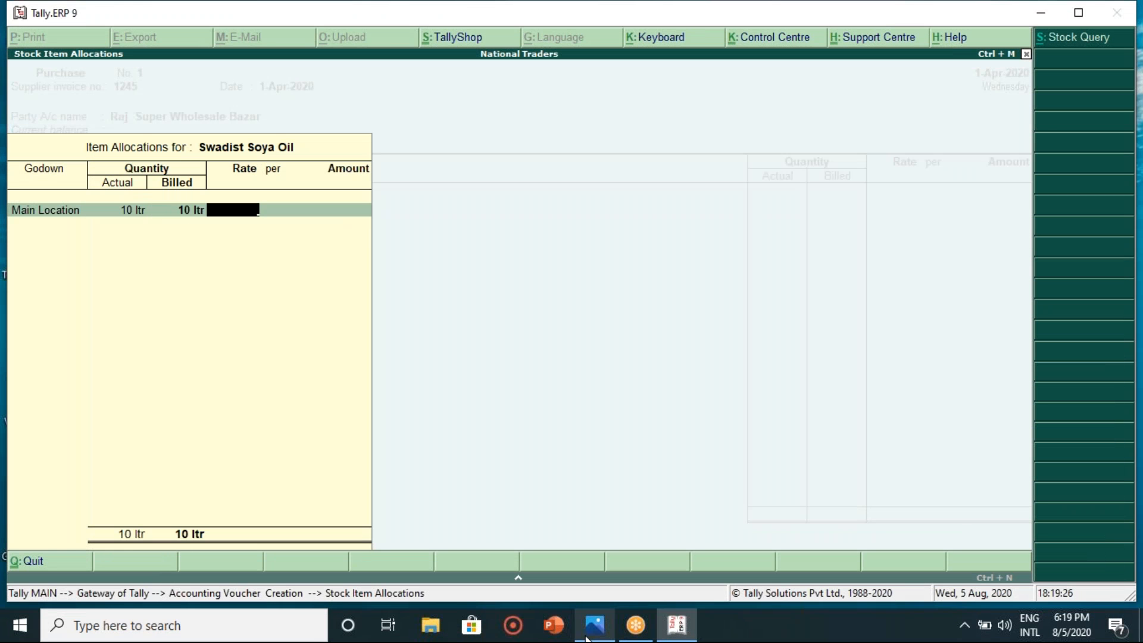
- Read the rate from the zoomed bill and enter 78.10 per ltr, giving 781.00
{"action": "left_click", "coordinate": [586, 635]}
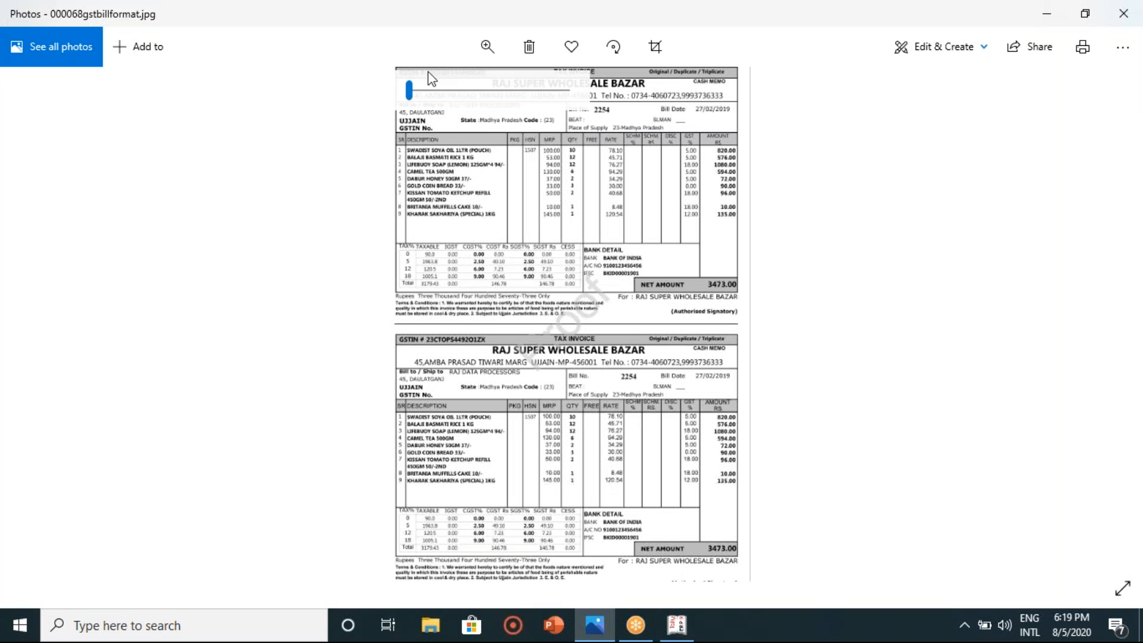
{"action": "left_click_drag", "start_coordinate": [410, 90], "coordinate": [439, 90]}
{"action": "left_click_drag", "start_coordinate": [457, 389], "coordinate": [456, 630]}
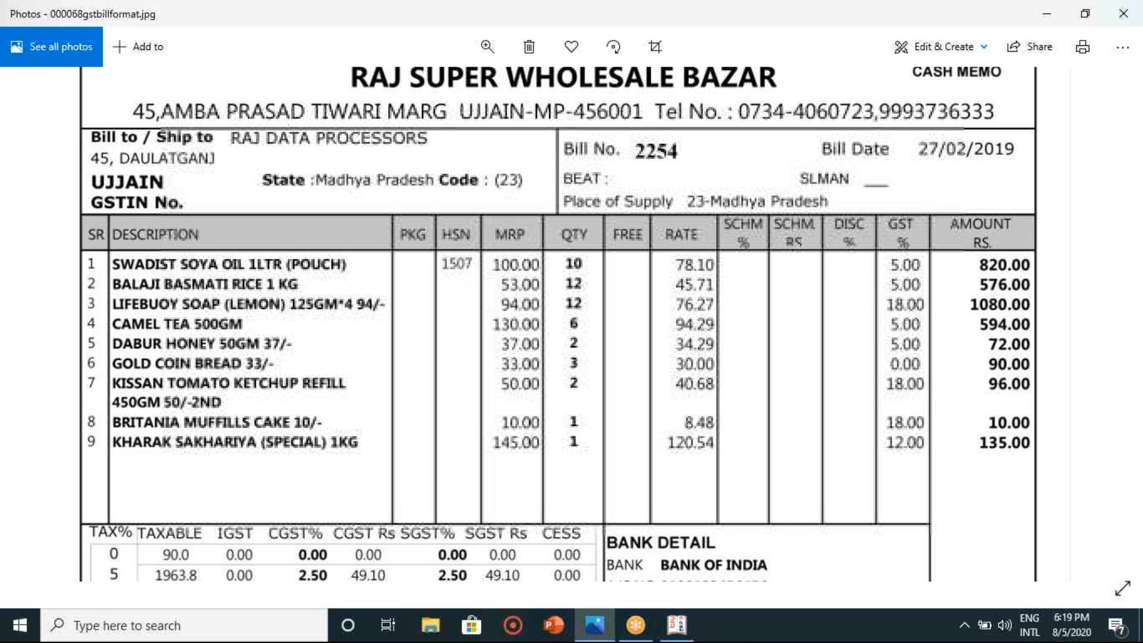
{"action": "left_click", "coordinate": [670, 632]}
{"action": "type", "text": "78.10"}
{"action": "key", "text": "Return"}
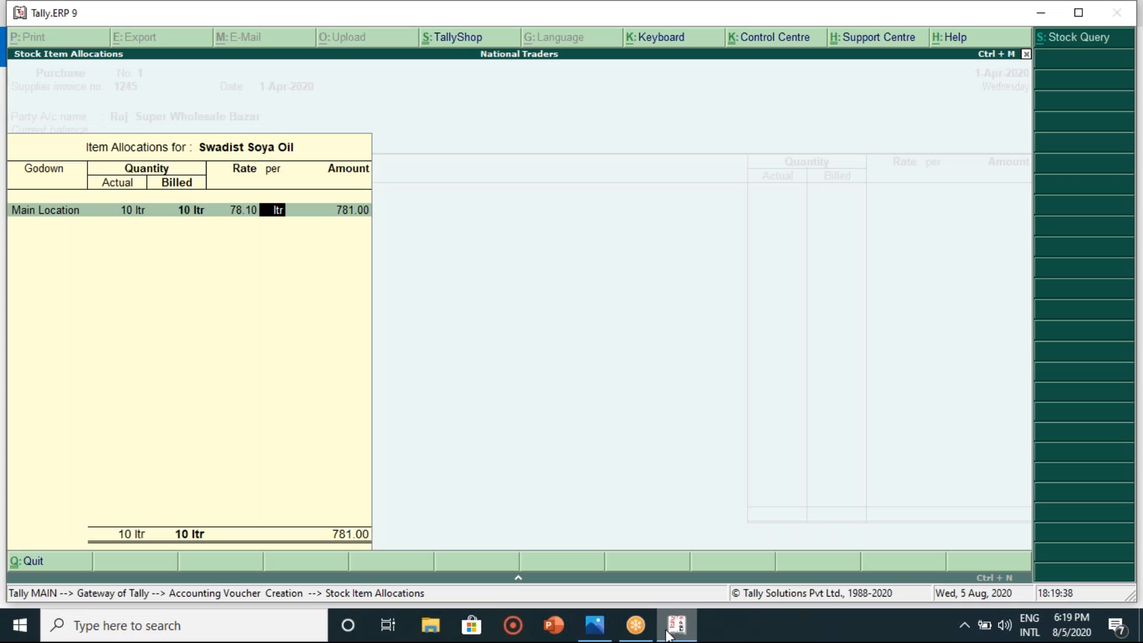
{"action": "key", "text": "Return"}
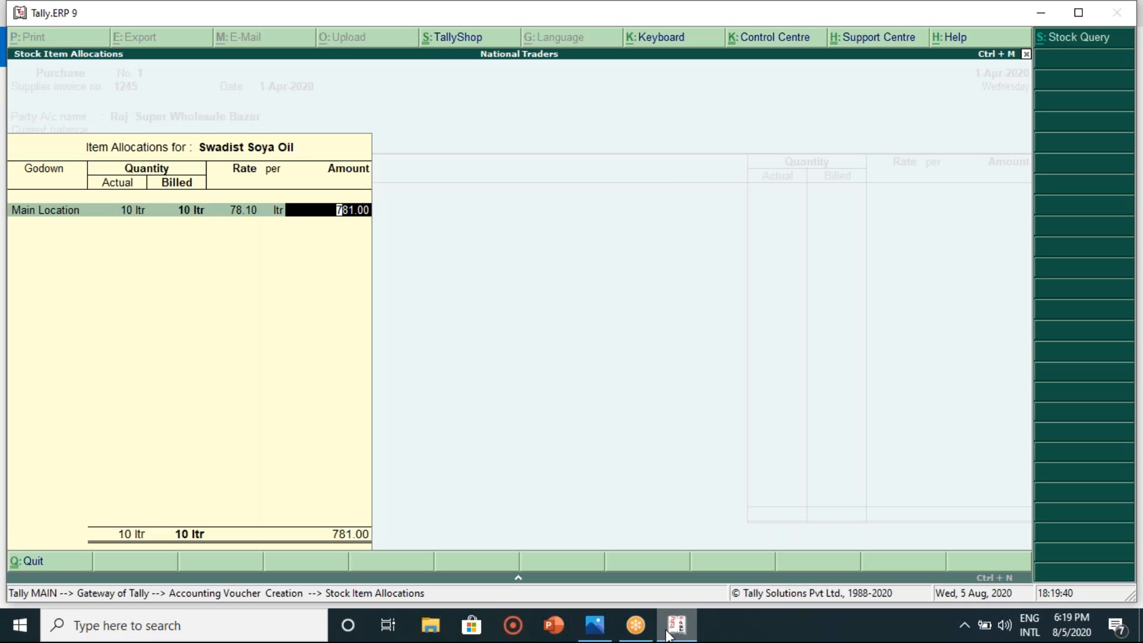
{"action": "key", "text": "Return"}
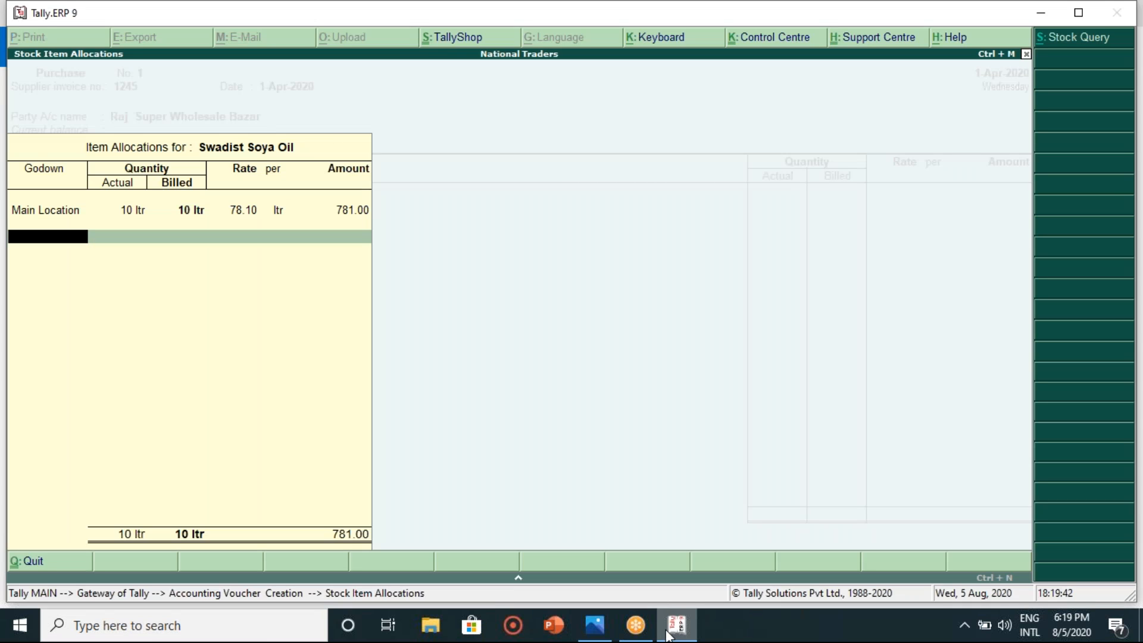
{"action": "key", "text": "Return"}
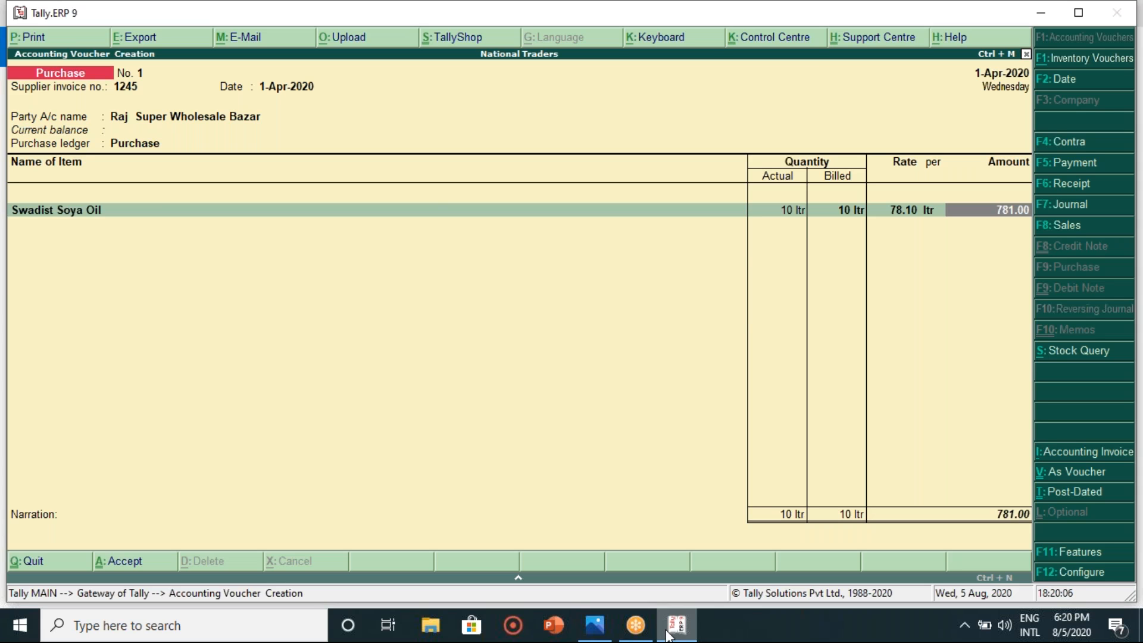
- Accept the 781.00 Swadist Soya Oil line and, after checking the bill, begin a second stock item
{"action": "key", "text": "Return"}
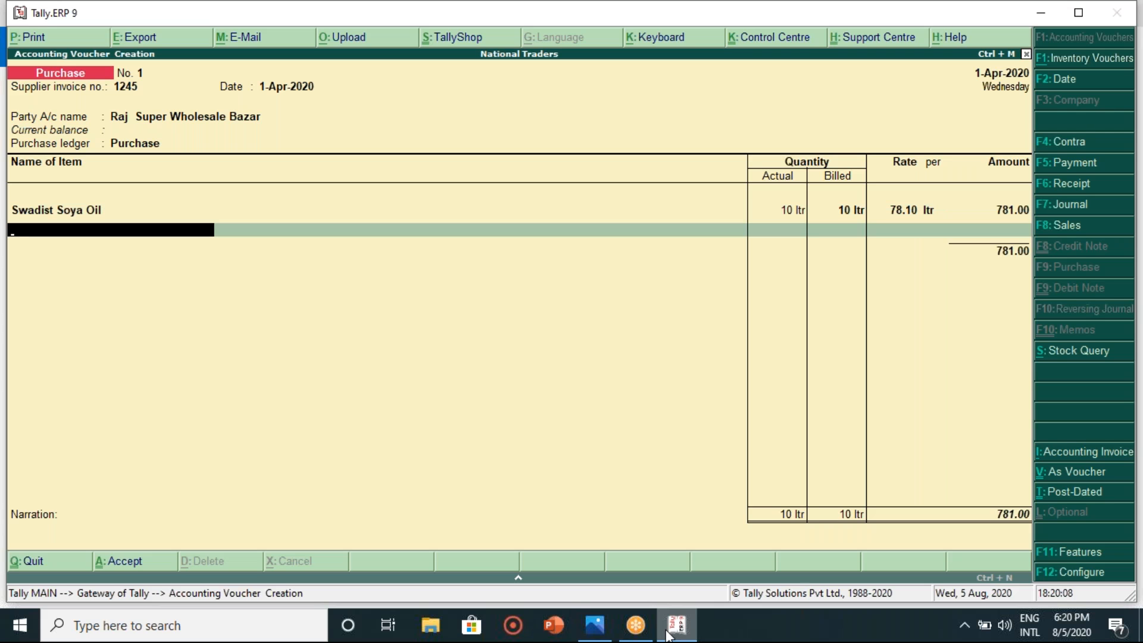
{"action": "left_click", "coordinate": [598, 640]}
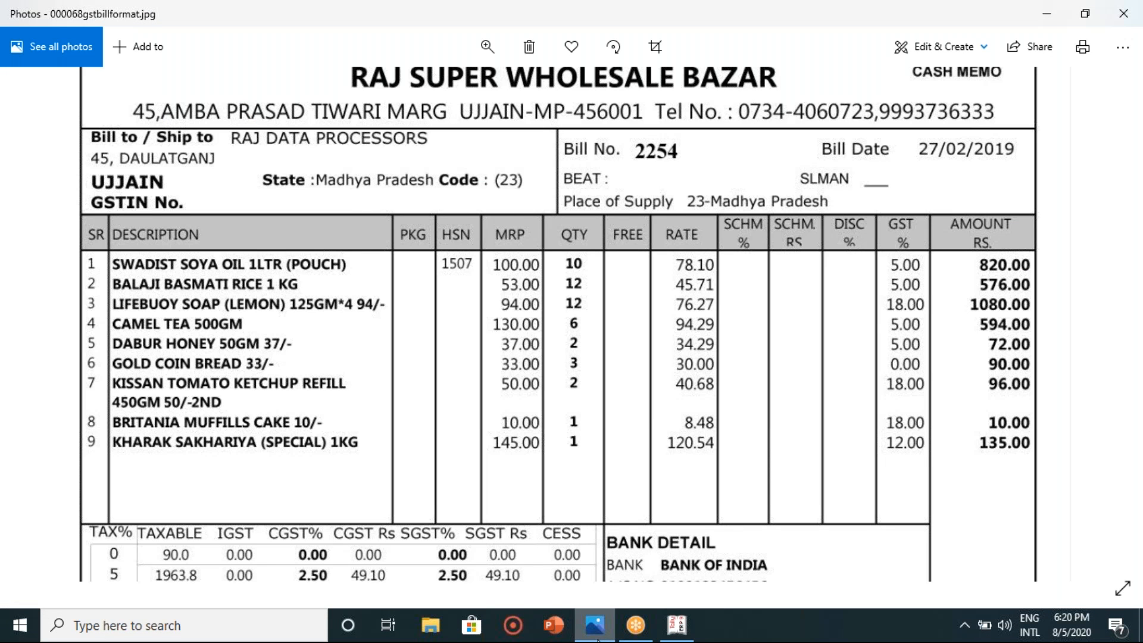
{"action": "left_click", "coordinate": [598, 640]}
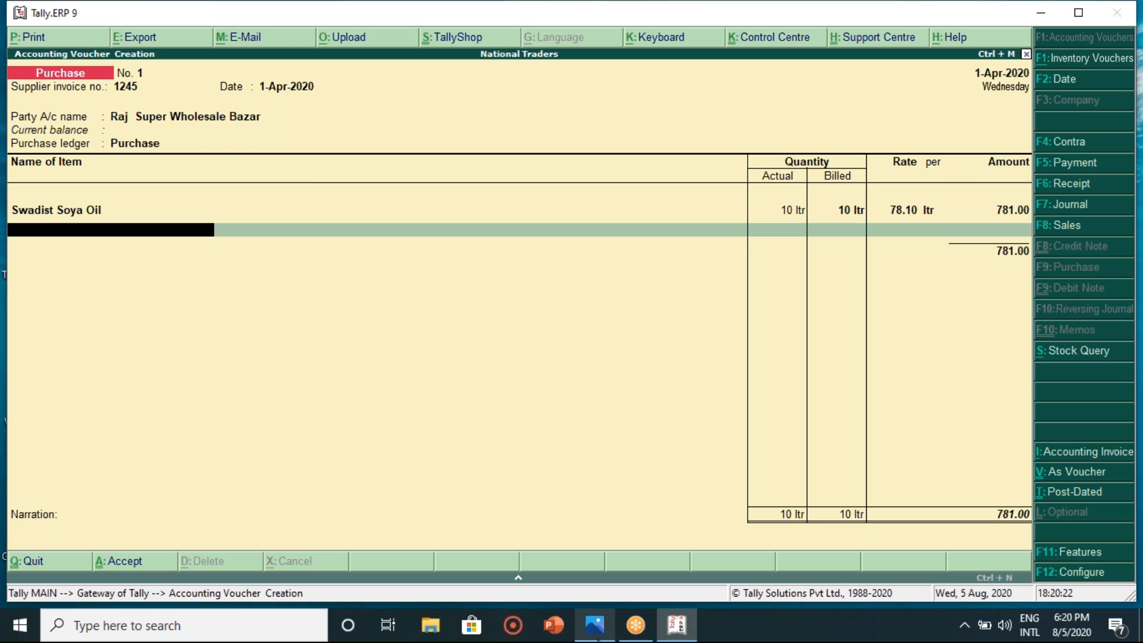
{"action": "key", "text": "alt+c"}
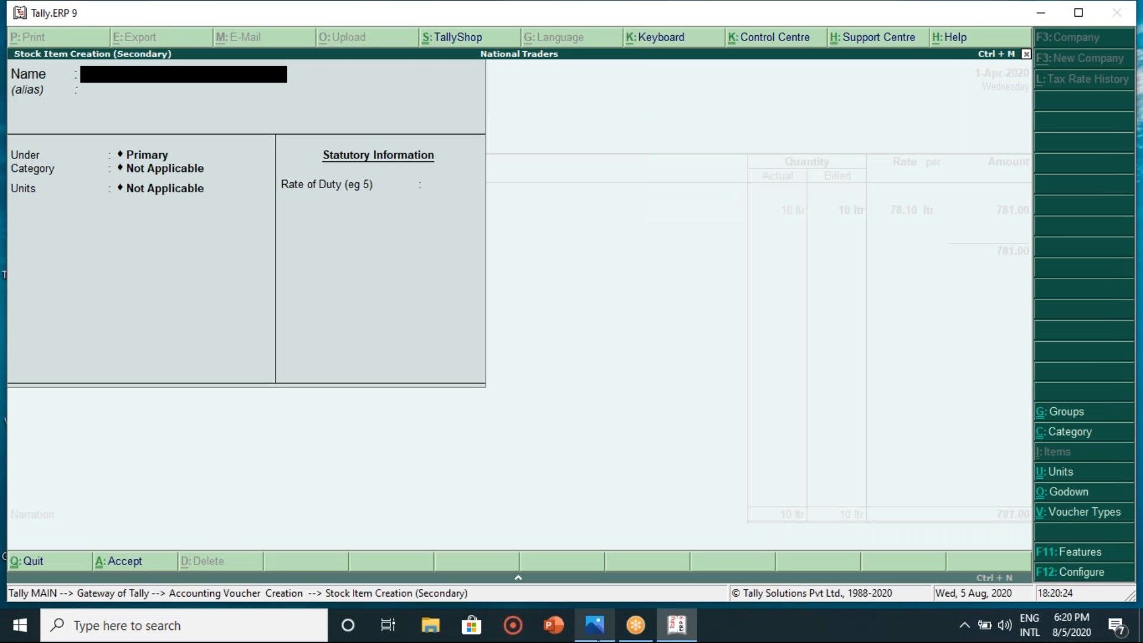
- Name the new stock item Balaji Basmati Rice, keeping it under Primary
{"action": "type", "text": "Balaji Basmat"}
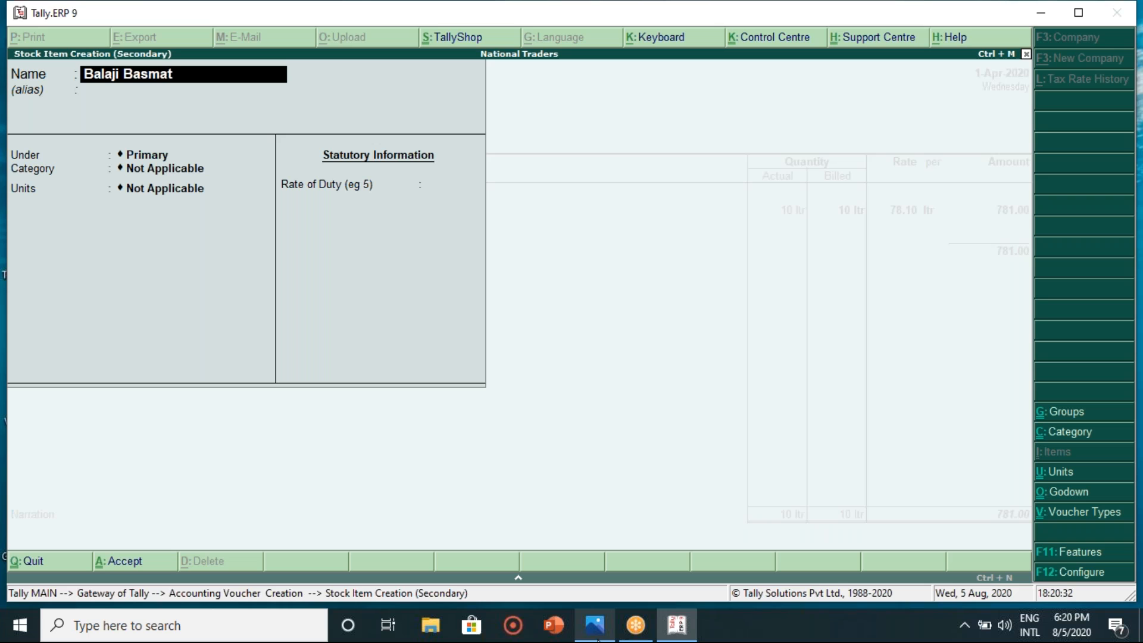
{"action": "type", "text": "i Rice"}
{"action": "key", "text": "Return"}
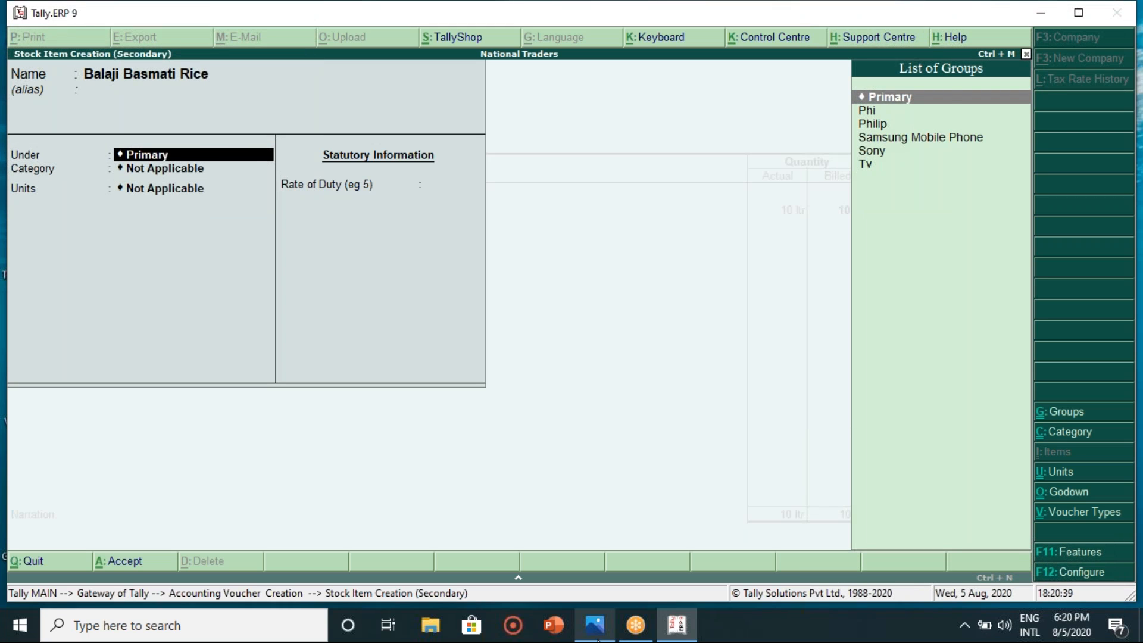
{"action": "key", "text": "Return"}
{"action": "key", "text": "Return"}
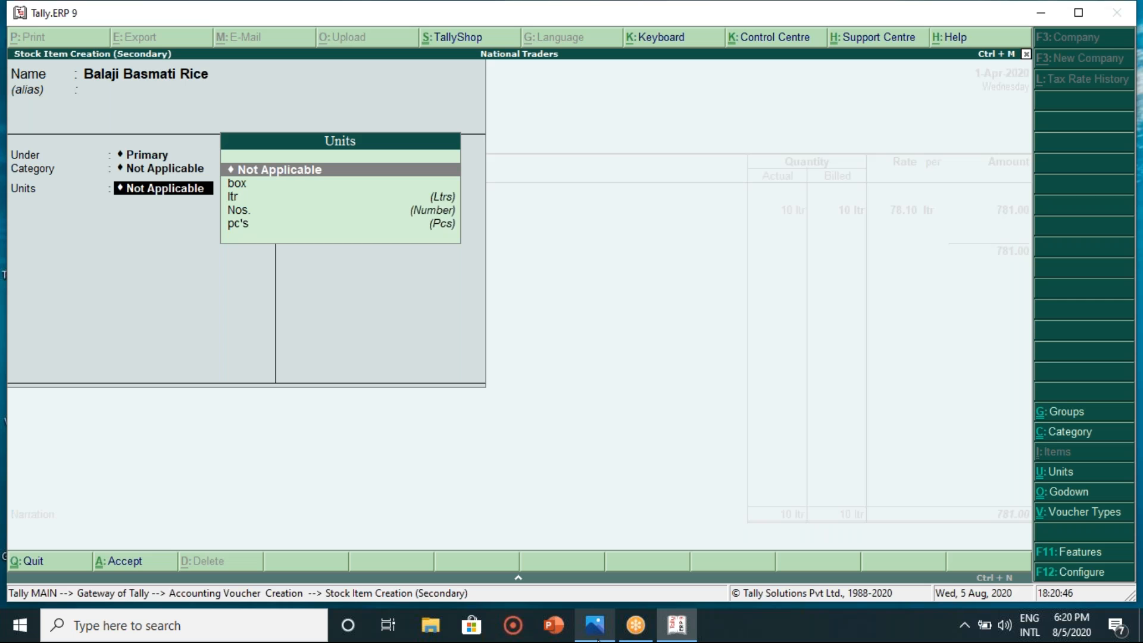
- Create unit Kg (formal name Kgs, 0 decimals) and save the Balaji Basmati Rice item
{"action": "key", "text": "alt+c"}
{"action": "type", "text": "k"}
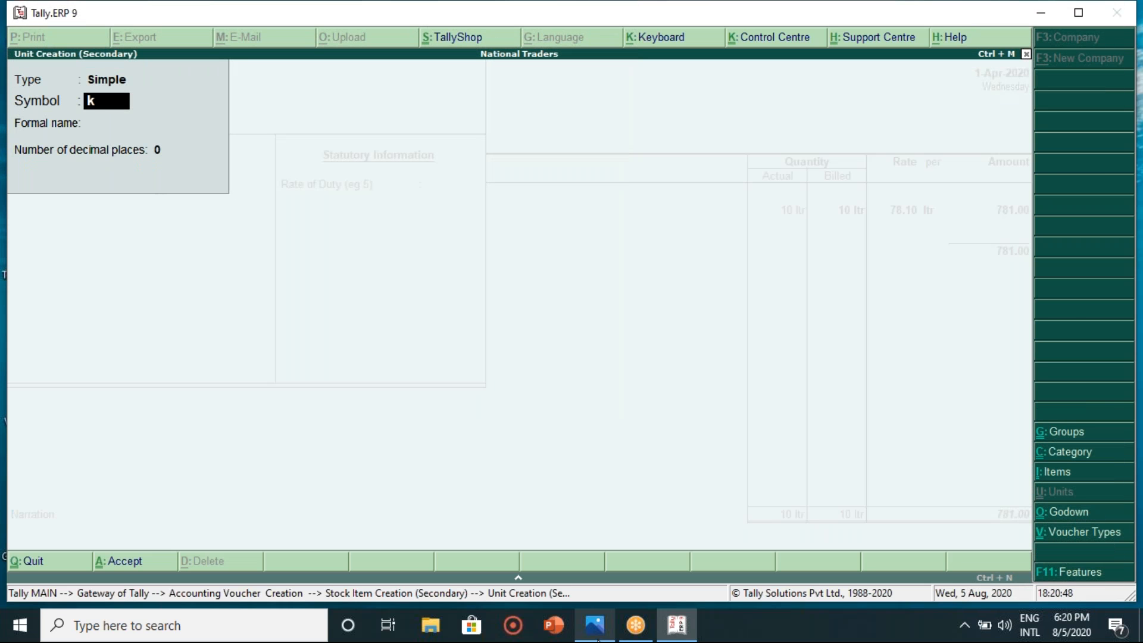
{"action": "key", "text": "BackSpace"}
{"action": "type", "text": "Kg"}
{"action": "key", "text": "Return"}
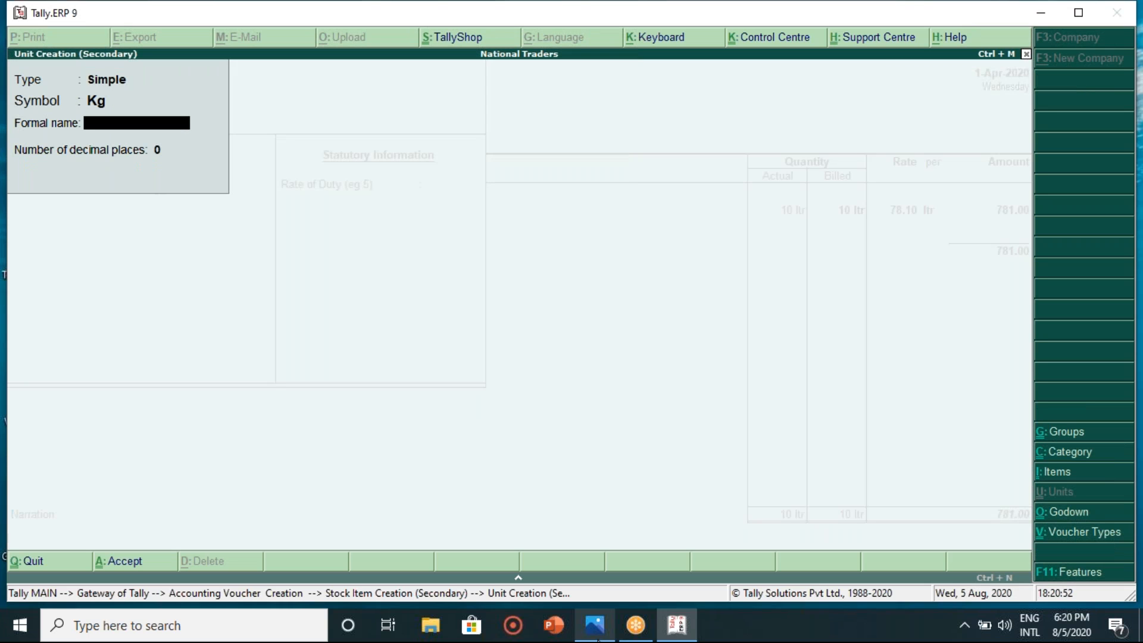
{"action": "type", "text": "Kgs"}
{"action": "key", "text": "Return"}
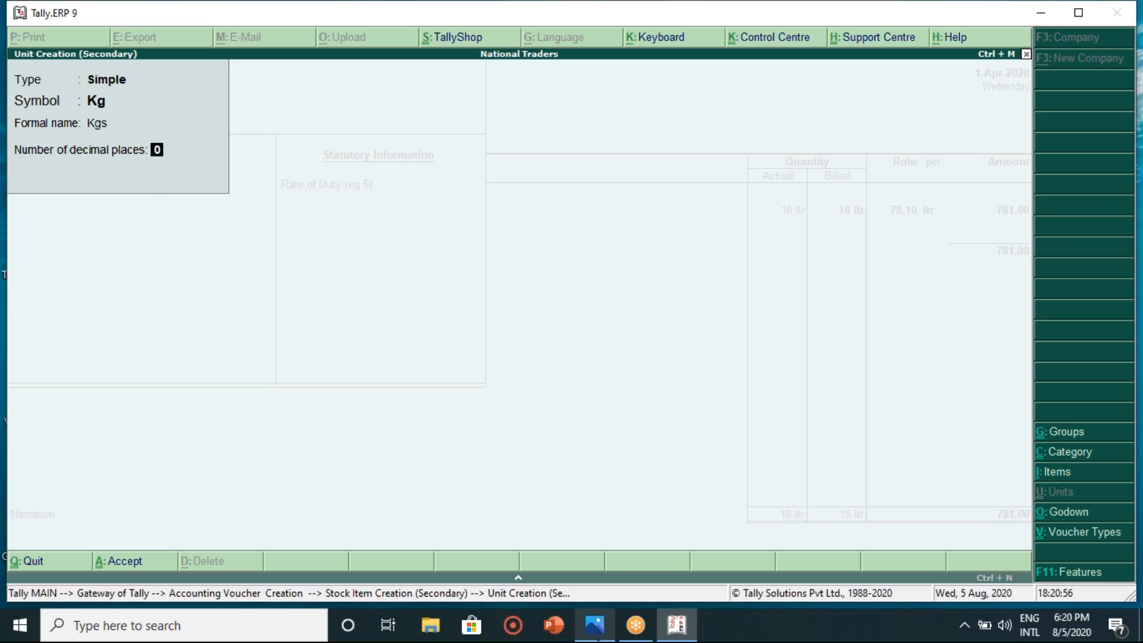
{"action": "key", "text": "Return"}
{"action": "key", "text": "Return"}
{"action": "key", "text": "Return"}
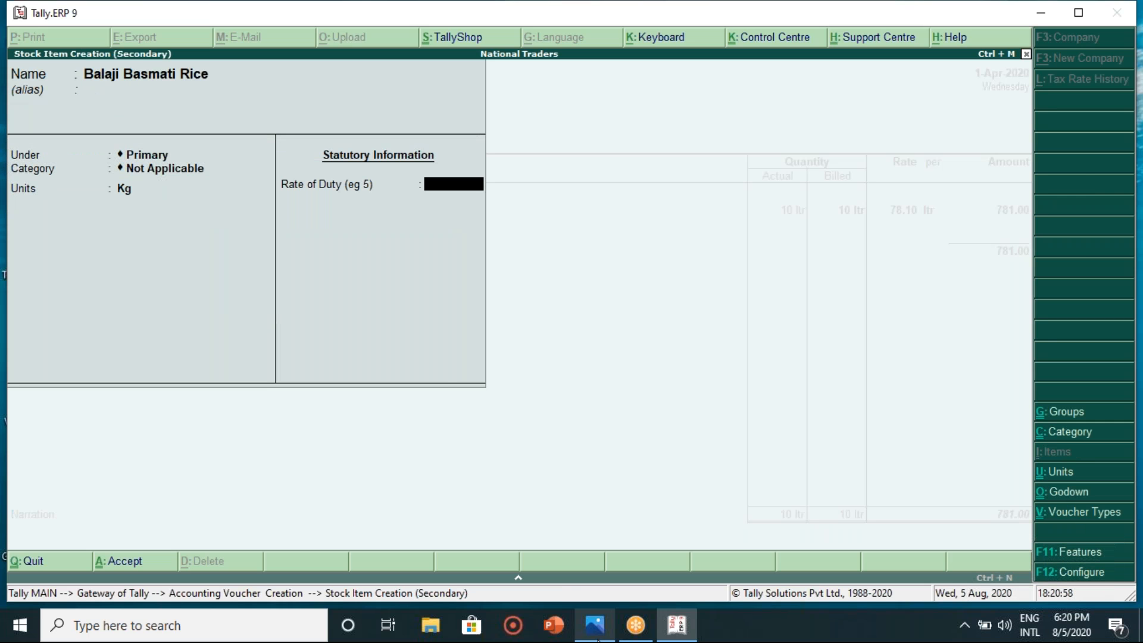
{"action": "key", "text": "Return"}
{"action": "key", "text": "Return"}
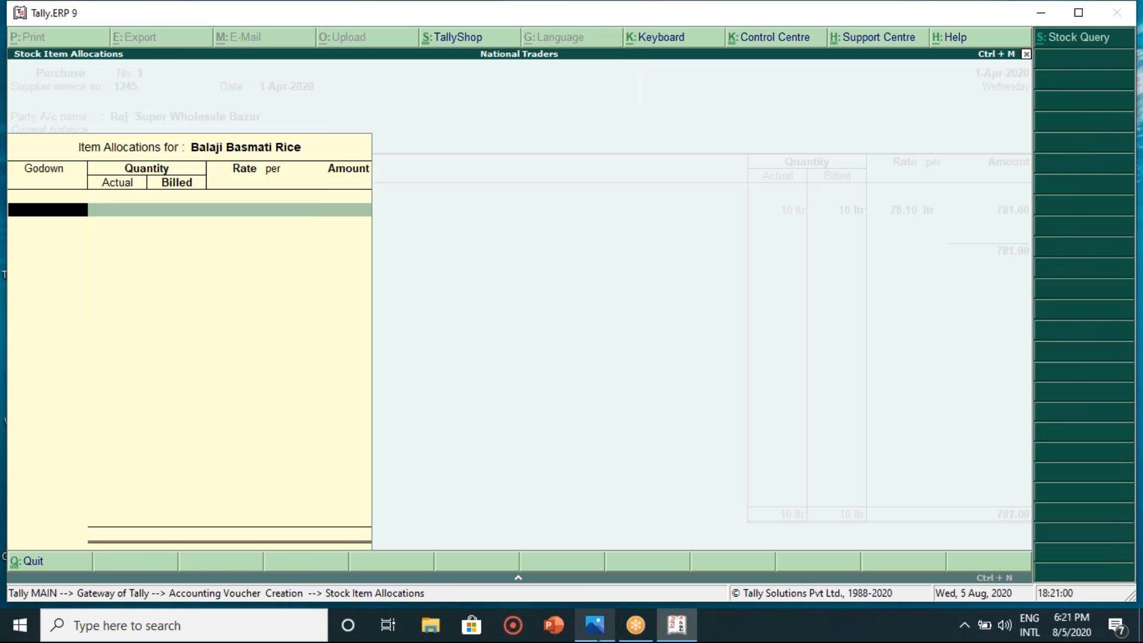
{"action": "key", "text": "Return"}
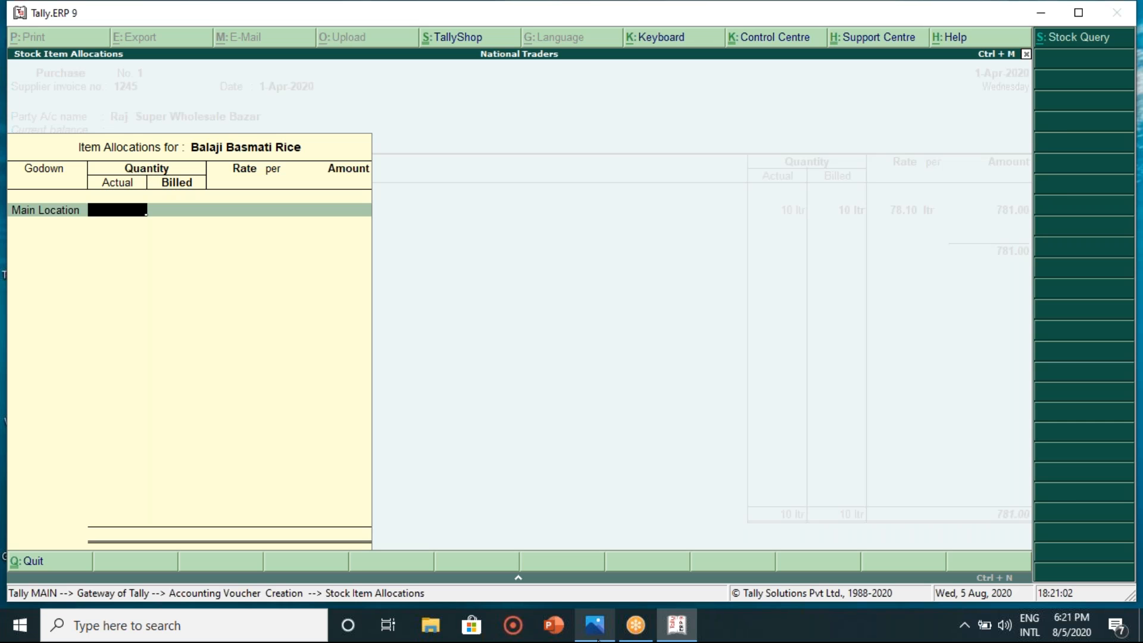
- Zoom into the GST bill image and enter 12 Kg as the Balaji Basmati Rice quantity
{"action": "left_click", "coordinate": [676, 626]}
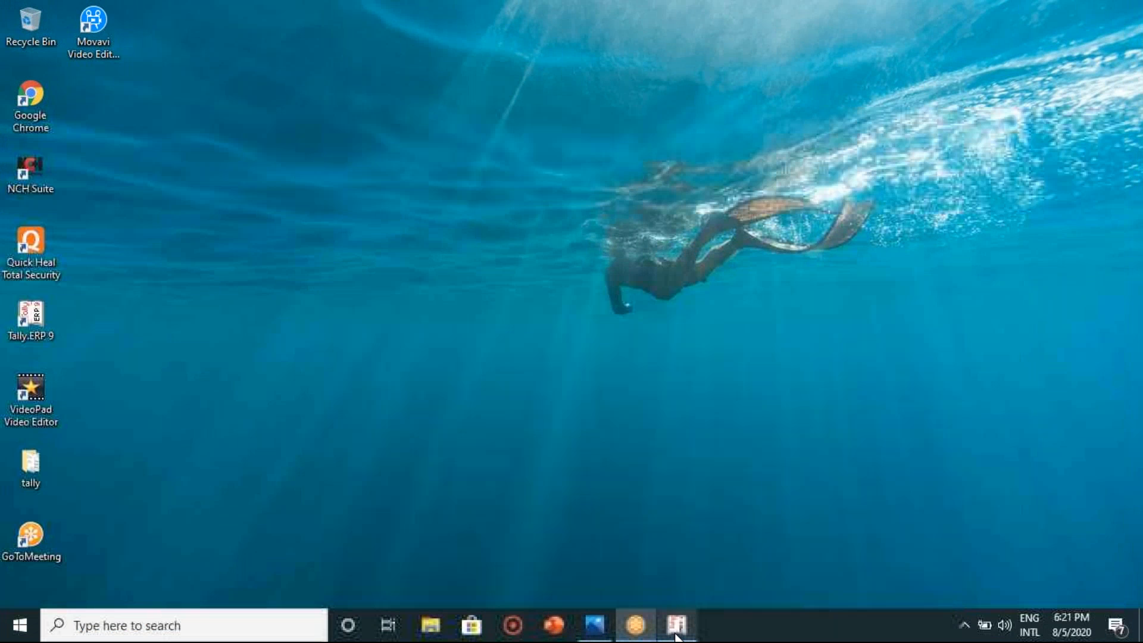
{"action": "left_click", "coordinate": [677, 632]}
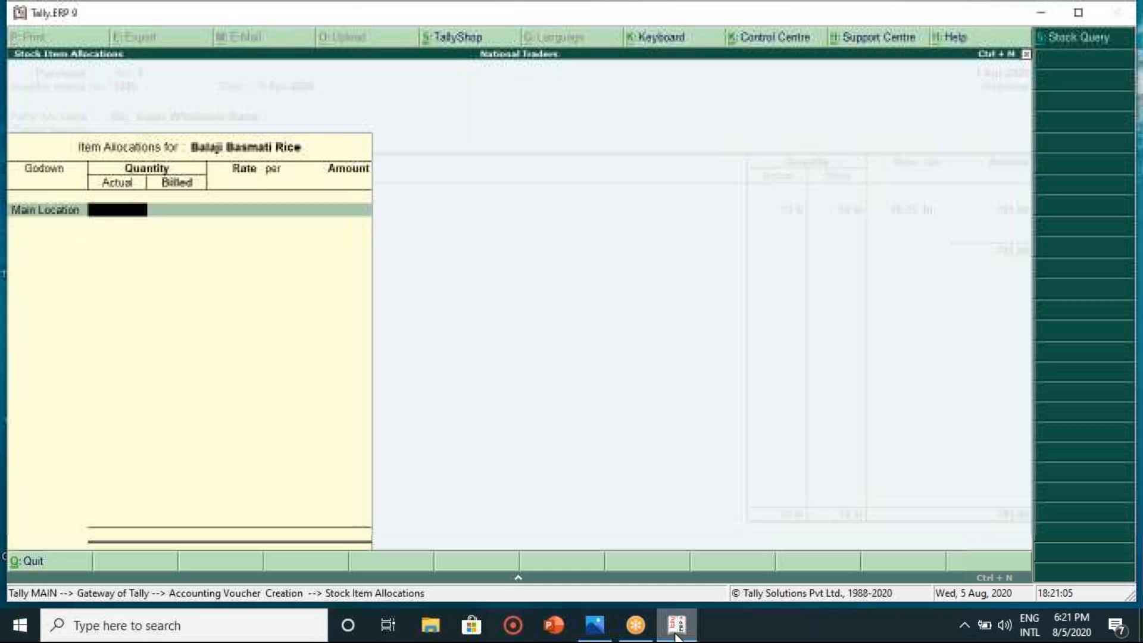
{"action": "left_click", "coordinate": [603, 630]}
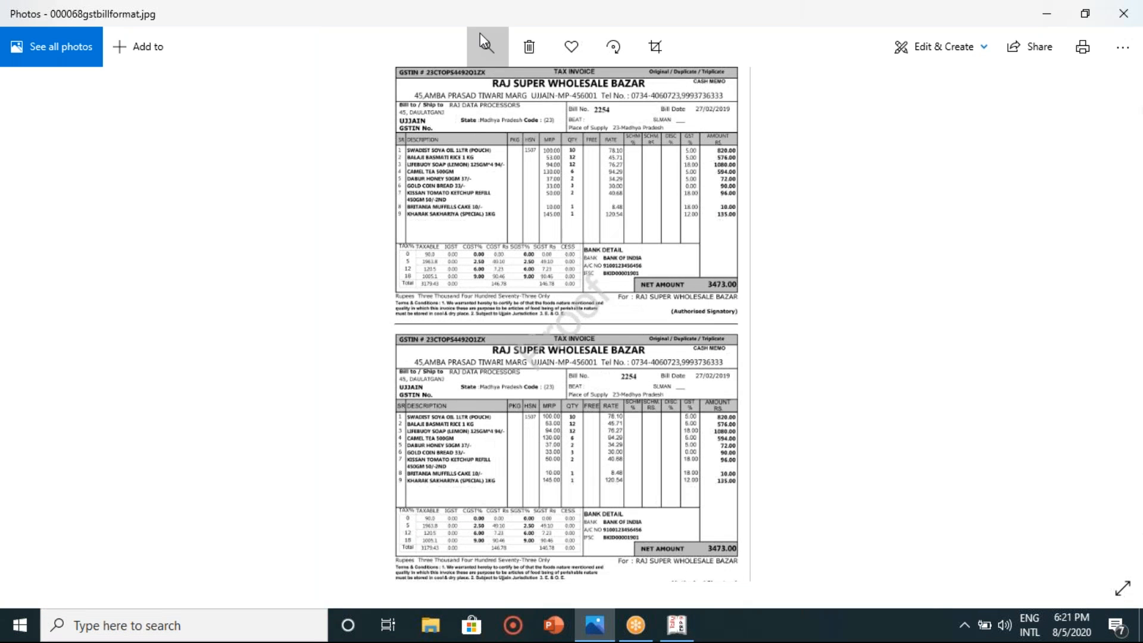
{"action": "left_click", "coordinate": [486, 45]}
{"action": "left_click_drag", "start_coordinate": [415, 88], "coordinate": [434, 88]}
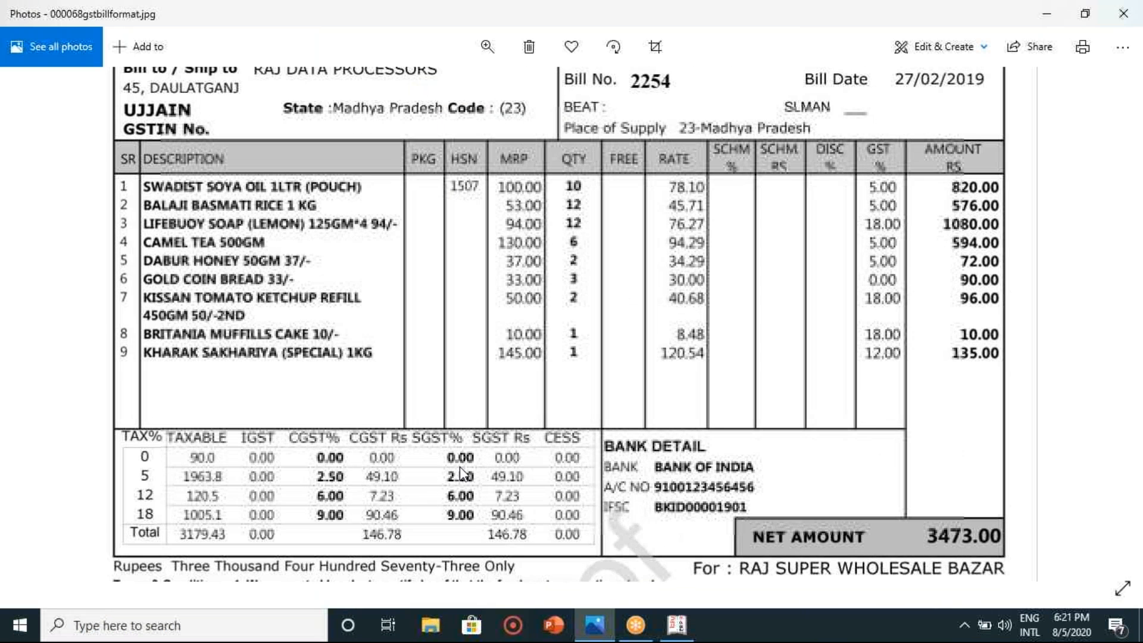
{"action": "left_click", "coordinate": [677, 625]}
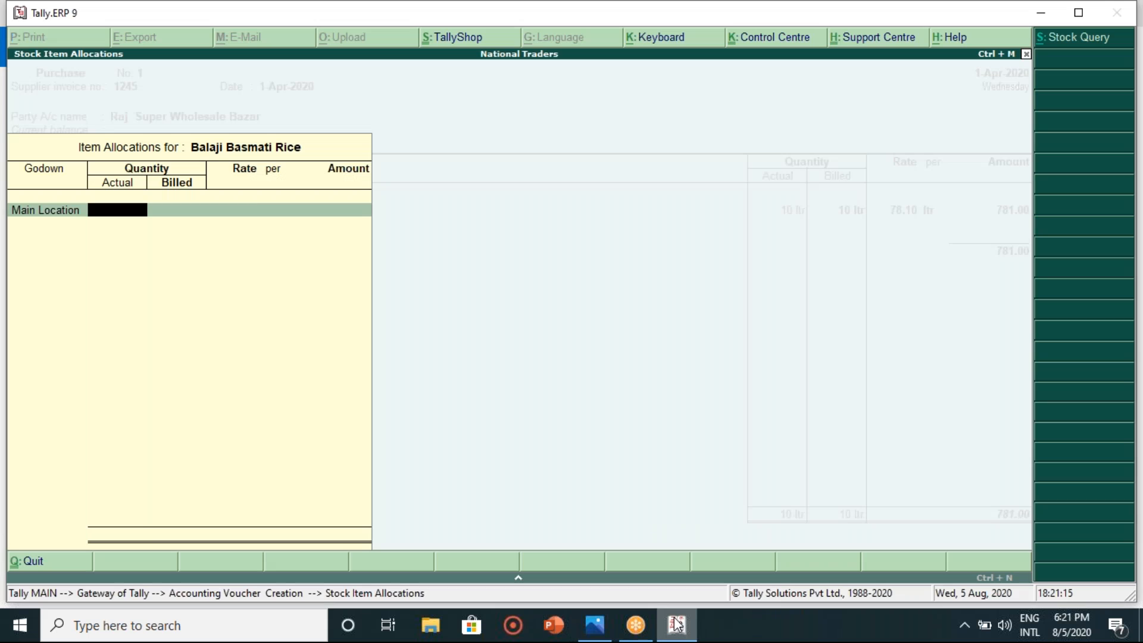
{"action": "type", "text": "12"}
{"action": "key", "text": "Return"}
{"action": "key", "text": "Return"}
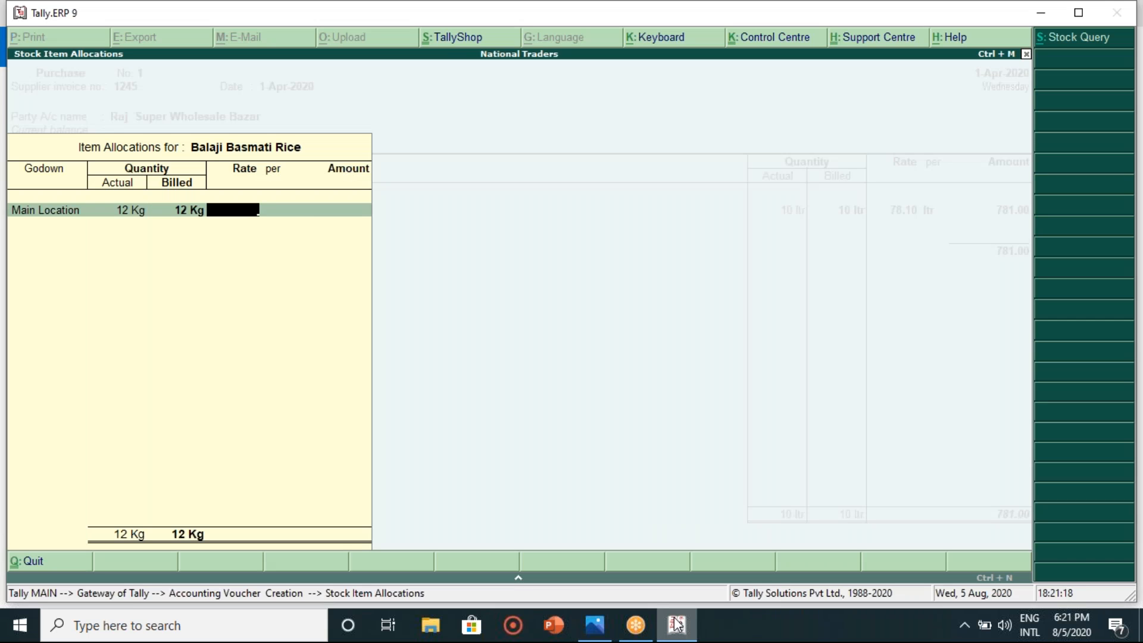
- Enter rate 45.71 per Kg for an amount of 548.52 and complete the rice line
{"action": "left_click", "coordinate": [677, 625]}
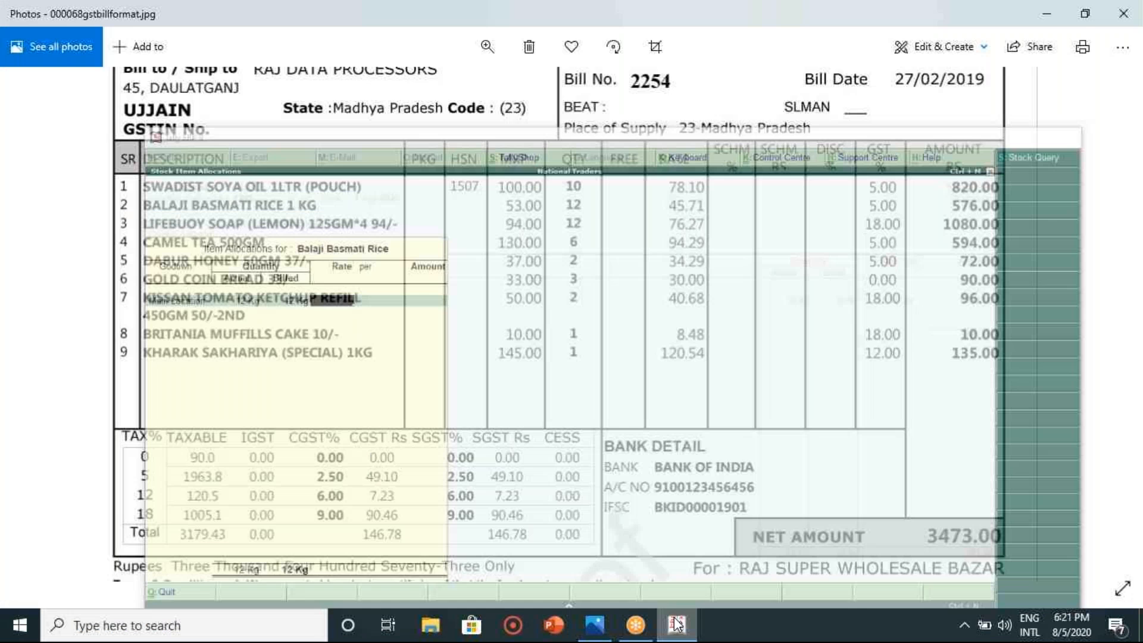
{"action": "left_click", "coordinate": [677, 626]}
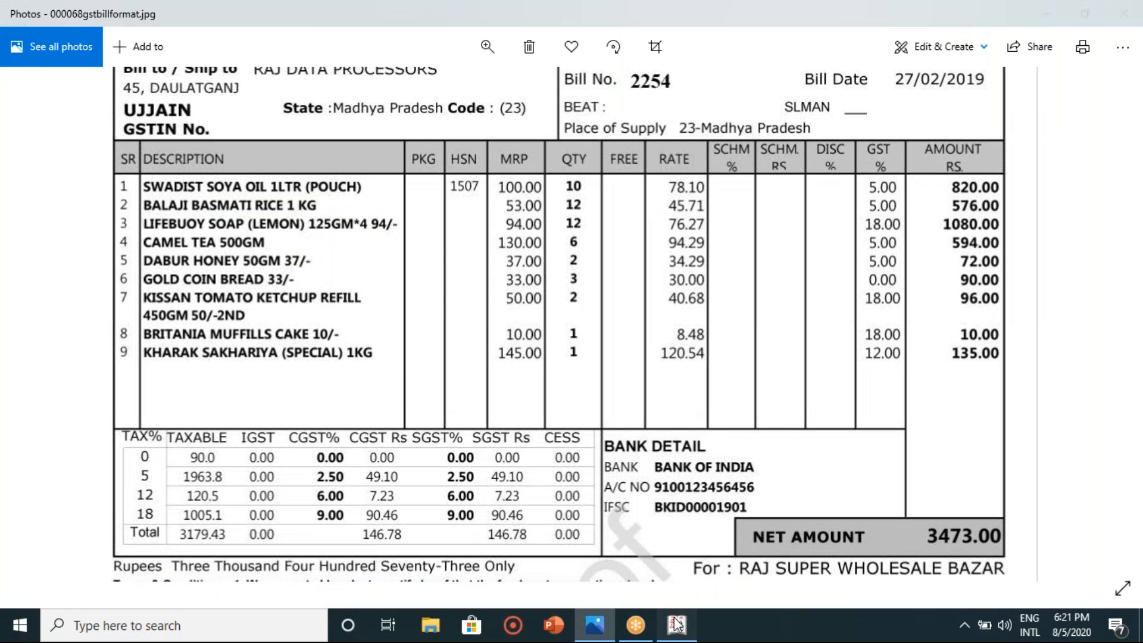
{"action": "type", "text": "45.71"}
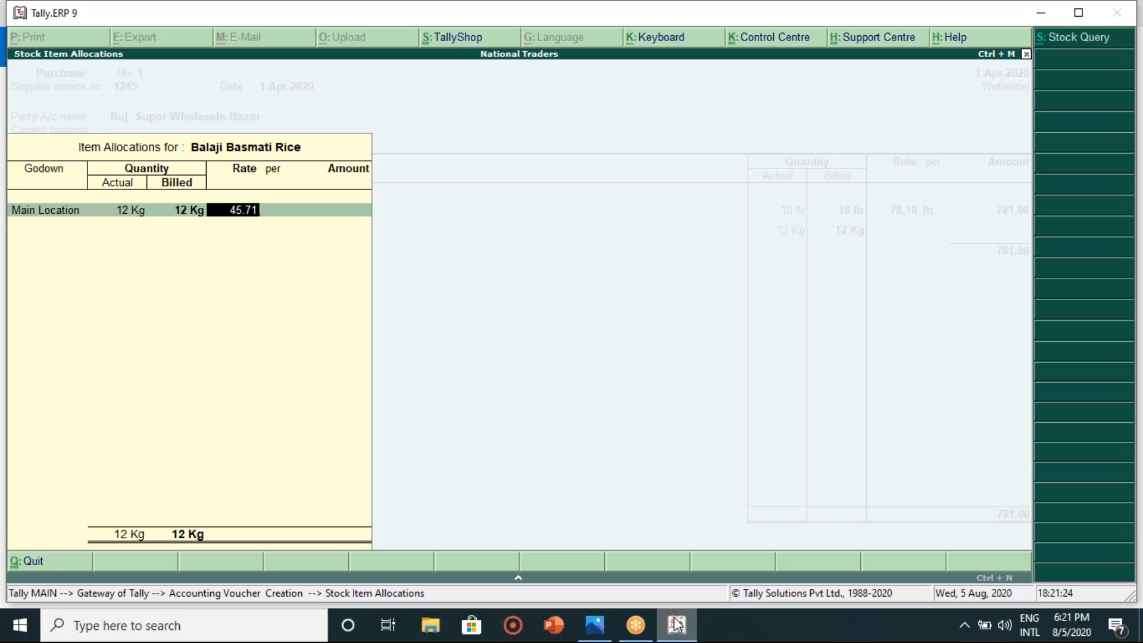
{"action": "key", "text": "Return"}
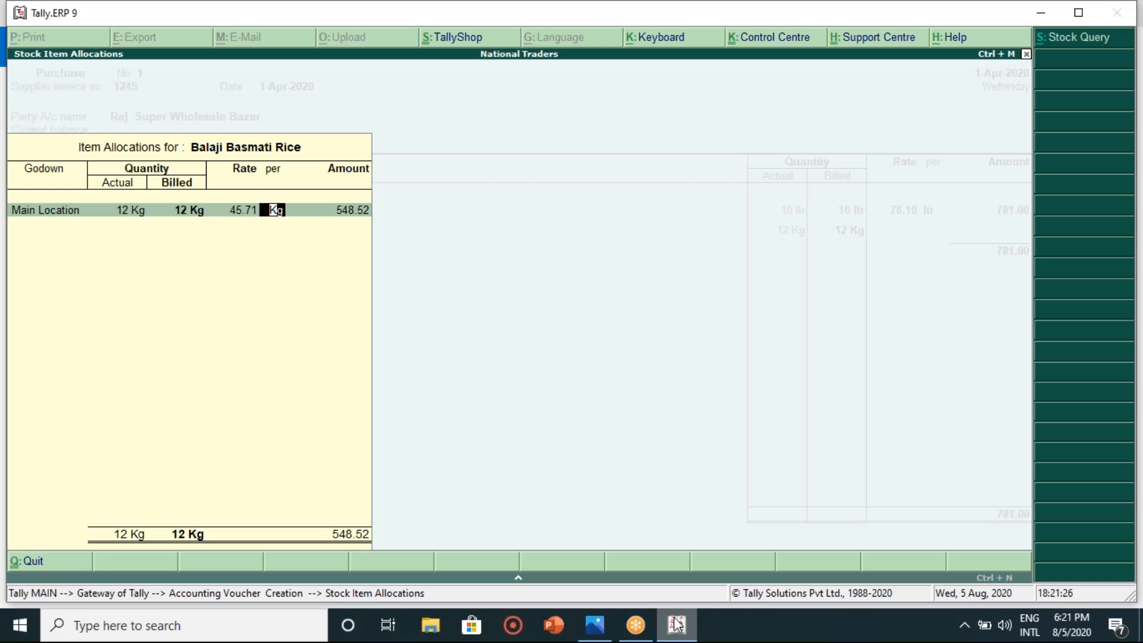
{"action": "key", "text": "Return"}
{"action": "key", "text": "Return"}
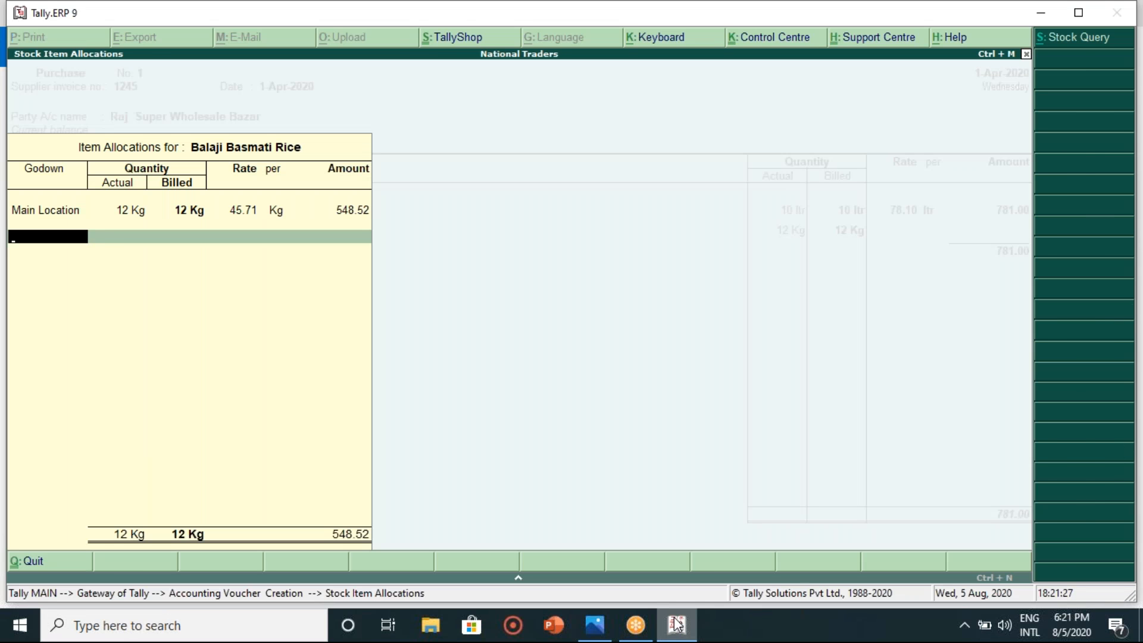
{"action": "key", "text": "Return"}
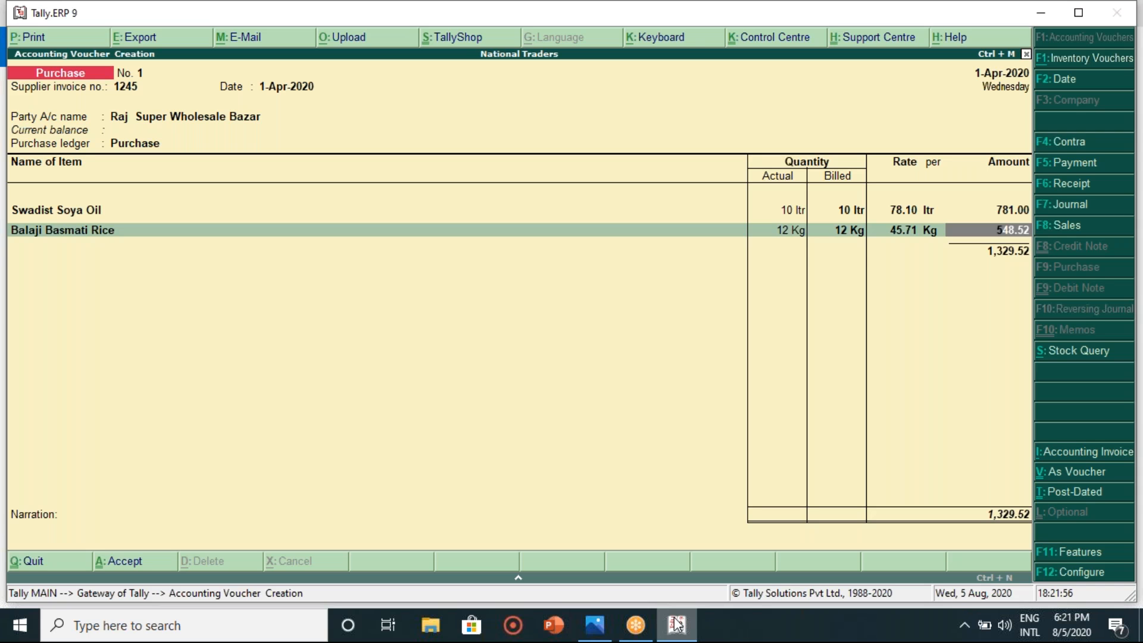
{"action": "key", "text": "Return"}
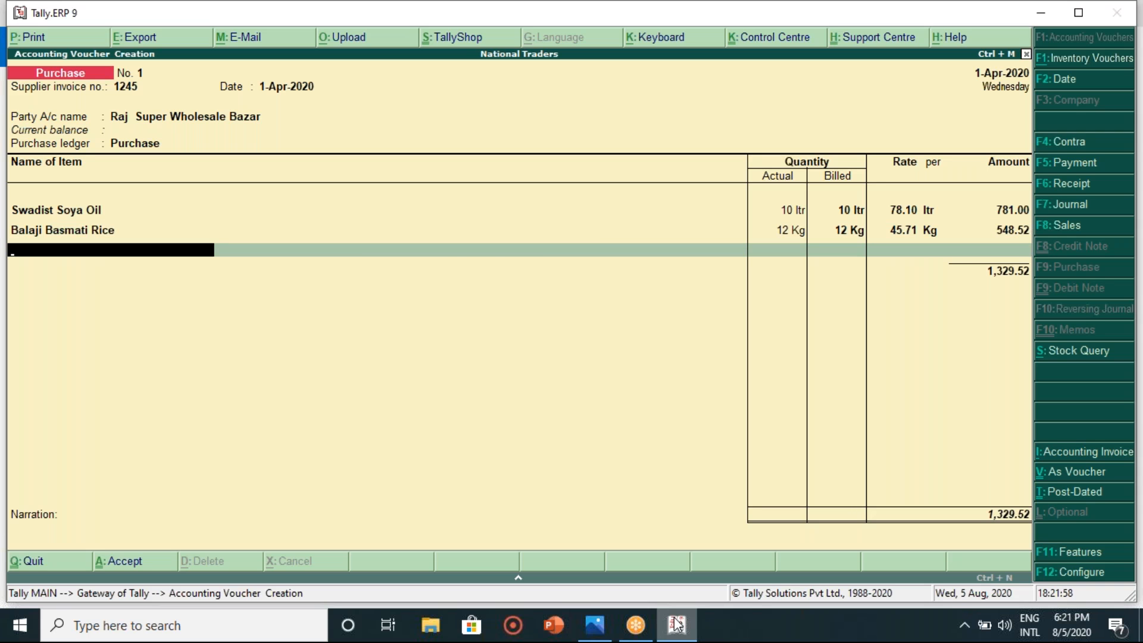
- Start a new stock item named Liefbuoy Soap under Primary
{"action": "key", "text": "alt+c"}
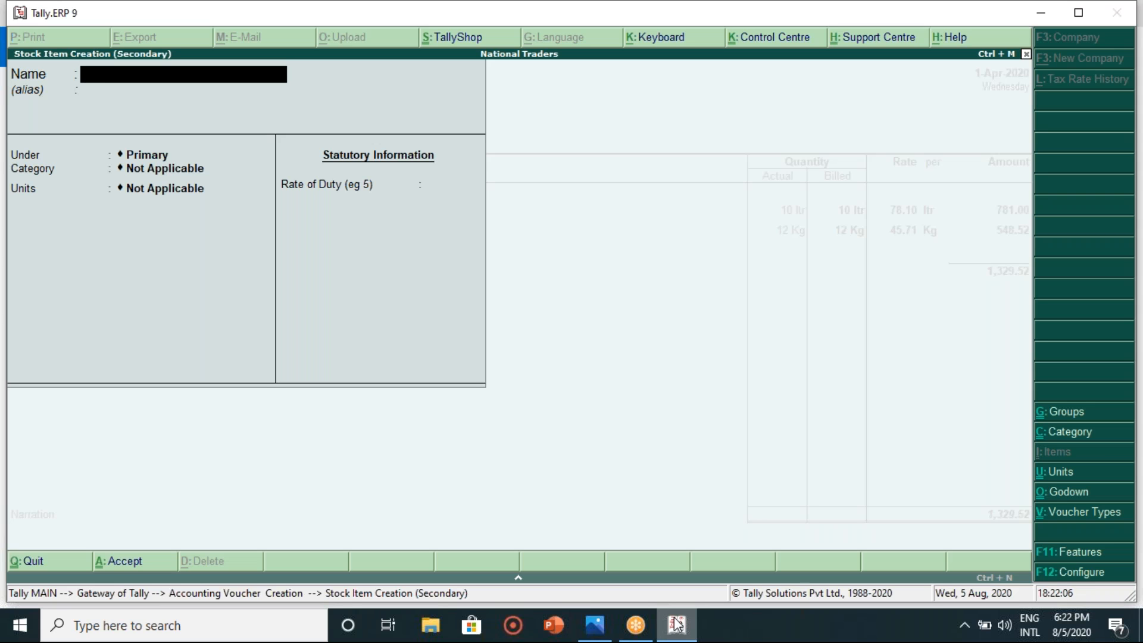
{"action": "type", "text": "Liefbuoy Soap"}
{"action": "key", "text": "Return"}
{"action": "key", "text": "Return"}
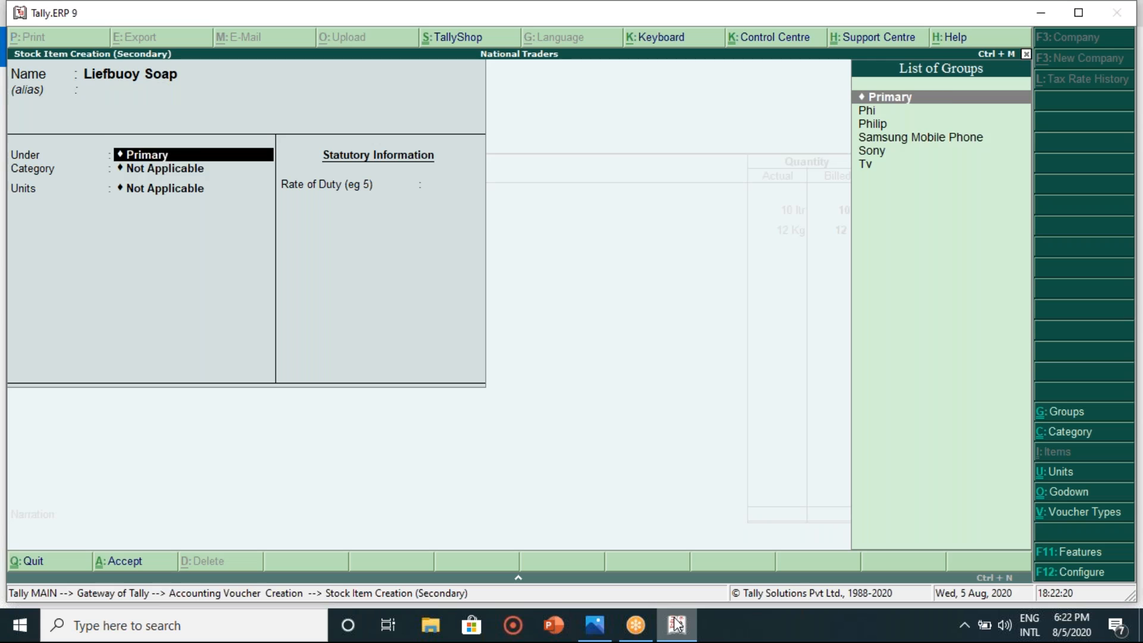
{"action": "key", "text": "Return"}
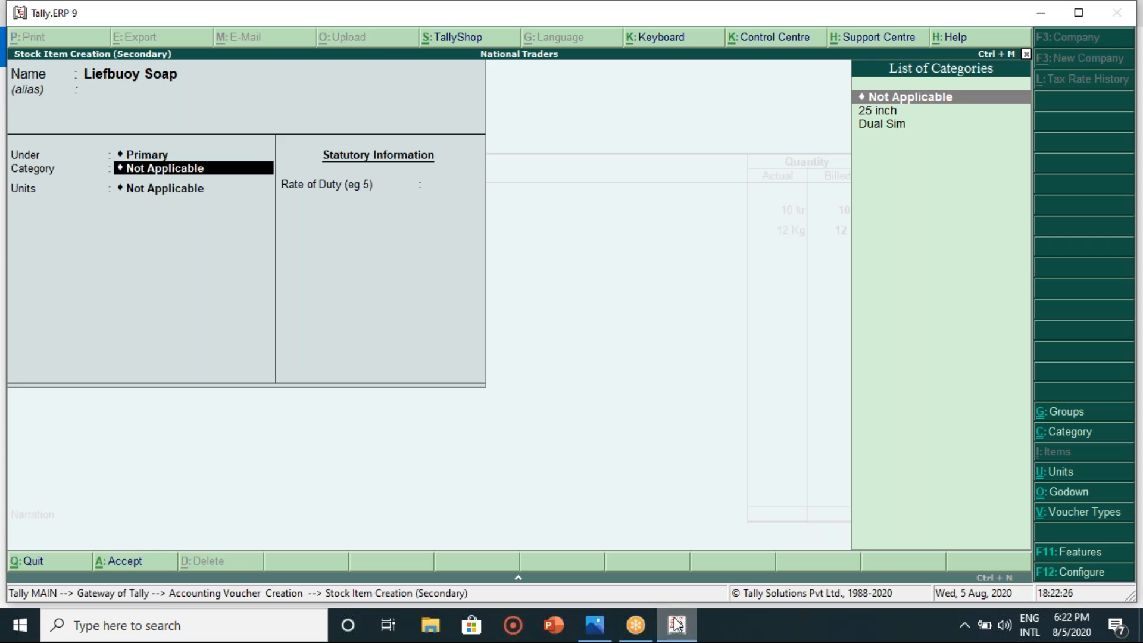
- Create a new stock category named Soap for the item
{"action": "key", "text": "alt+c"}
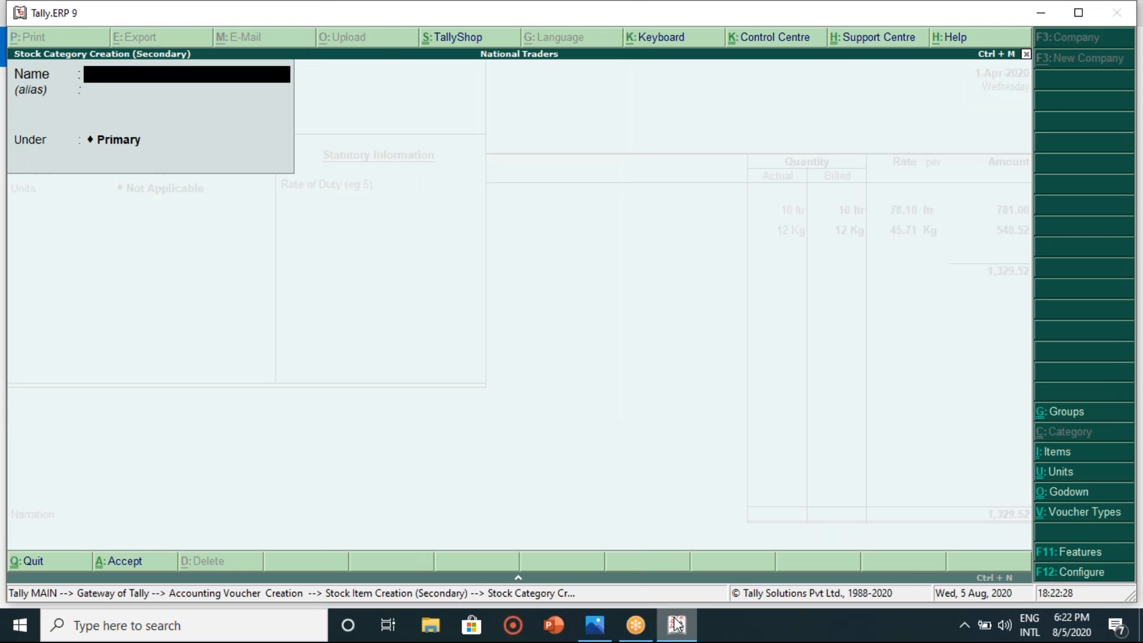
{"action": "type", "text": "Soap"}
{"action": "key", "text": "Return"}
{"action": "key", "text": "Return"}
{"action": "key", "text": "Return"}
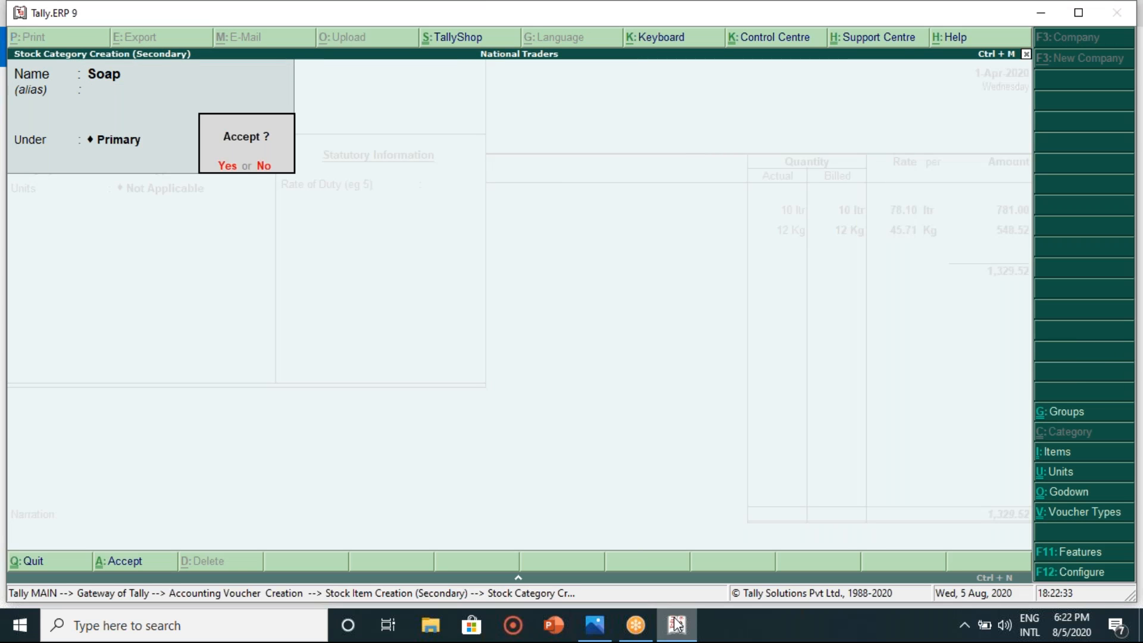
{"action": "key", "text": "Return"}
{"action": "key", "text": "Return"}
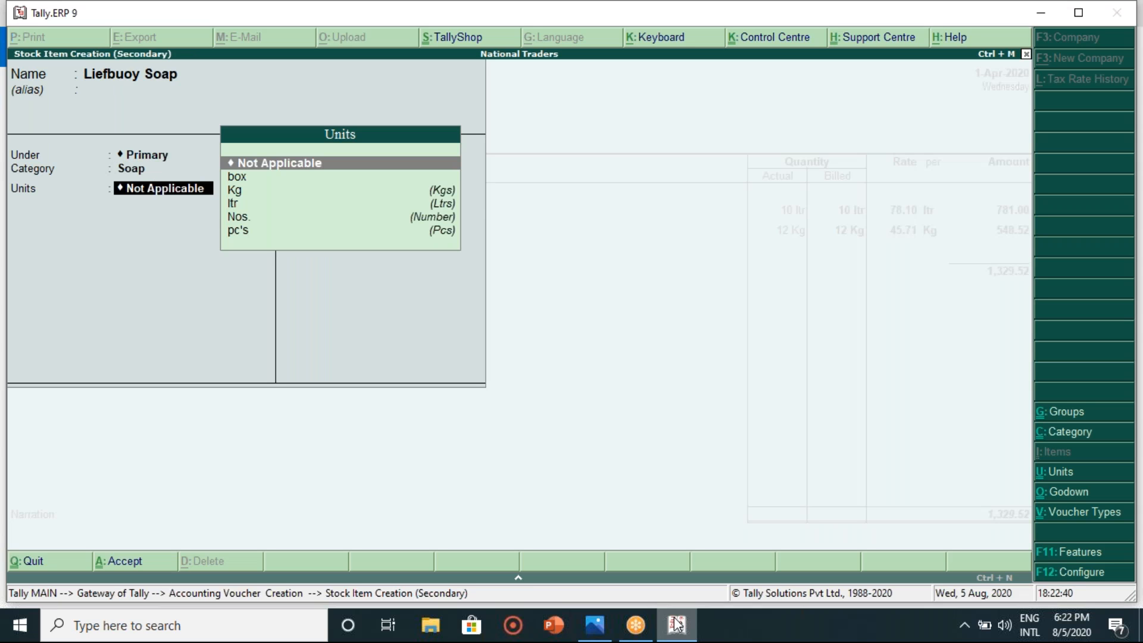
- Abandon the Unit Creation form three times without creating any new unit
{"action": "key", "text": "alt+c"}
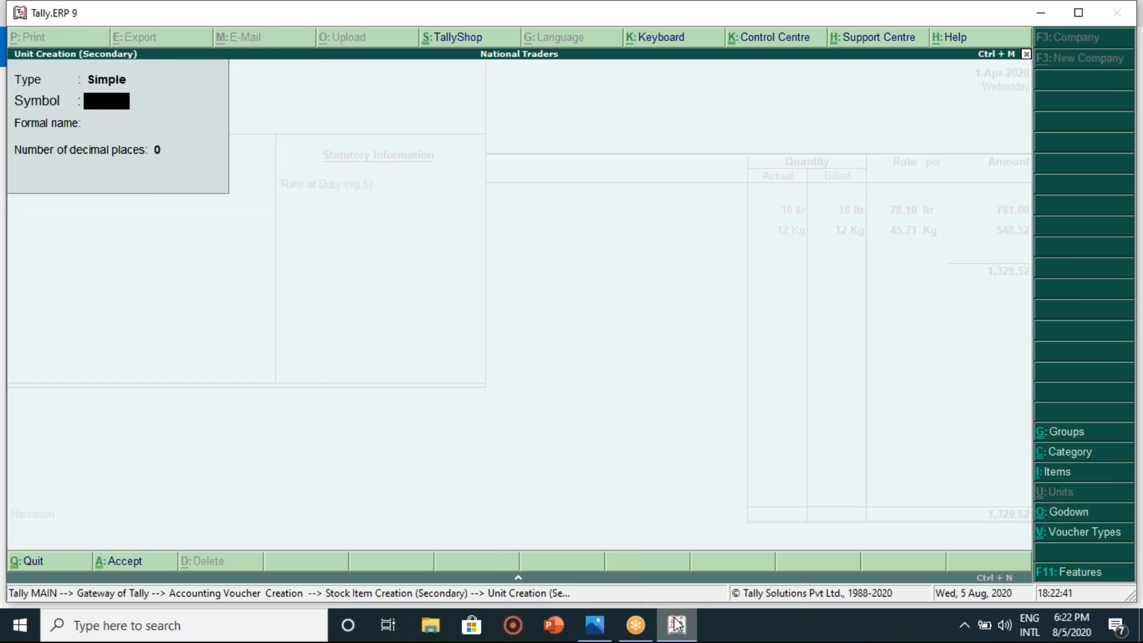
{"action": "key", "text": "Escape"}
{"action": "key", "text": "Return"}
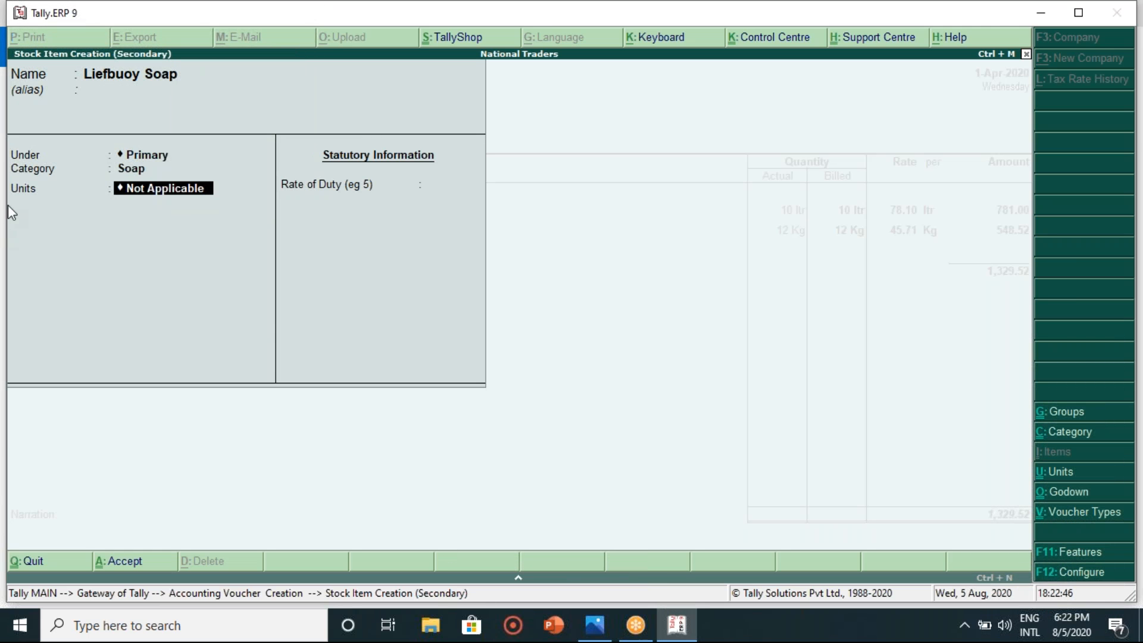
{"action": "key", "text": "alt+c"}
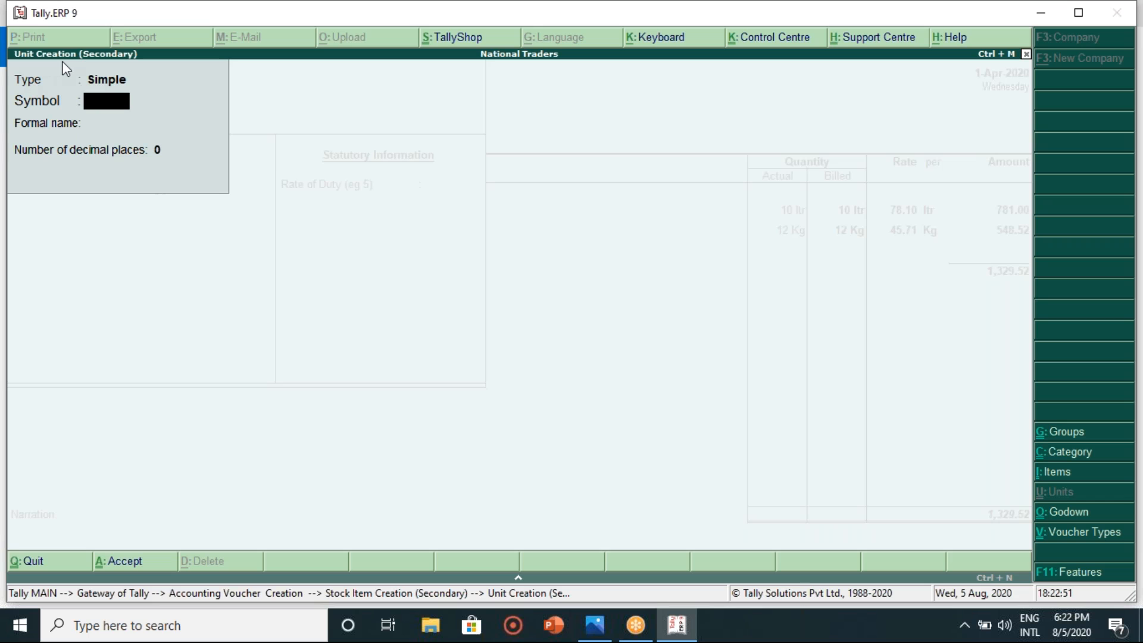
{"action": "key", "text": "Escape"}
{"action": "key", "text": "Return"}
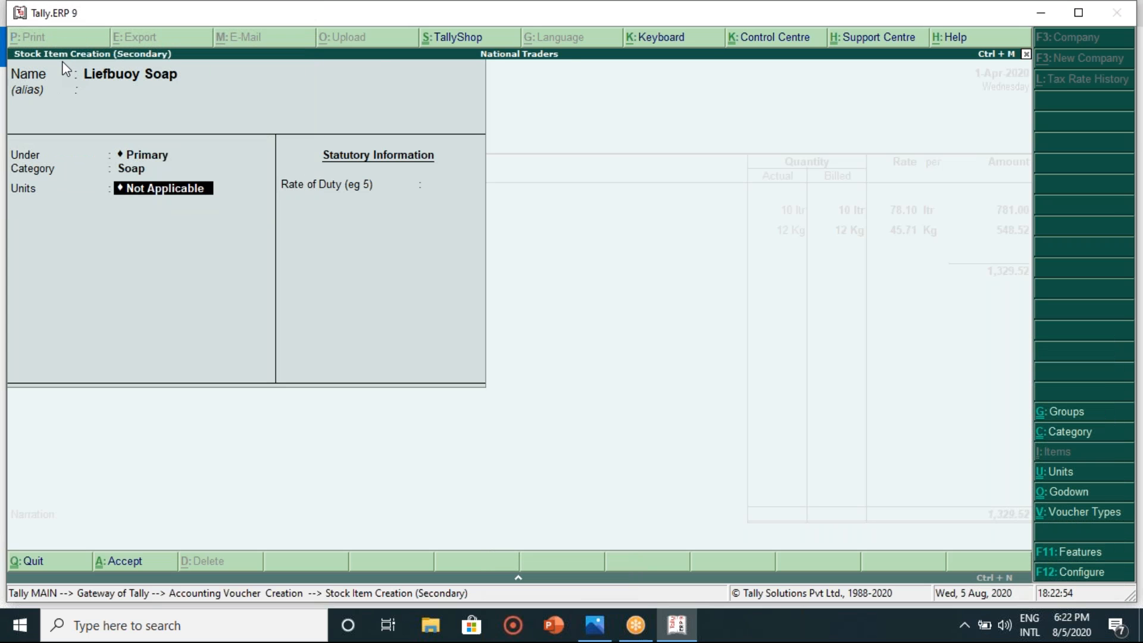
{"action": "key", "text": "alt+c"}
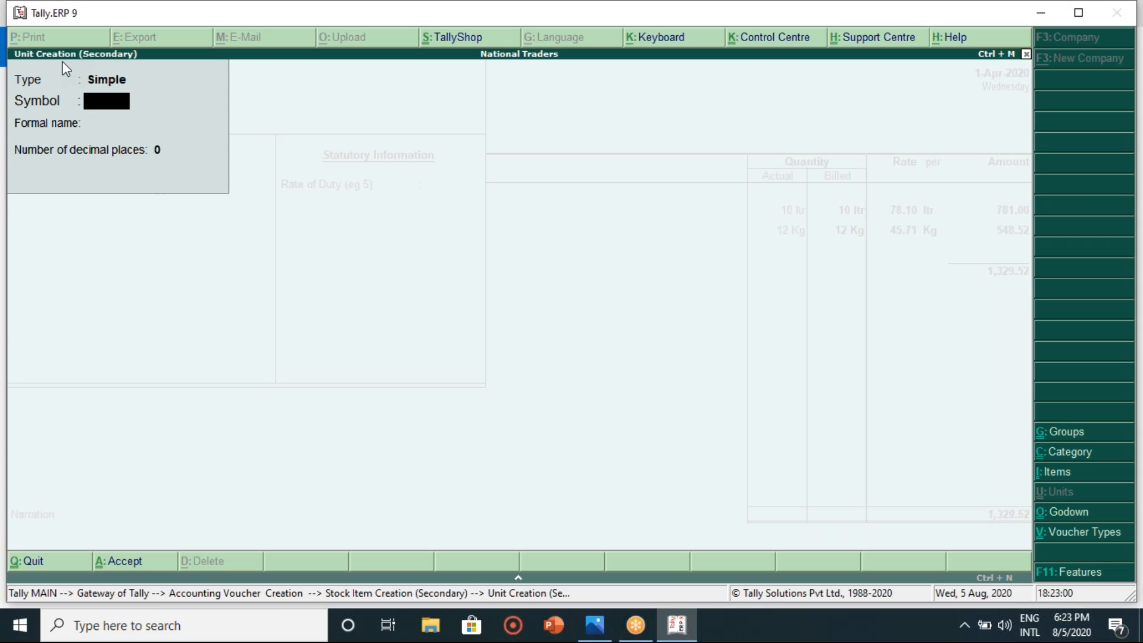
{"action": "key", "text": "Escape"}
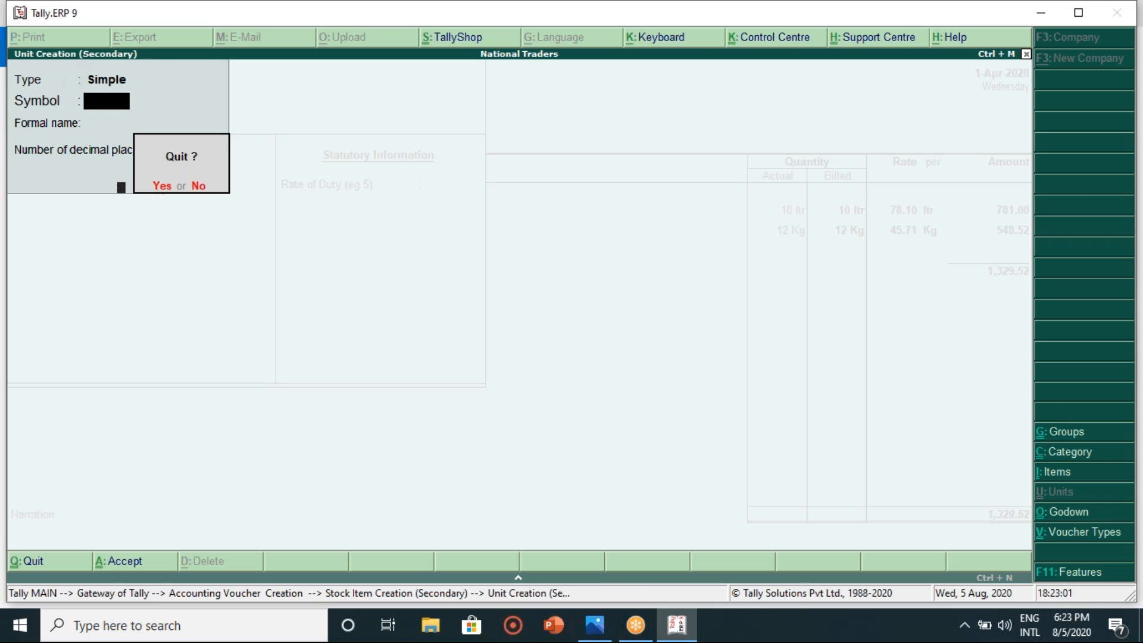
{"action": "key", "text": "y"}
- Set the Liefbuoy Soap unit to pc's and accept a zero rate of duty
{"action": "key", "text": "BackSpace"}
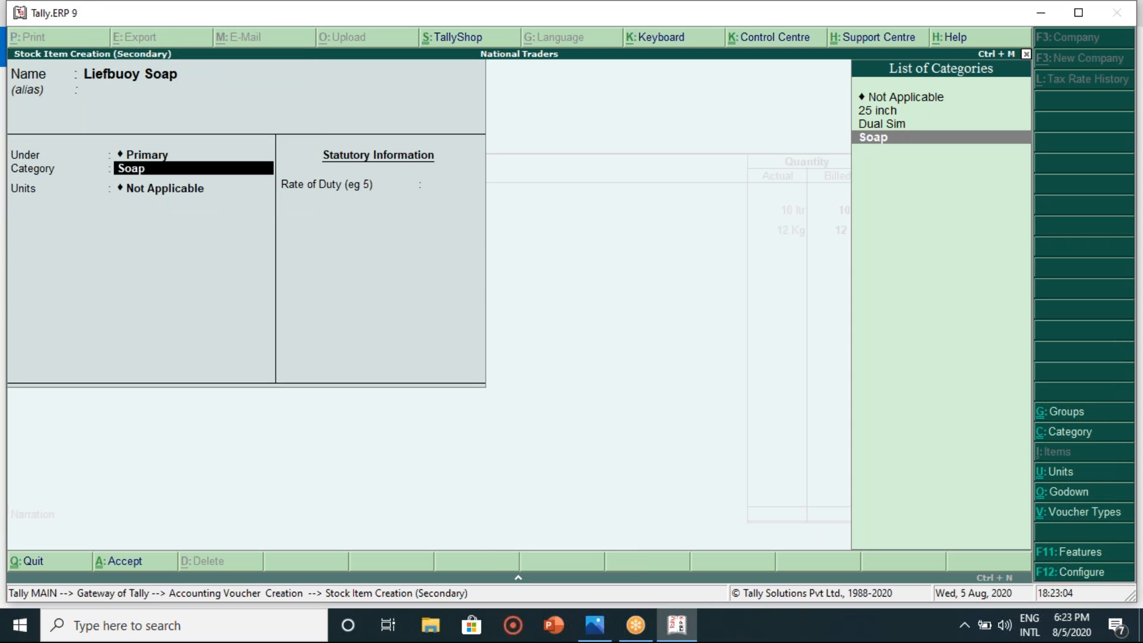
{"action": "key", "text": "Return"}
{"action": "key", "text": "Down"}
{"action": "key", "text": "Down"}
{"action": "key", "text": "Down"}
{"action": "key", "text": "Down"}
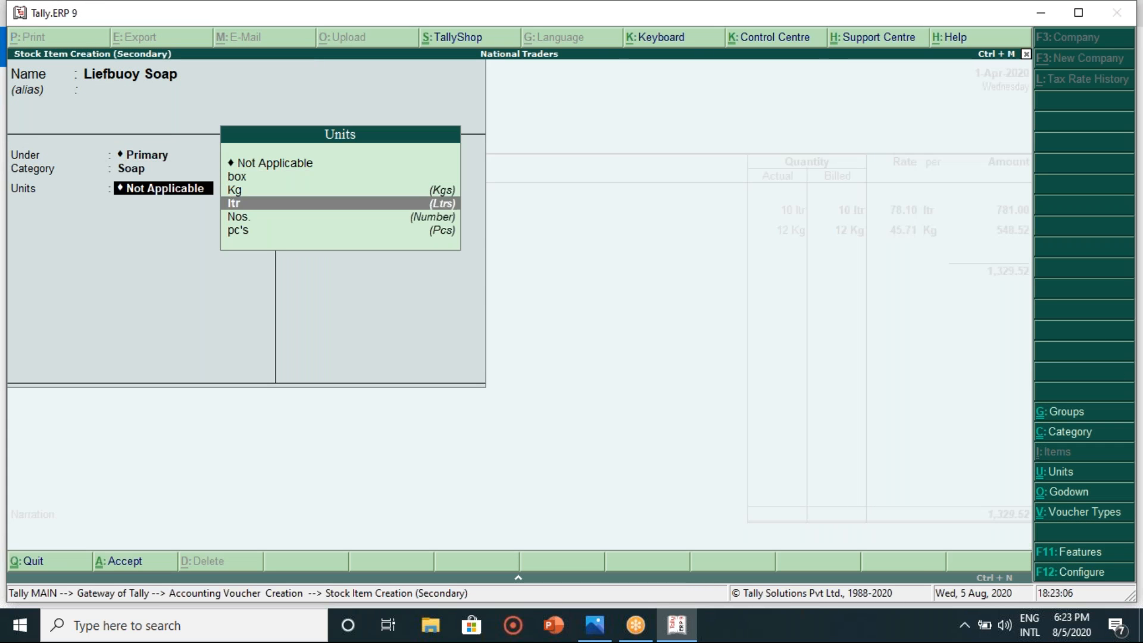
{"action": "key", "text": "Down"}
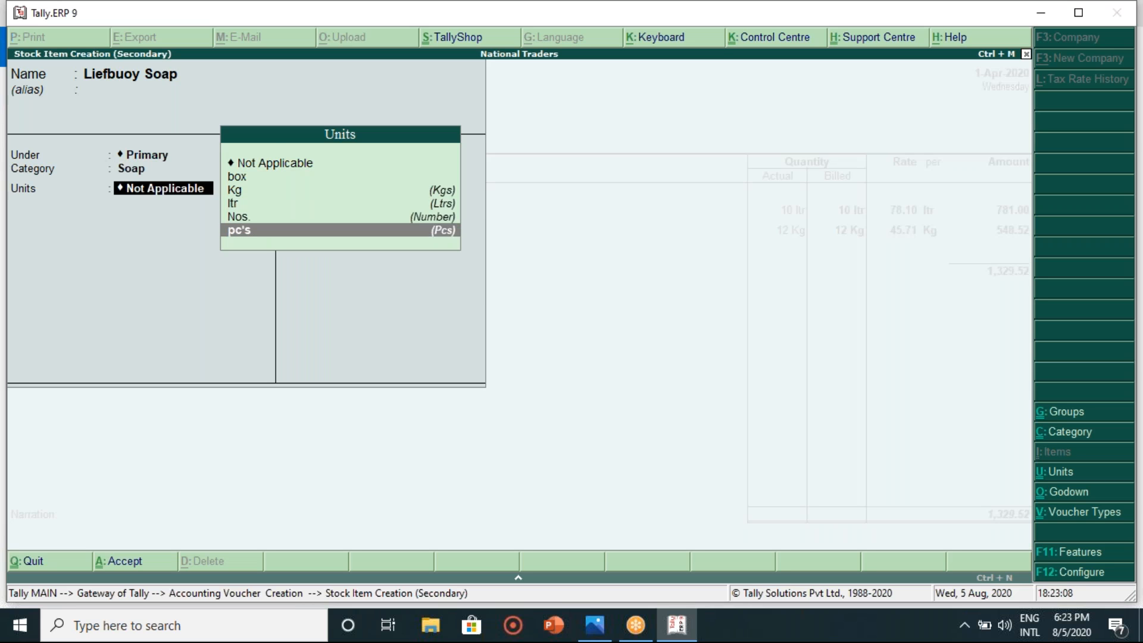
{"action": "key", "text": "Return"}
{"action": "key", "text": "Return"}
- Save Liefbuoy Soap and, after checking the bill, enter a quantity of 12 pc's
{"action": "key", "text": "Return"}
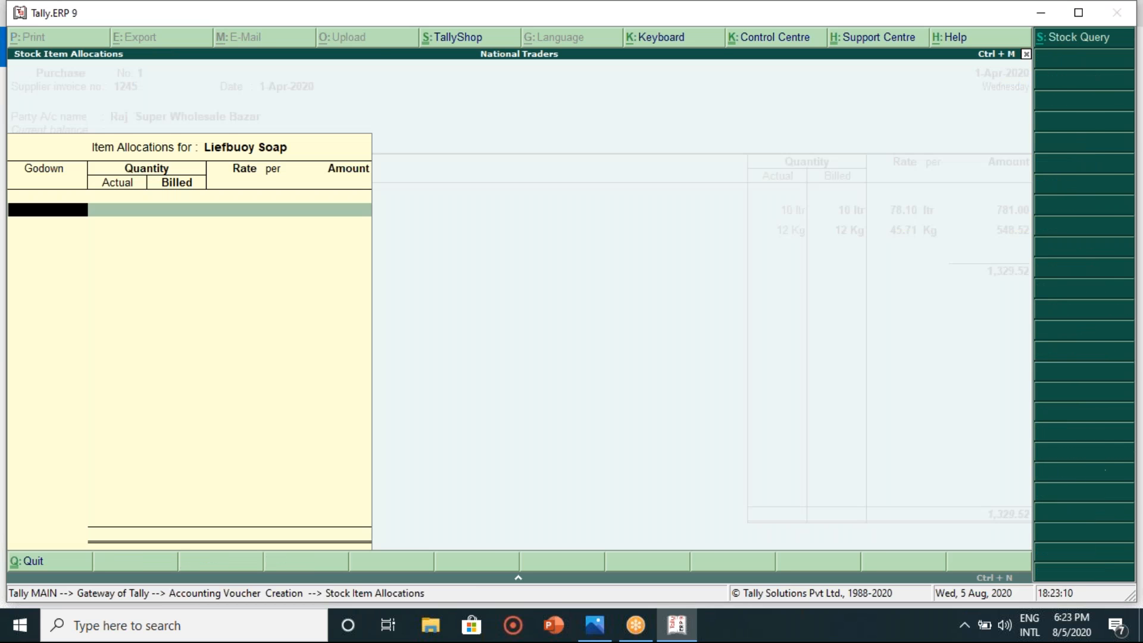
{"action": "key", "text": "Return"}
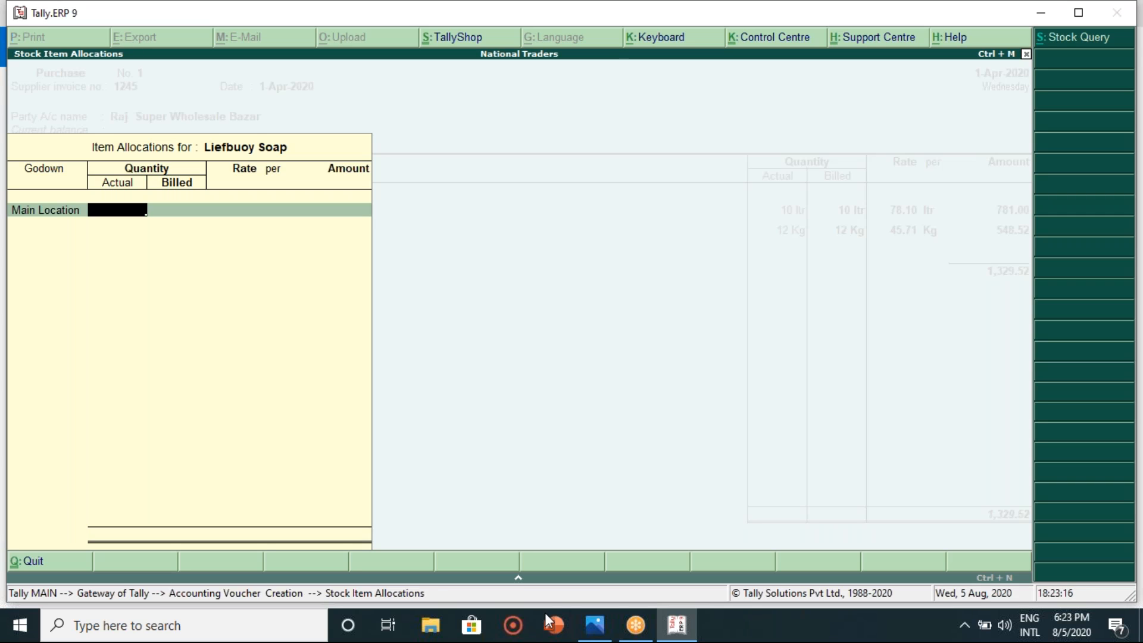
{"action": "mouse_move", "coordinate": [686, 629]}
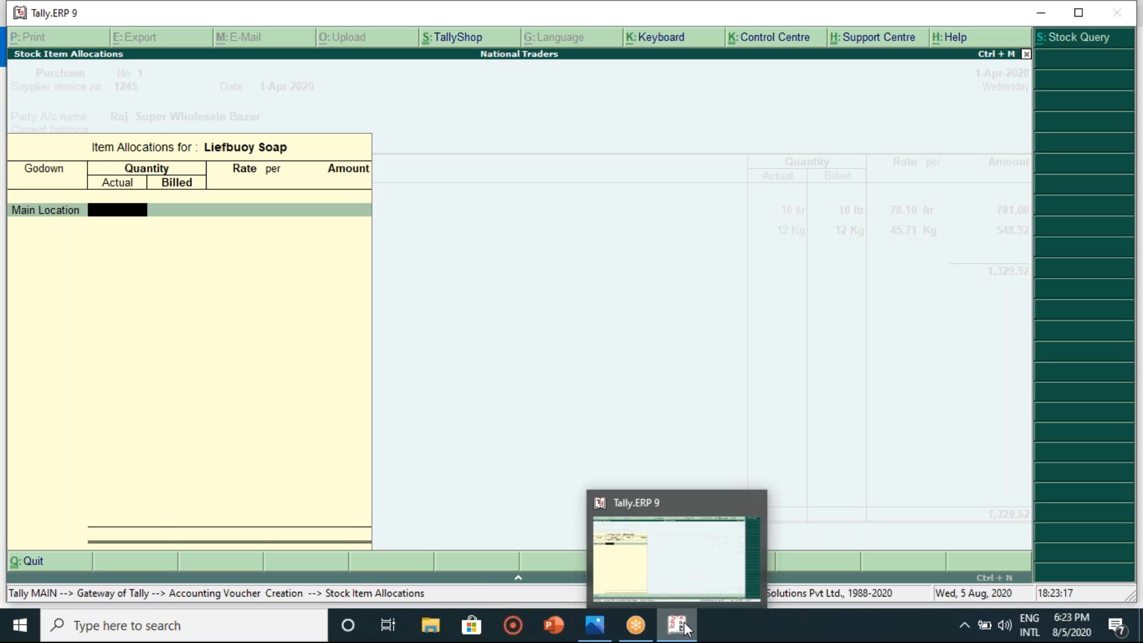
{"action": "left_click", "coordinate": [685, 626]}
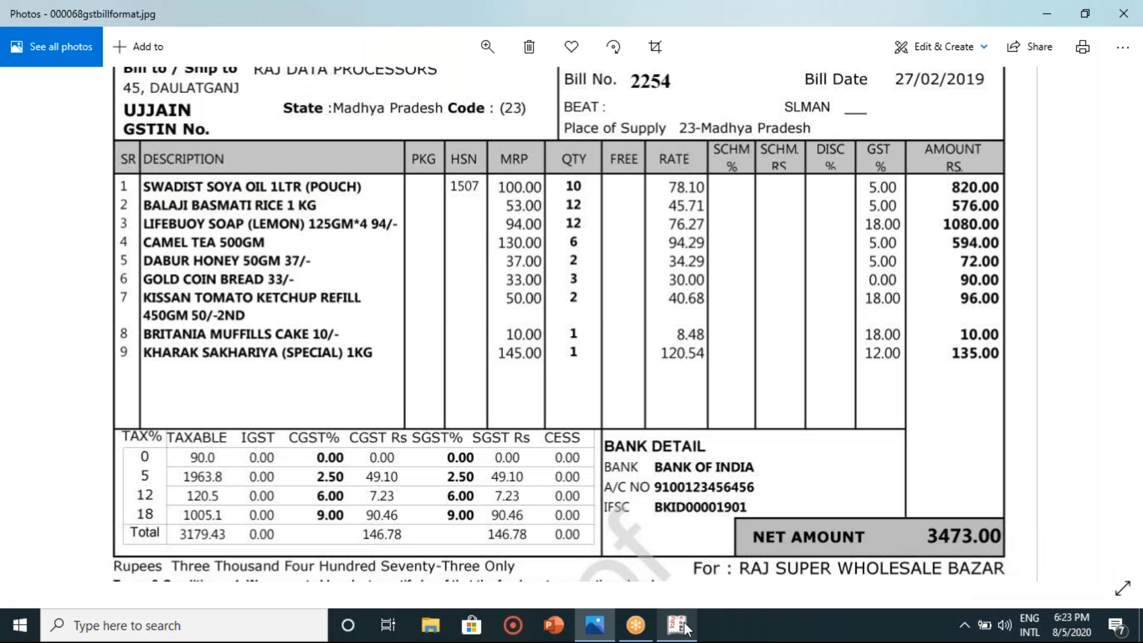
{"action": "left_click", "coordinate": [685, 626]}
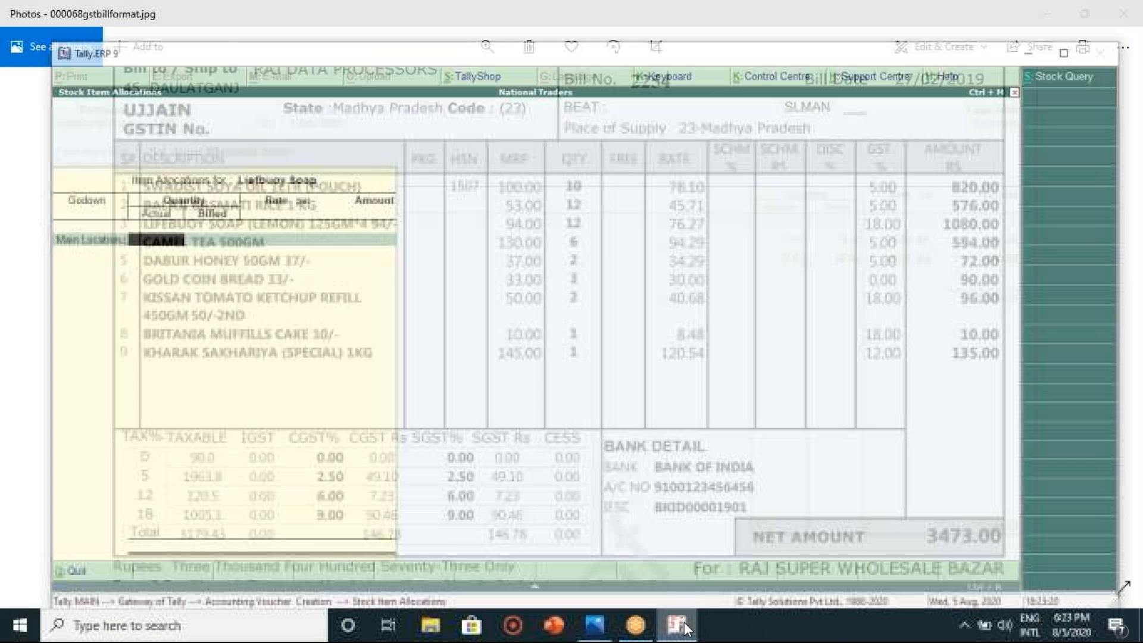
{"action": "type", "text": "12 pc's"}
{"action": "key", "text": "Return"}
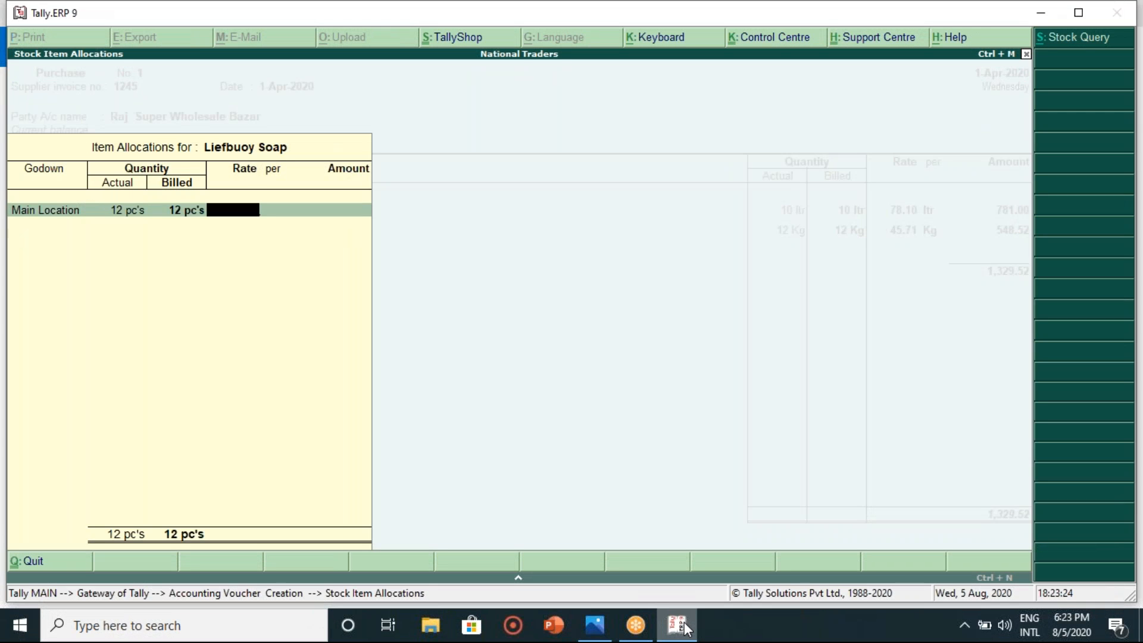
- Enter the soap rate 76.27 per pc, giving an amount of 915.24
{"action": "left_click", "coordinate": [686, 626]}
{"action": "left_click", "coordinate": [686, 626]}
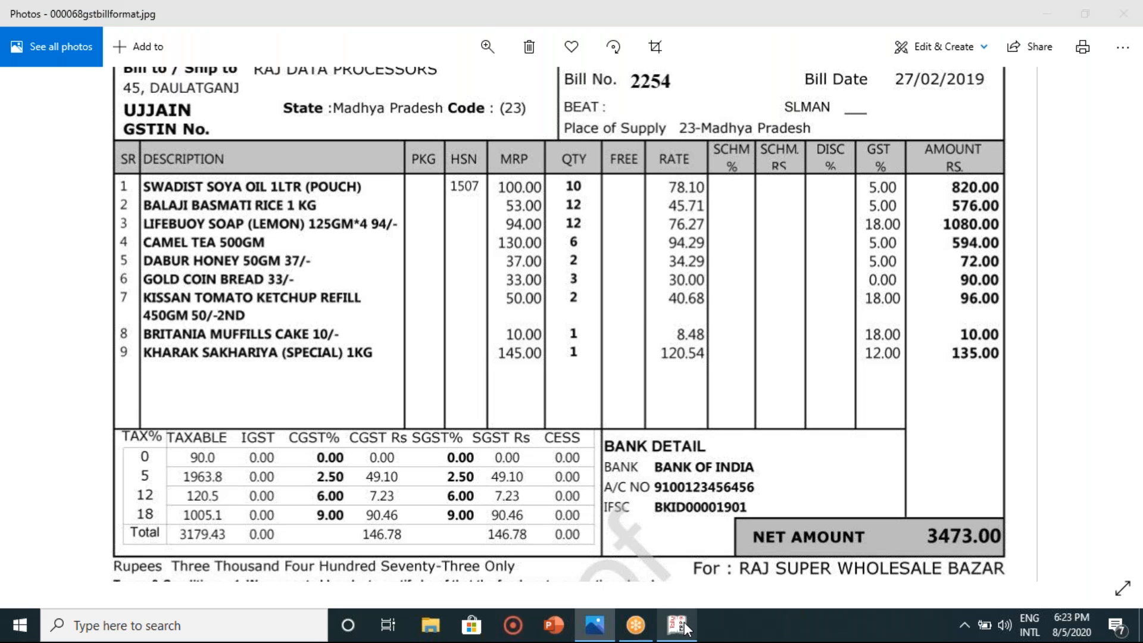
{"action": "type", "text": "76.27"}
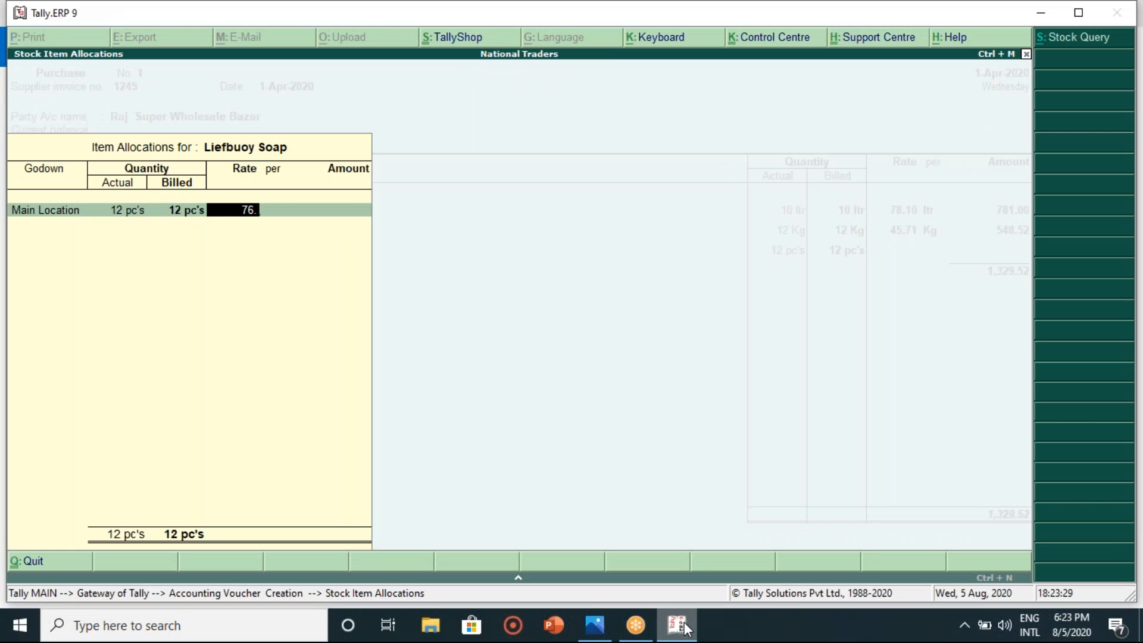
{"action": "key", "text": "Return"}
{"action": "key", "text": "Return"}
{"action": "key", "text": "Return"}
{"action": "key", "text": "Return"}
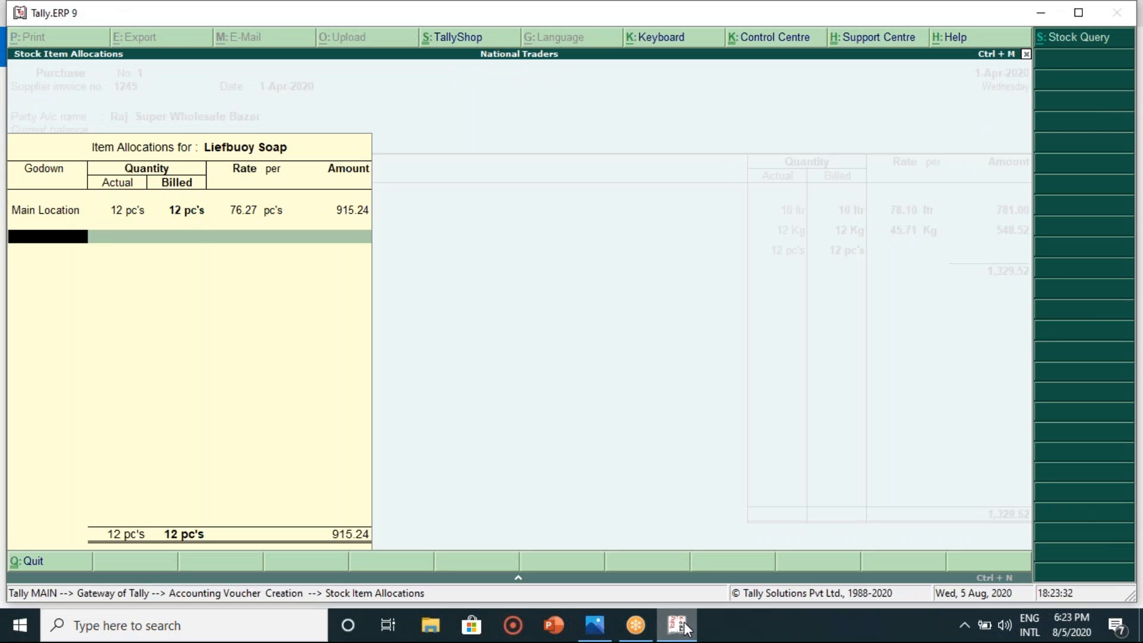
{"action": "key", "text": "Return"}
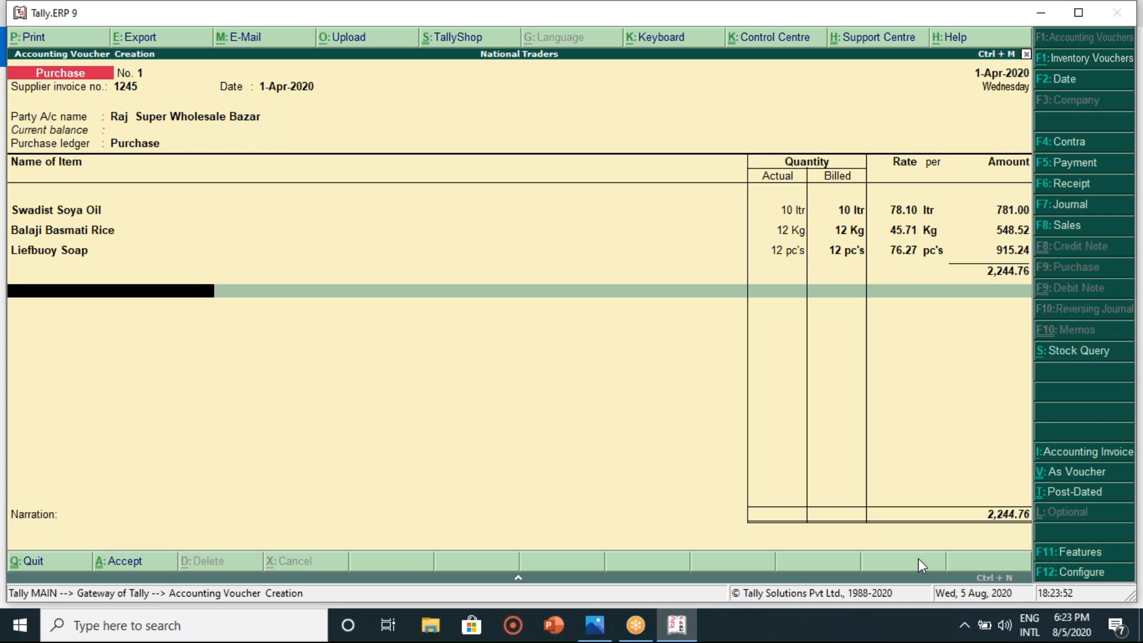
- End the item list, skip the narration and accept Purchase voucher No. 1 totalling 2,244.76
{"action": "key", "text": "Return"}
{"action": "key", "text": "Return"}
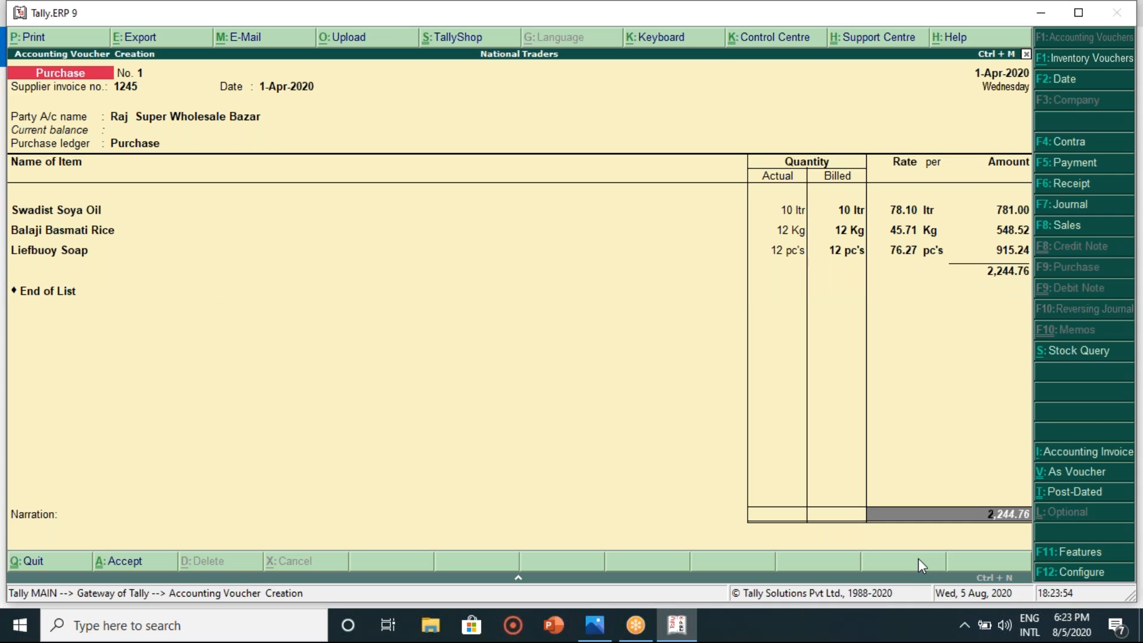
{"action": "key", "text": "Return"}
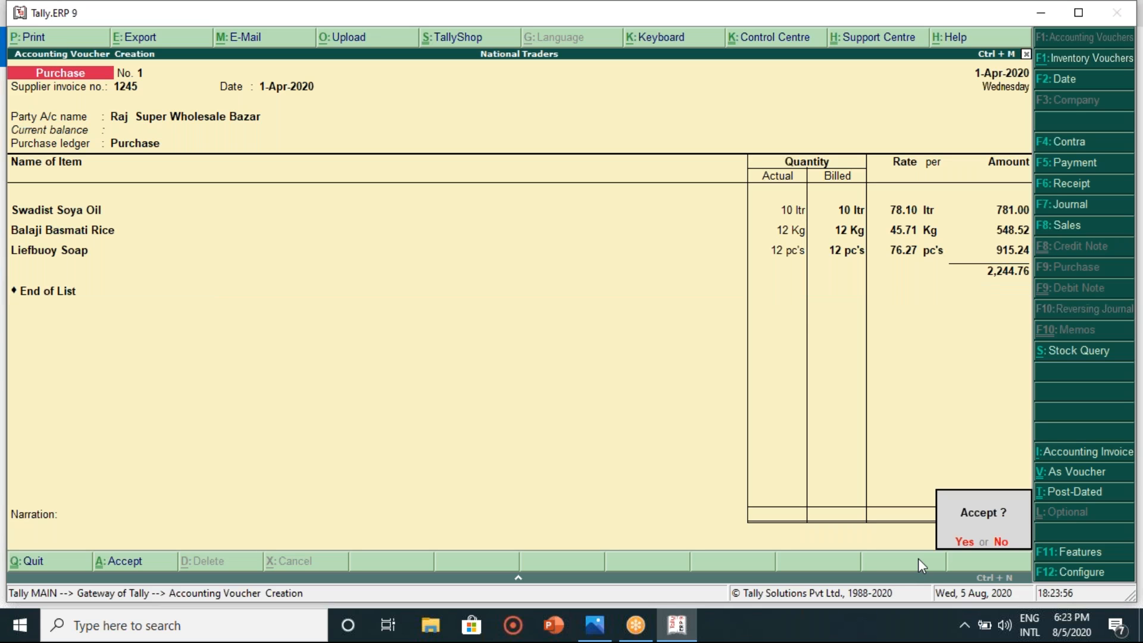
{"action": "key", "text": "Return"}
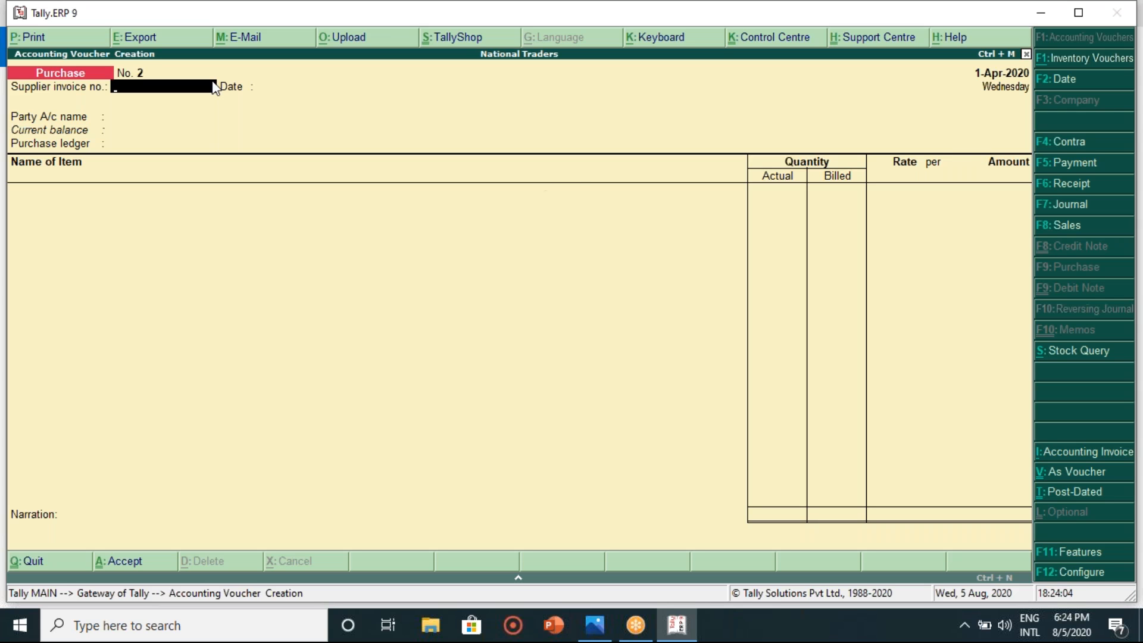
- Print blank Purchase voucher No. 2 with the preview switched off
{"action": "left_click", "coordinate": [77, 37]}
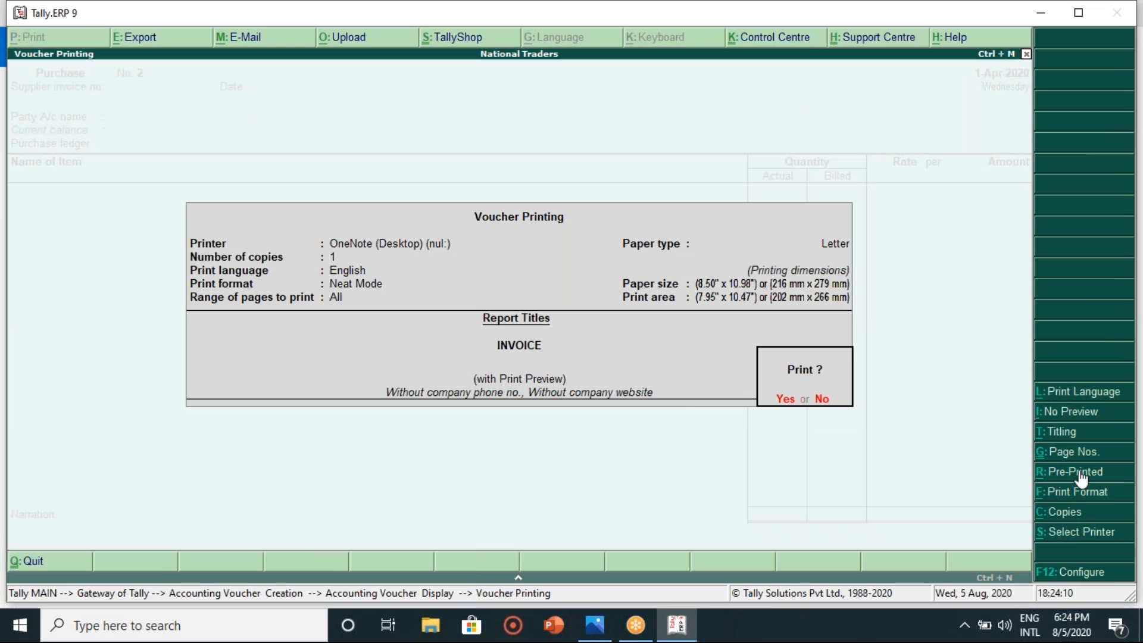
{"action": "left_click", "coordinate": [1058, 416]}
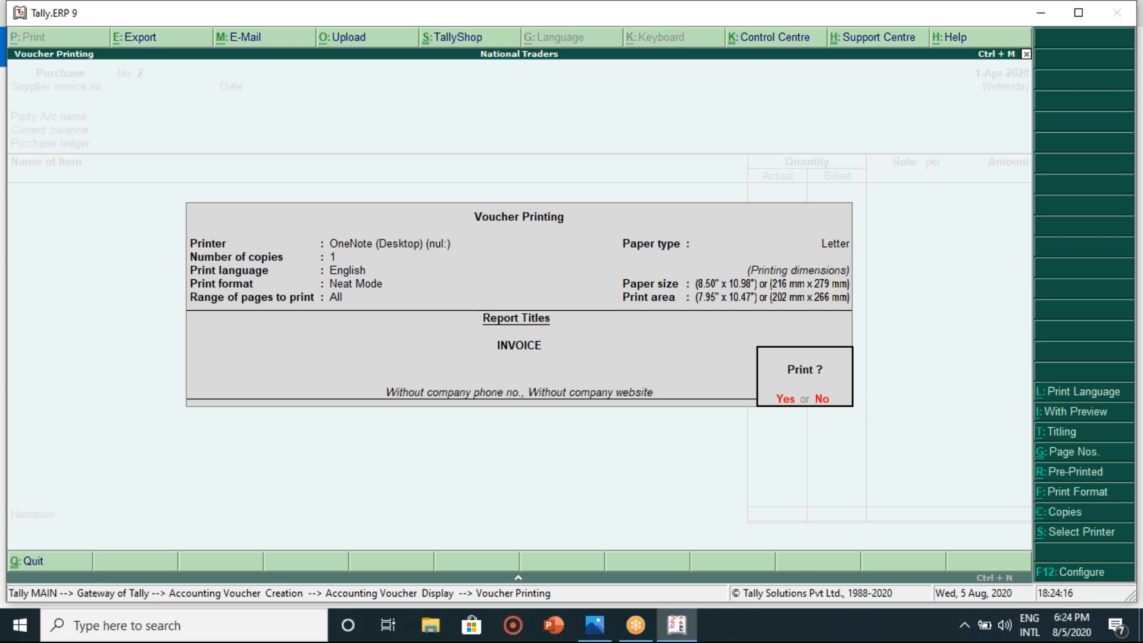
{"action": "left_click", "coordinate": [779, 400]}
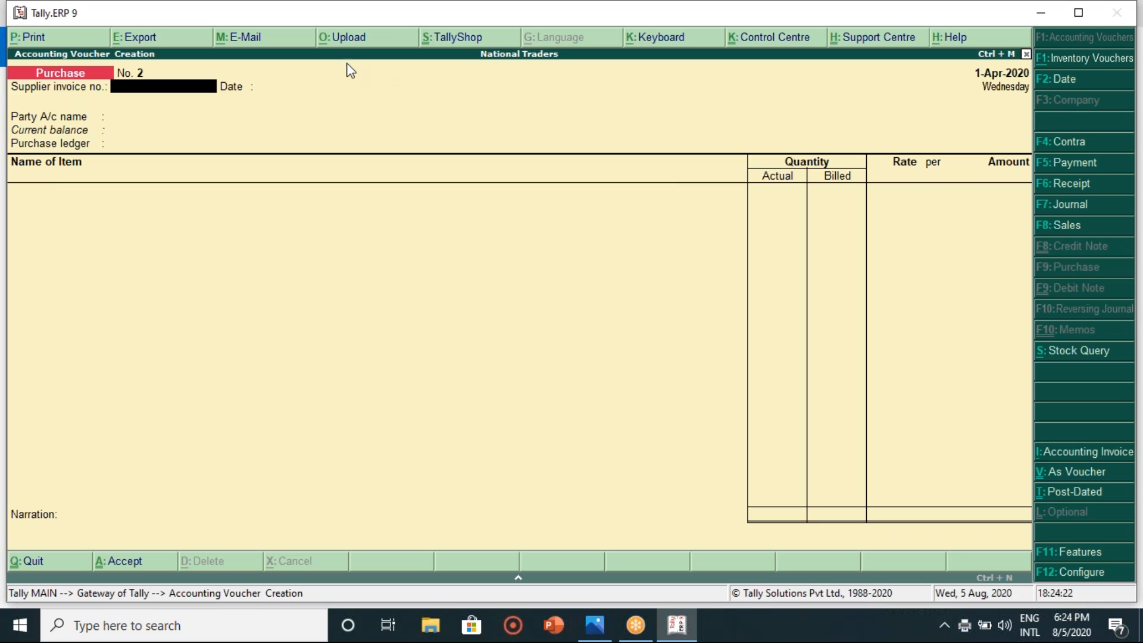
- Print the voucher again with preview on, zoom into the invoice, then close it
{"action": "left_click", "coordinate": [68, 37]}
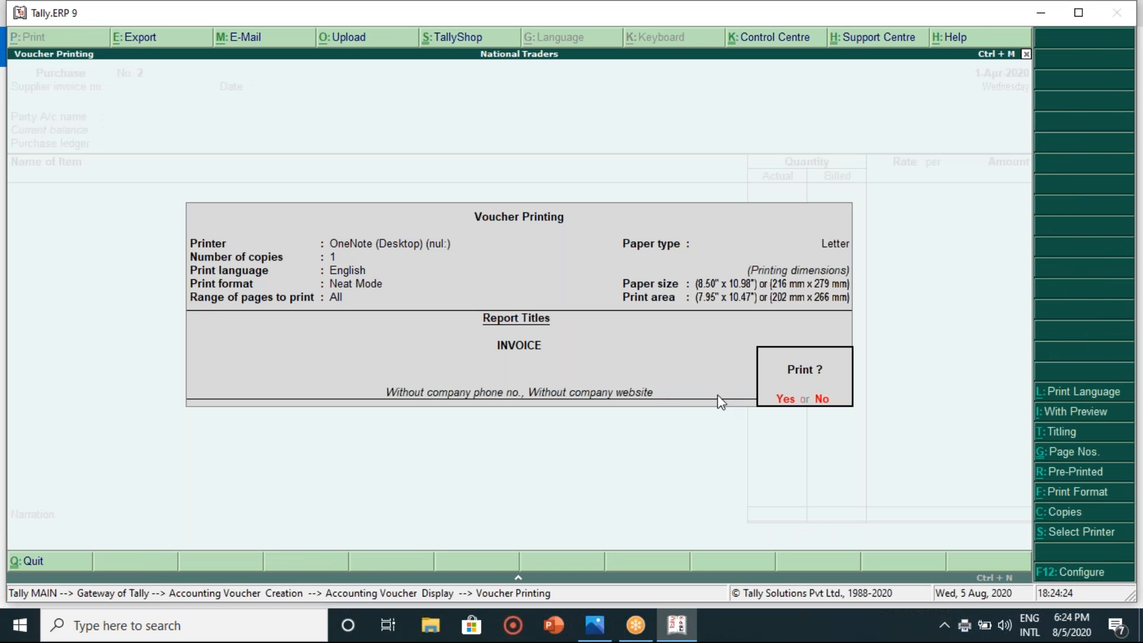
{"action": "left_click", "coordinate": [1049, 413]}
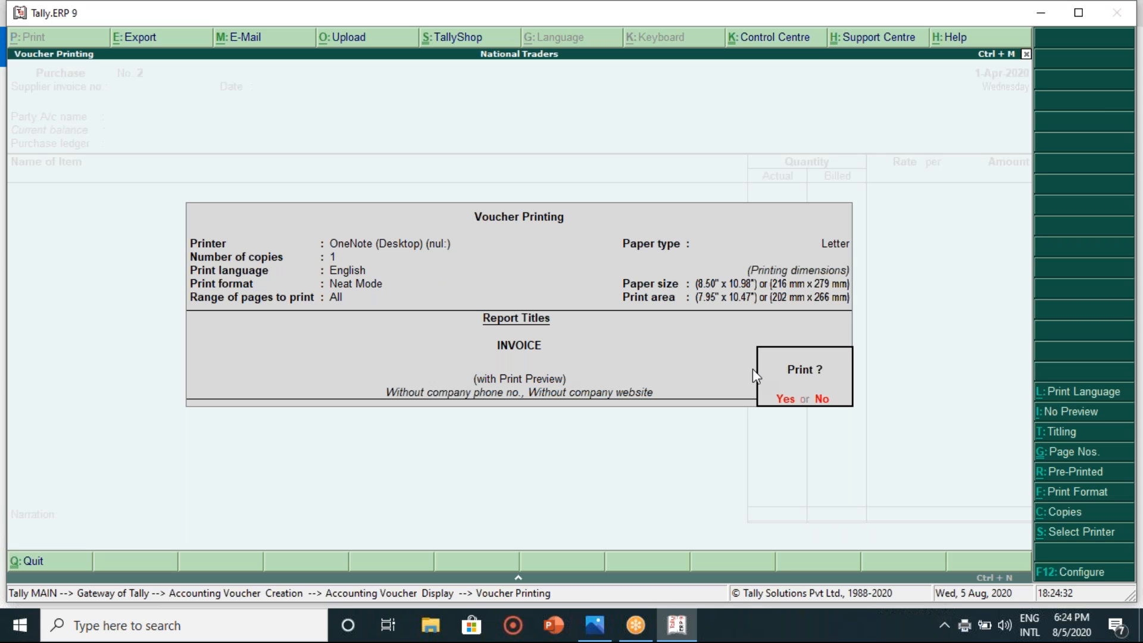
{"action": "left_click", "coordinate": [785, 398]}
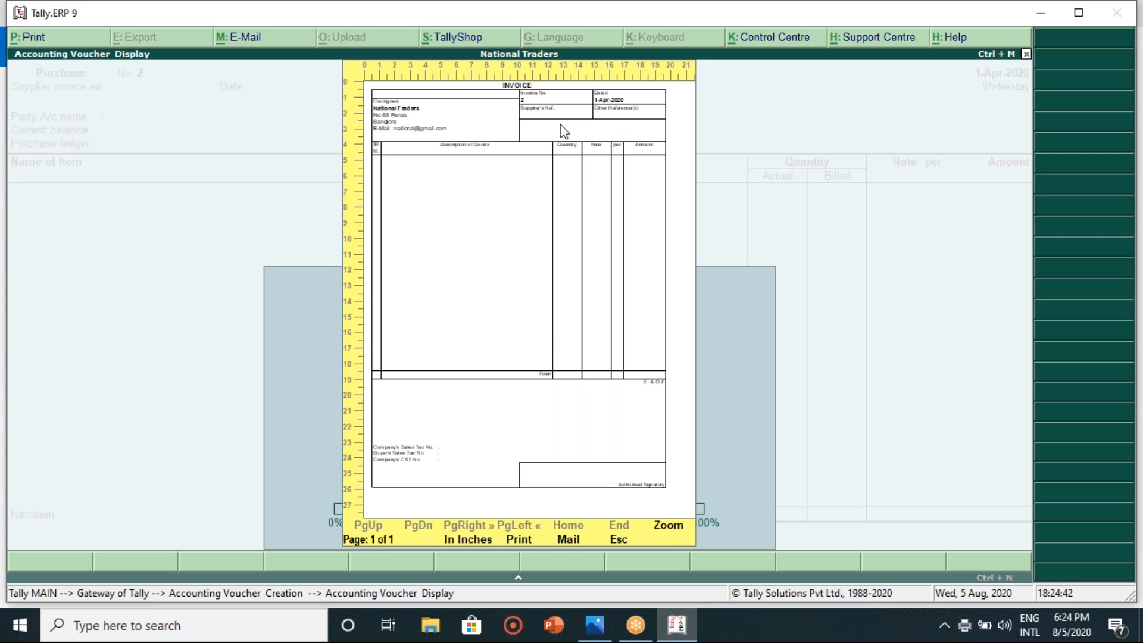
{"action": "left_click", "coordinate": [670, 526]}
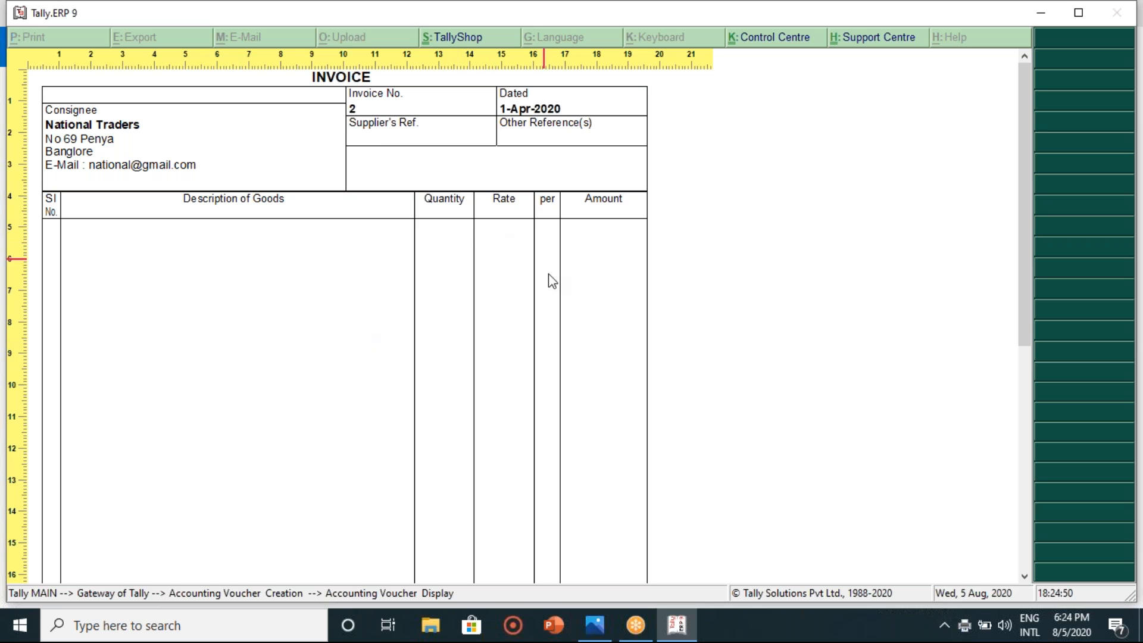
{"action": "key", "text": "Escape"}
- Quit voucher creation and browse the Display menu's inventory reports
{"action": "key", "text": "Escape"}
{"action": "key", "text": "Escape"}
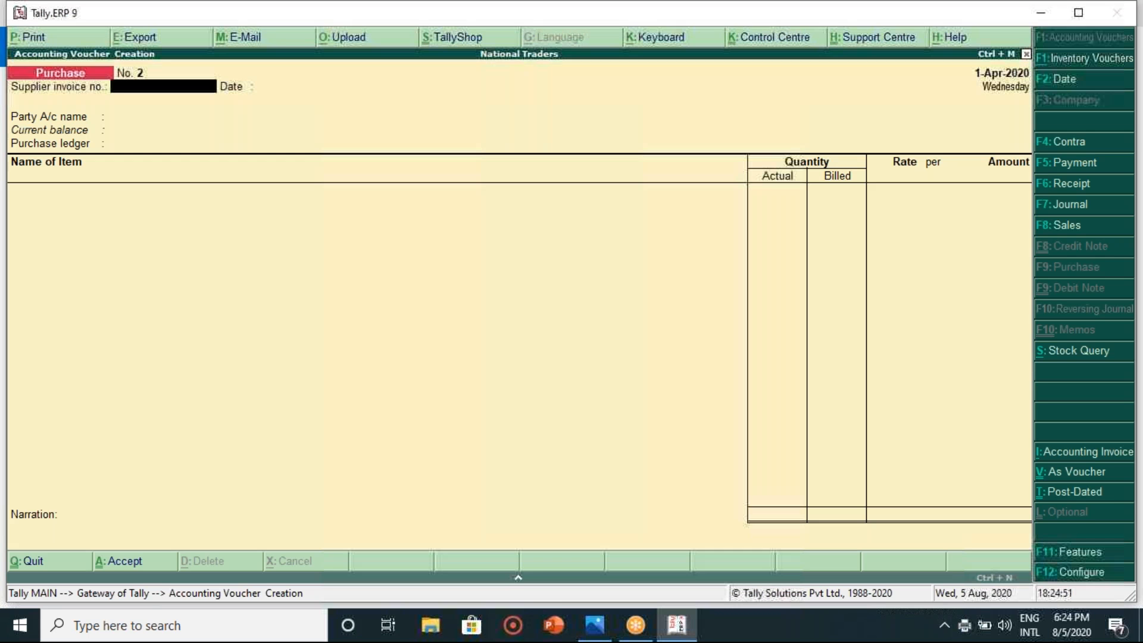
{"action": "key", "text": "Escape"}
{"action": "key", "text": "y"}
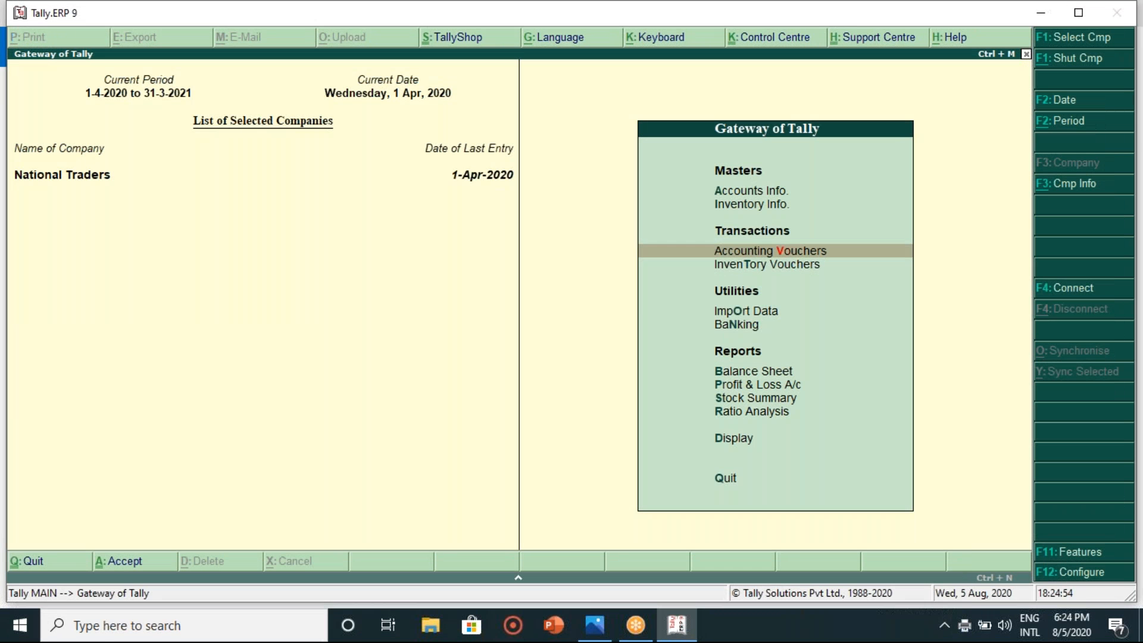
{"action": "key", "text": "Down"}
{"action": "key", "text": "Down"}
{"action": "key", "text": "Down"}
{"action": "key", "text": "Down"}
{"action": "key", "text": "Down"}
{"action": "key", "text": "Down"}
{"action": "key", "text": "Down"}
{"action": "key", "text": "Down"}
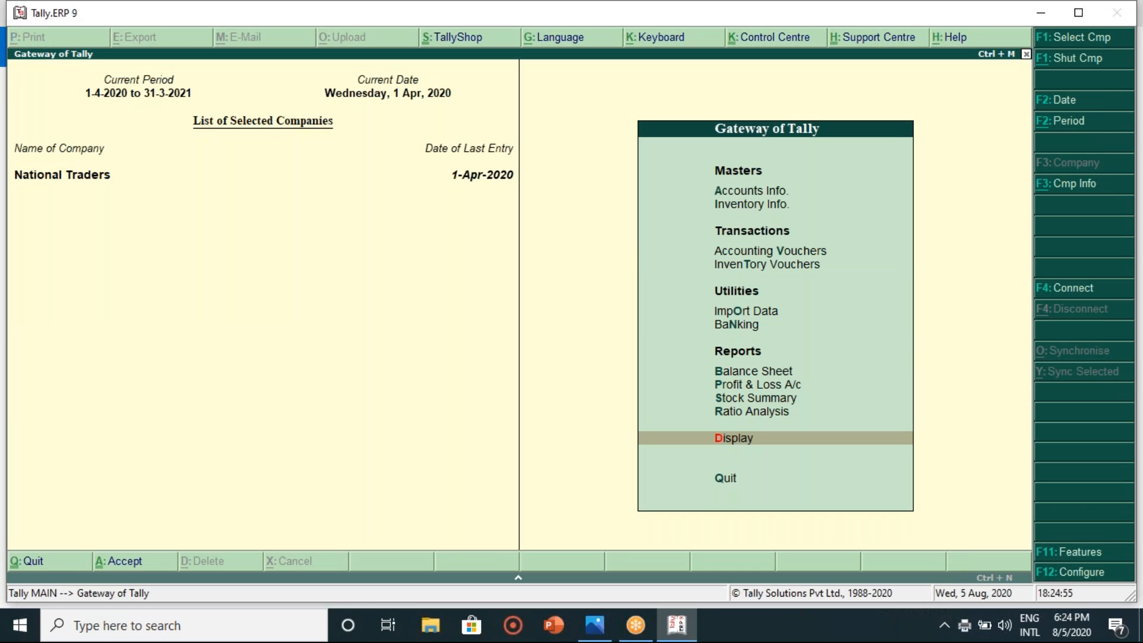
{"action": "key", "text": "Return"}
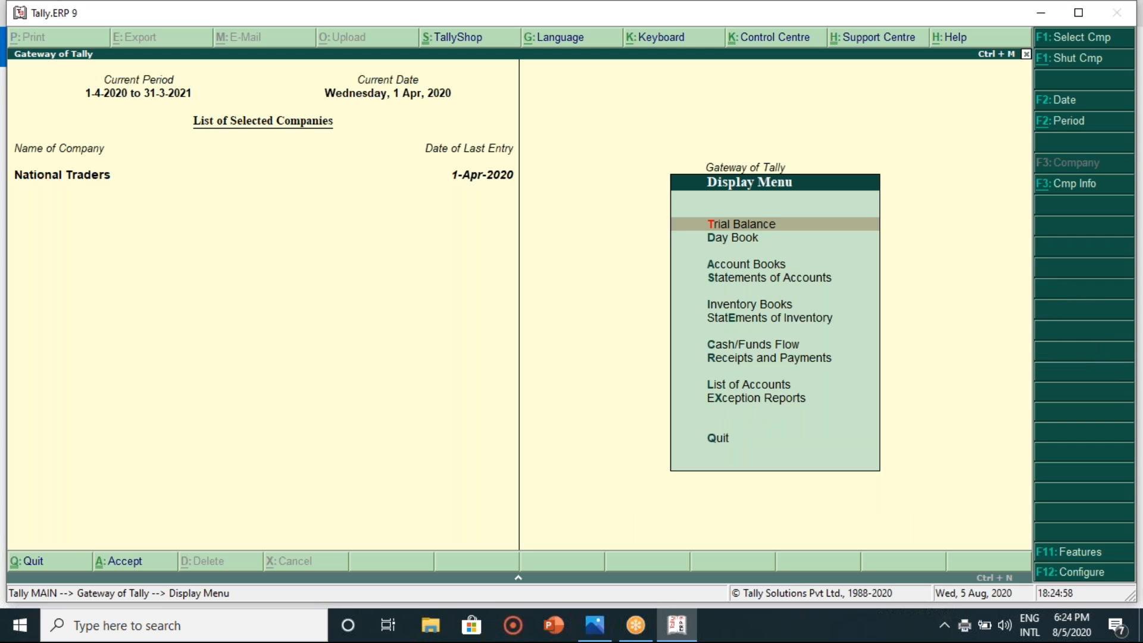
{"action": "key", "text": "Down"}
{"action": "key", "text": "Down"}
{"action": "key", "text": "Down"}
{"action": "key", "text": "Down"}
{"action": "key", "text": "Return"}
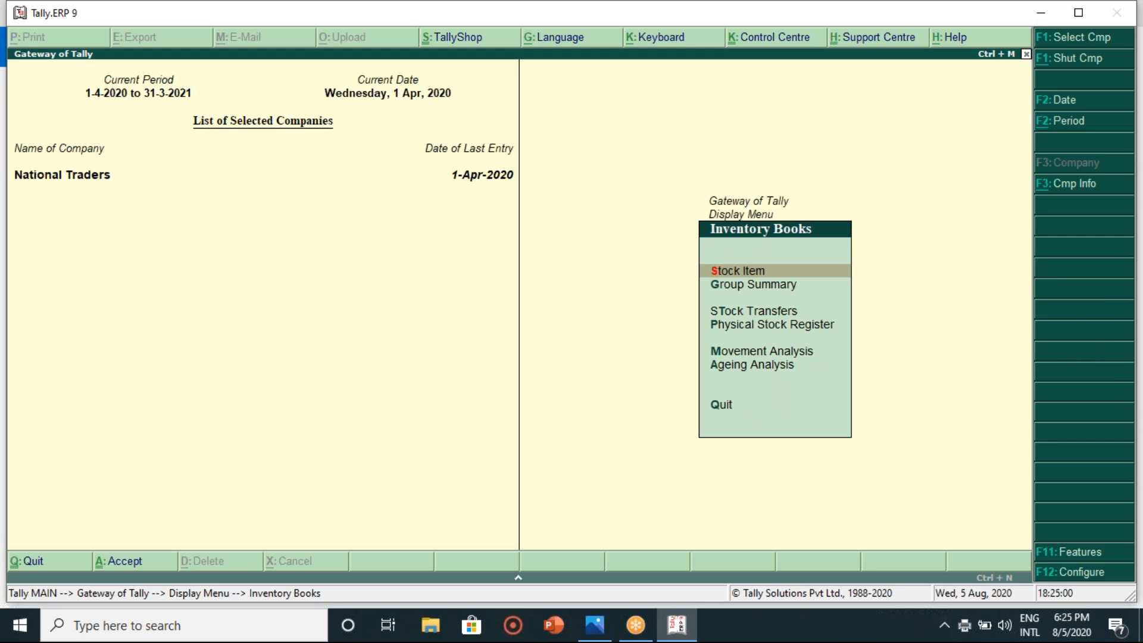
{"action": "key", "text": "Return"}
{"action": "key", "text": "Escape"}
{"action": "key", "text": "Escape"}
- Open the Day Book and select the Raj Super Wholesale Bazar purchase for alteration
{"action": "key", "text": "Up"}
{"action": "key", "text": "Up"}
{"action": "key", "text": "Up"}
{"action": "key", "text": "Return"}
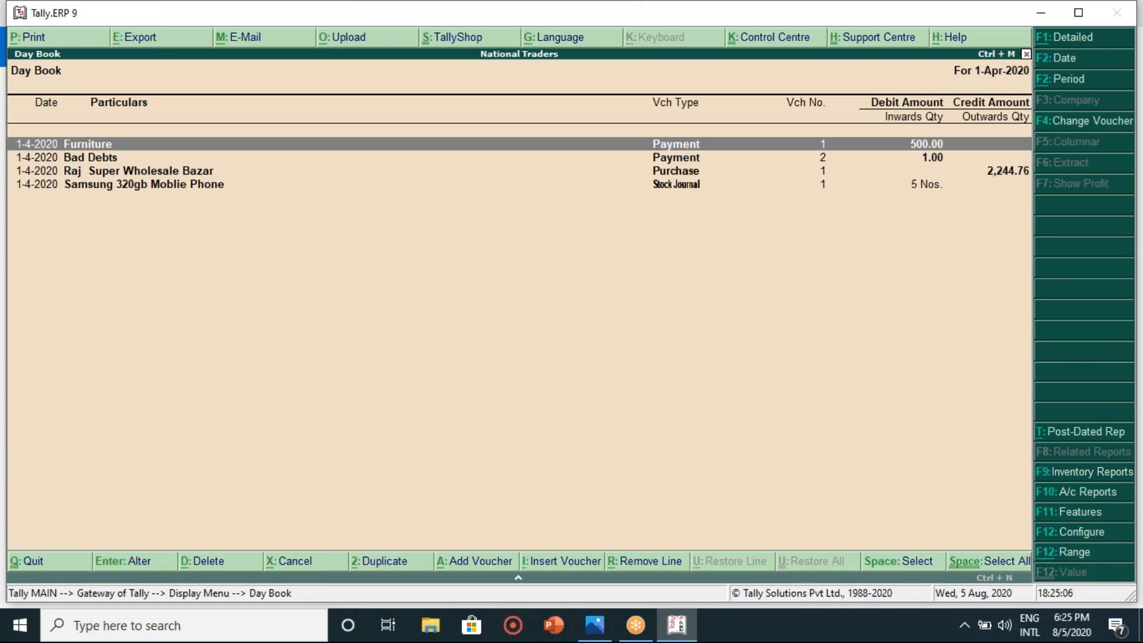
{"action": "key", "text": "Down"}
{"action": "key", "text": "Down"}
{"action": "key", "text": "Down"}
{"action": "key", "text": "Up"}
{"action": "key", "text": "Return"}
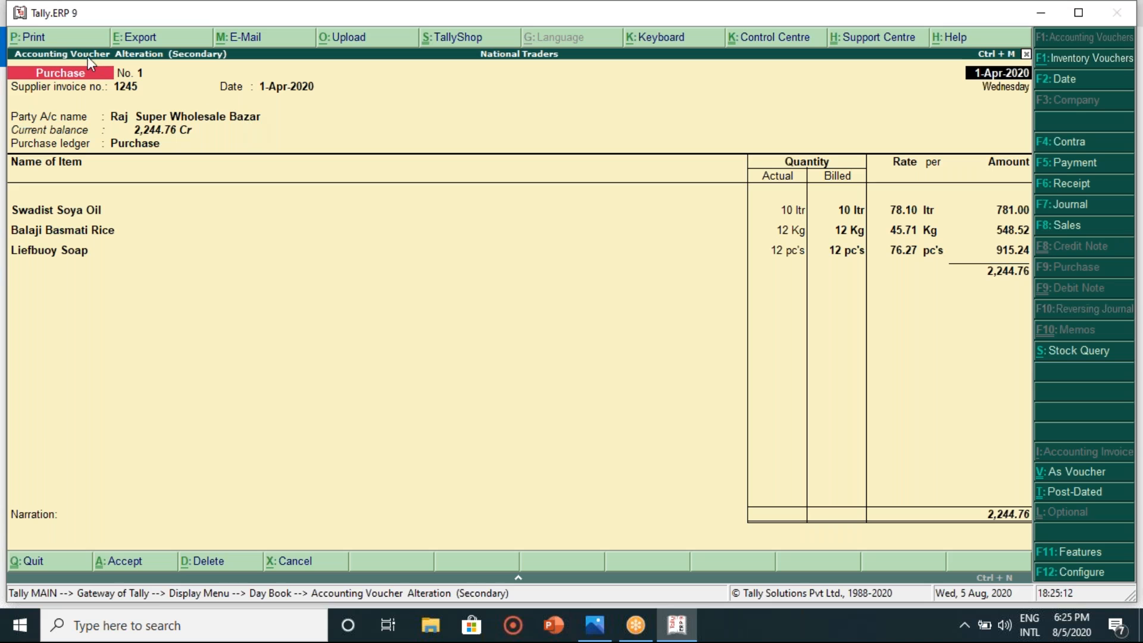
- Print-preview the Raj Super Wholesale Bazar purchase invoice and zoom in
{"action": "left_click", "coordinate": [57, 40]}
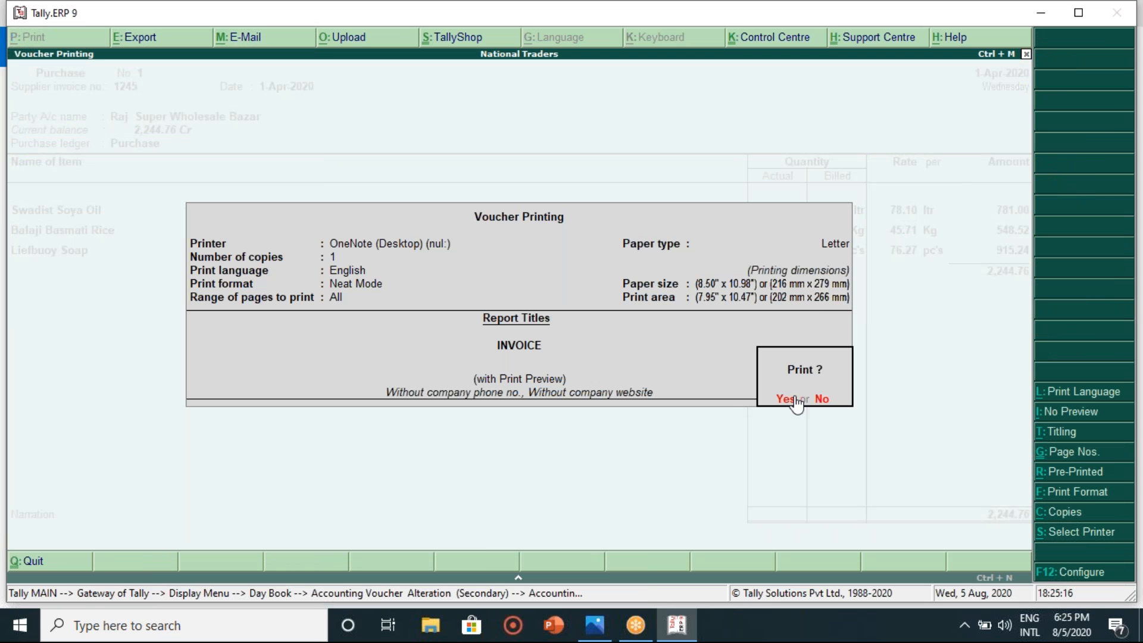
{"action": "left_click", "coordinate": [795, 400]}
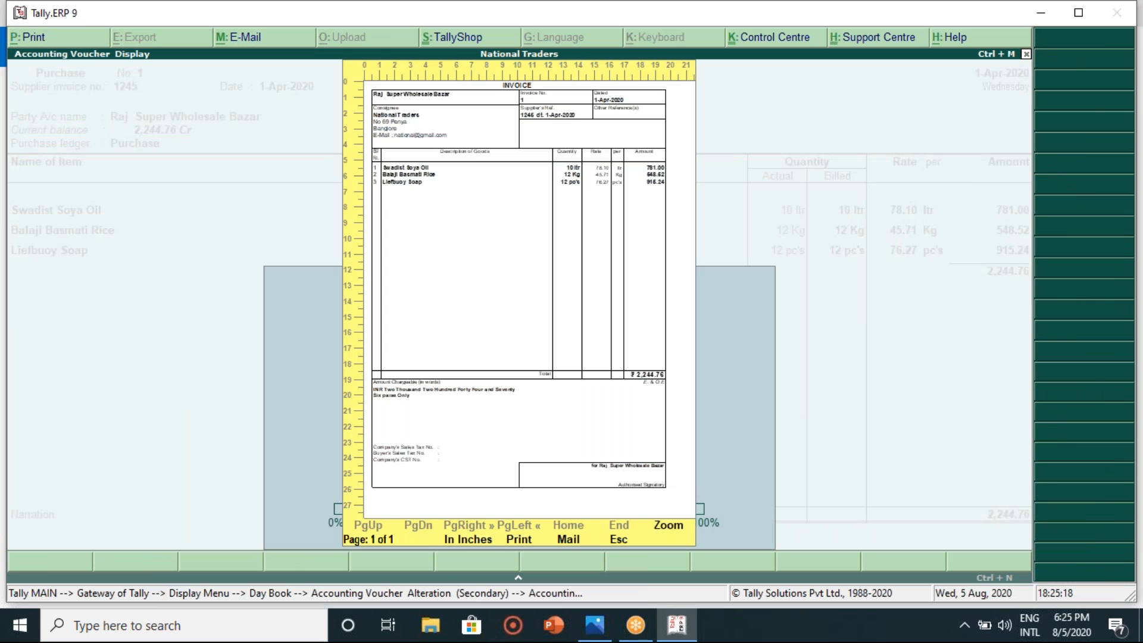
{"action": "left_click", "coordinate": [681, 526]}
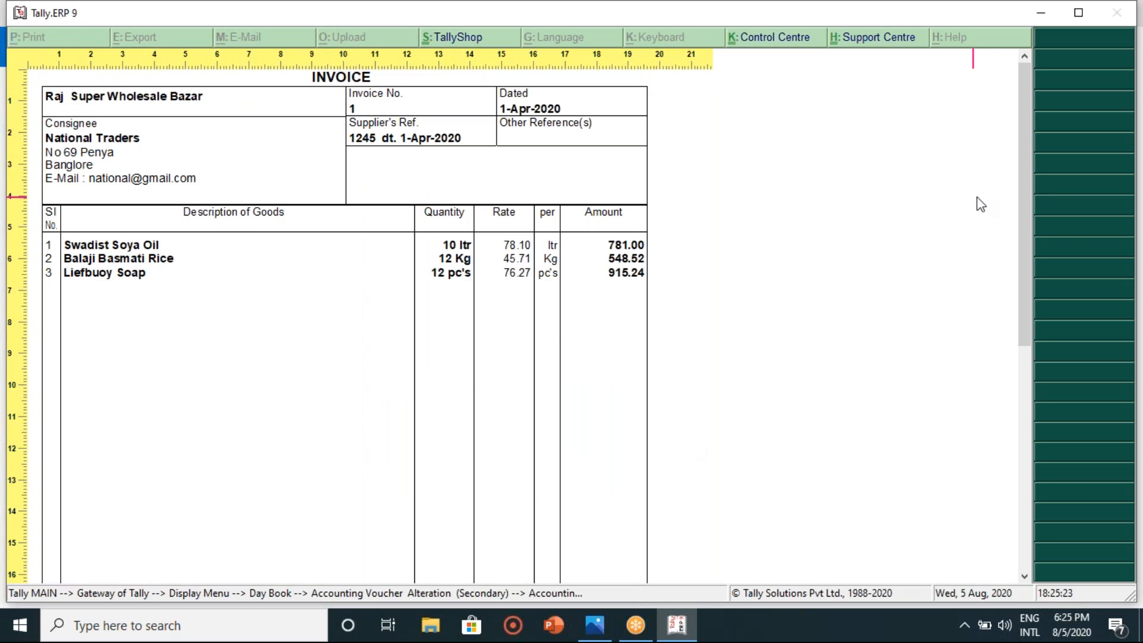
- Scroll through the invoice's three items and 2,244.76 total, then return to the whole-page preview
{"action": "left_click_drag", "start_coordinate": [1023, 218], "coordinate": [1049, 377]}
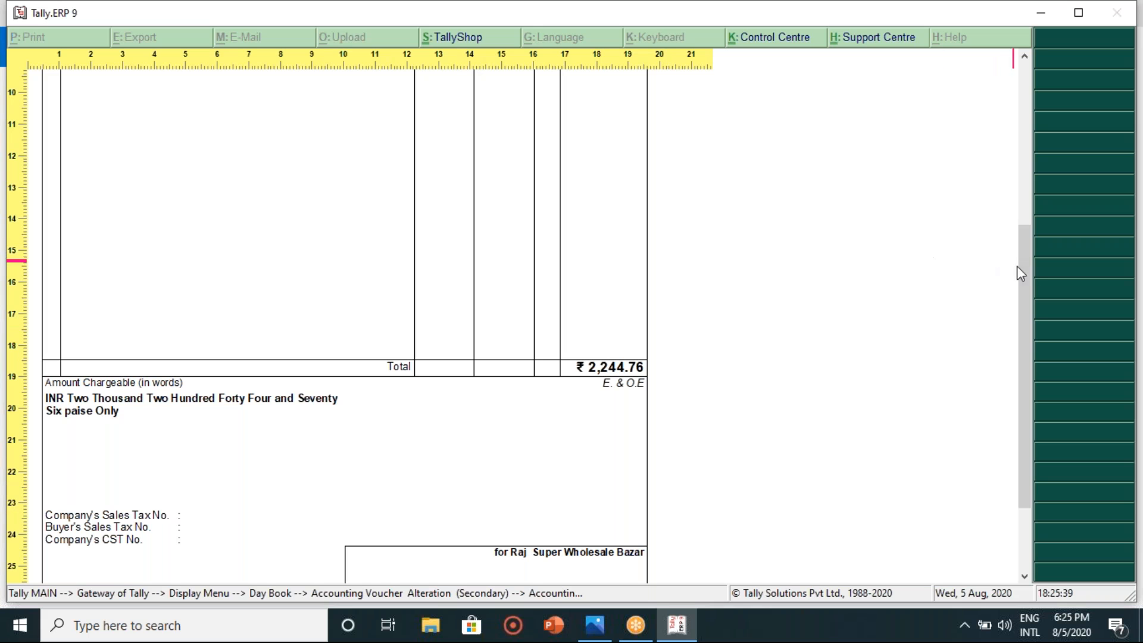
{"action": "left_click_drag", "start_coordinate": [1031, 280], "coordinate": [1031, 323]}
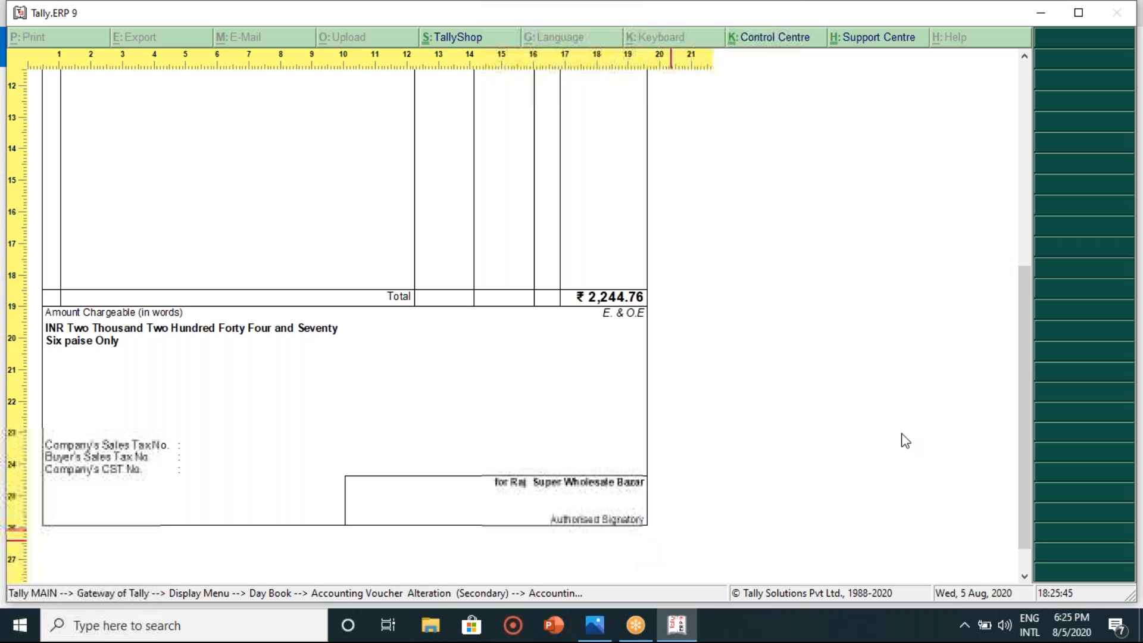
{"action": "left_click_drag", "start_coordinate": [1028, 432], "coordinate": [988, 230]}
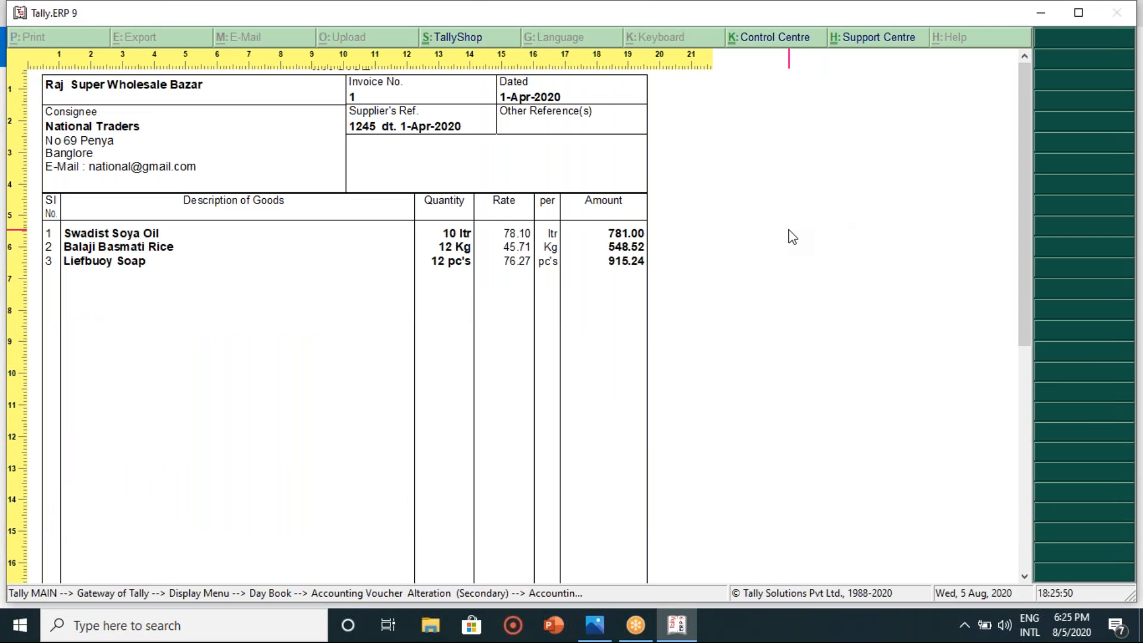
{"action": "key", "text": "alt+z"}
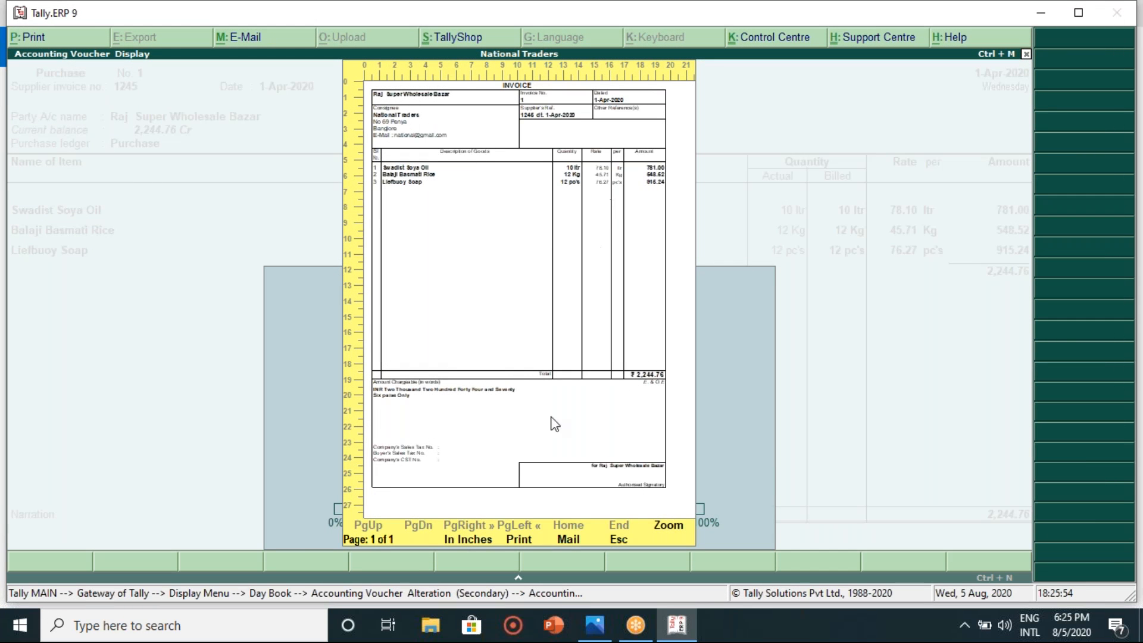
{"action": "left_click", "coordinate": [566, 539]}
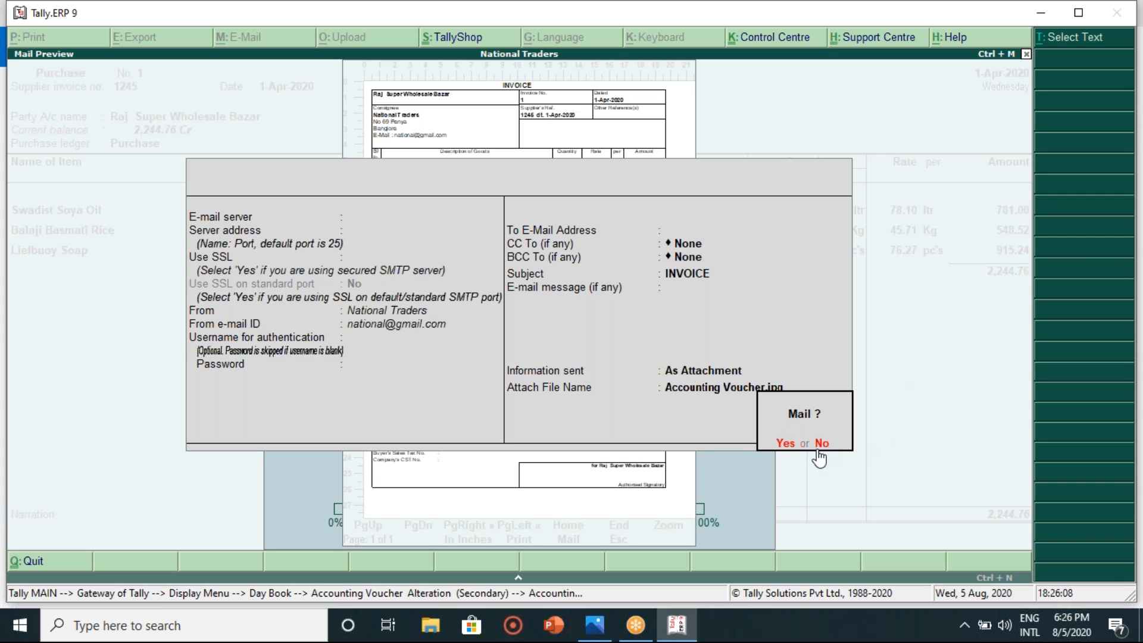
- Dismiss the mail prompt, cancel the e-mail setup and close the invoice preview
{"action": "key", "text": "Return"}
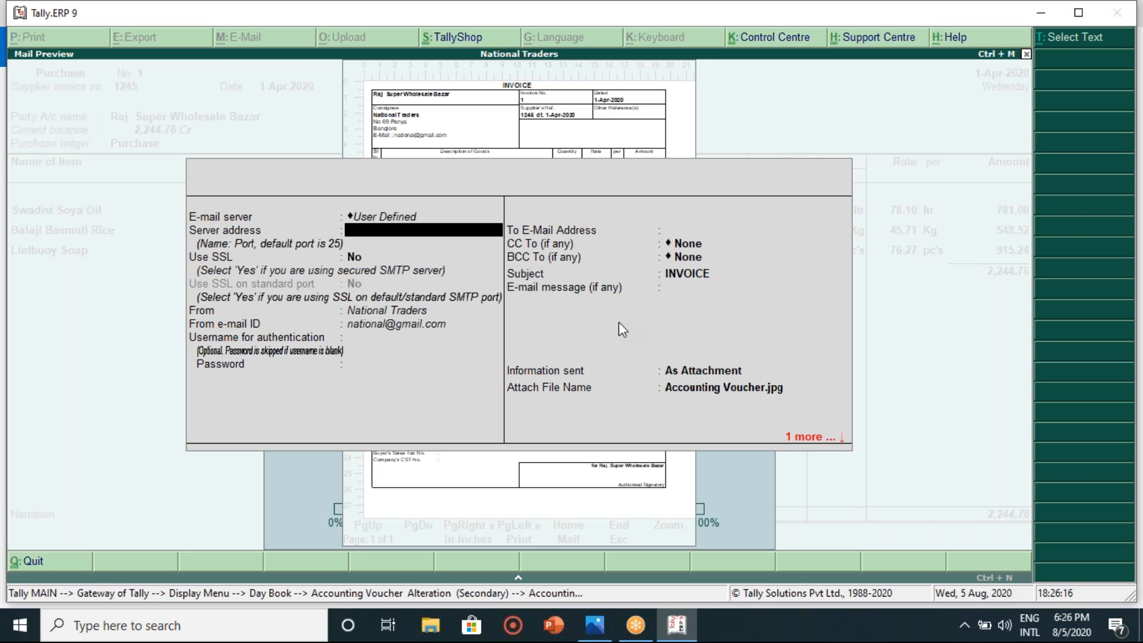
{"action": "left_click", "coordinate": [790, 439]}
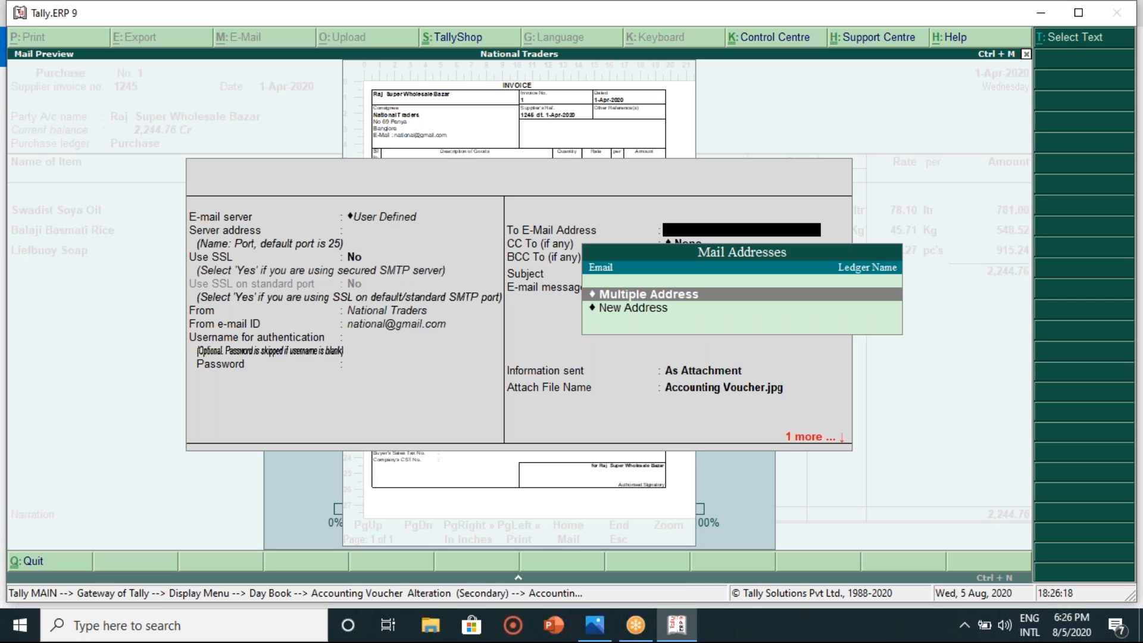
{"action": "key", "text": "Escape"}
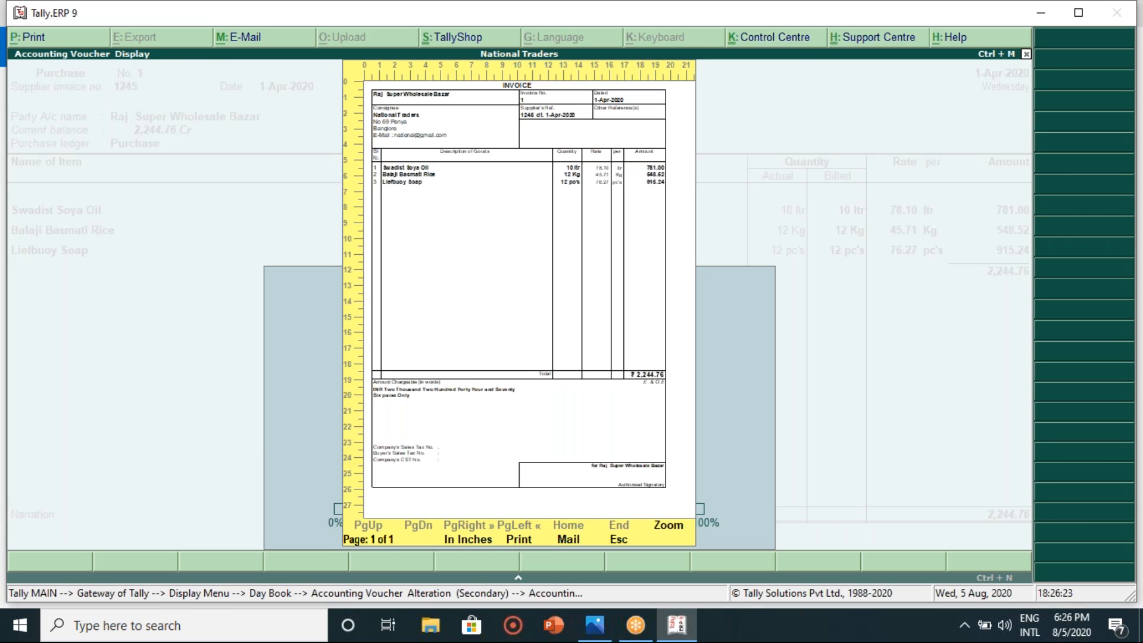
{"action": "key", "text": "Escape"}
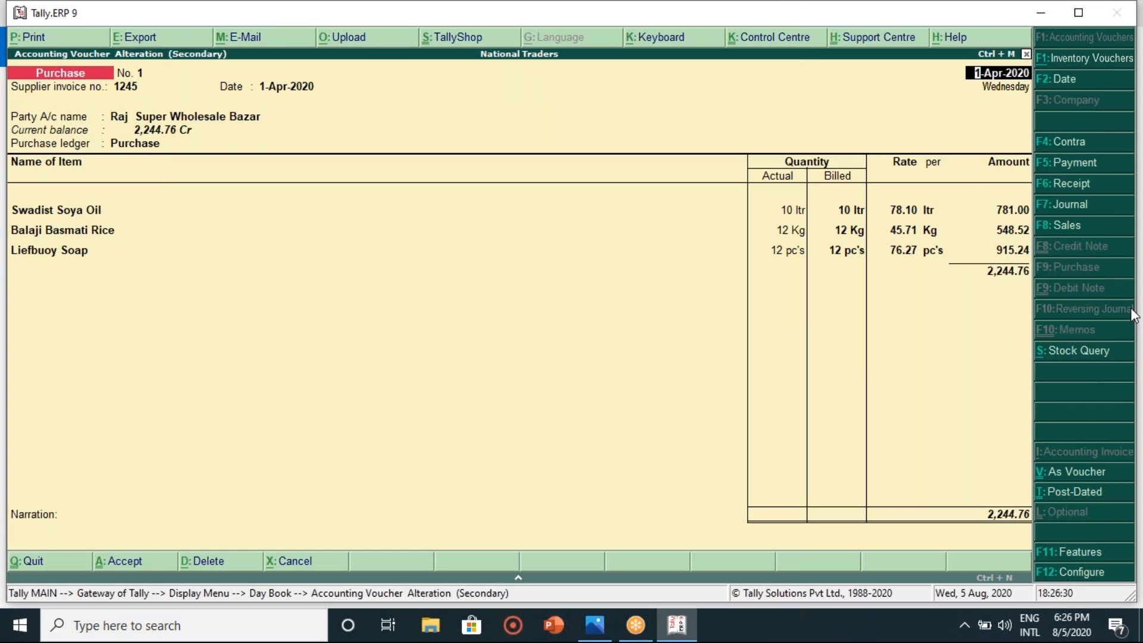
- Quit the voucher alteration and start a new Sales voucher from Accounting Vouchers
{"action": "key", "text": "F8"}
{"action": "key", "text": "Escape"}
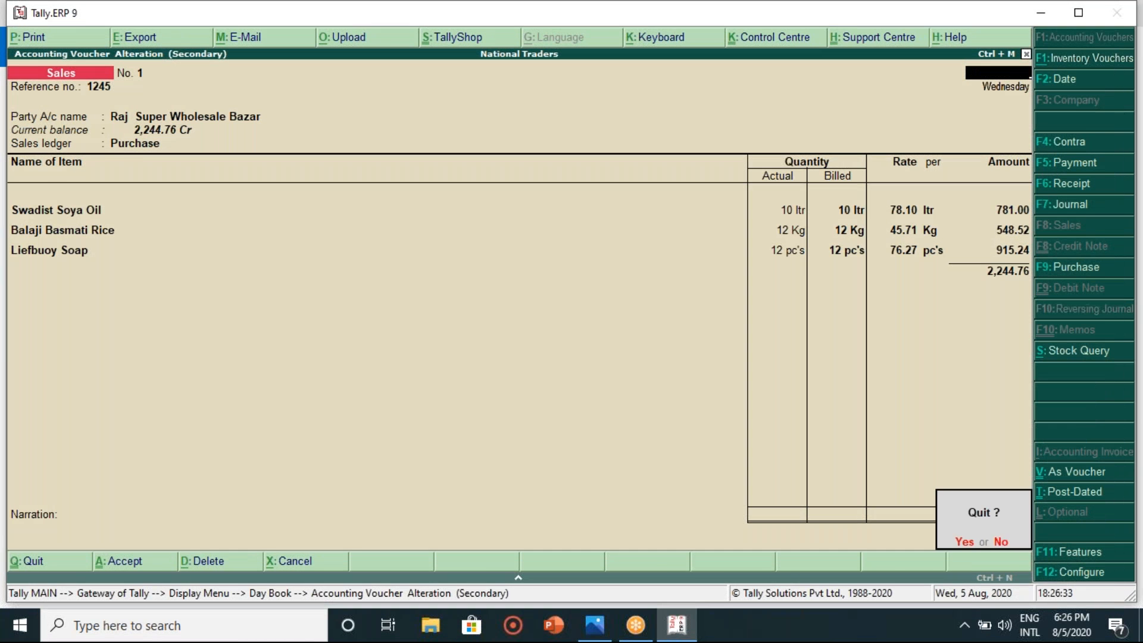
{"action": "key", "text": "y"}
{"action": "key", "text": "Escape"}
{"action": "key", "text": "Escape"}
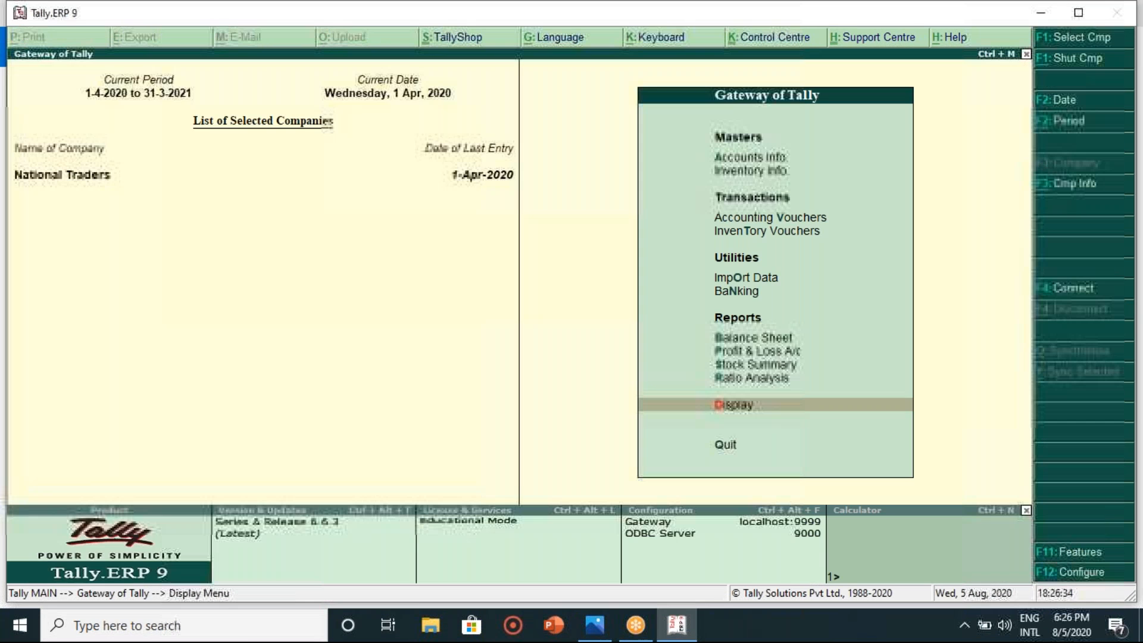
{"action": "key", "text": "Up"}
{"action": "key", "text": "Up"}
{"action": "key", "text": "Up"}
{"action": "key", "text": "Up"}
{"action": "key", "text": "Up"}
{"action": "key", "text": "Up"}
{"action": "key", "text": "Up"}
{"action": "key", "text": "Up"}
{"action": "key", "text": "Return"}
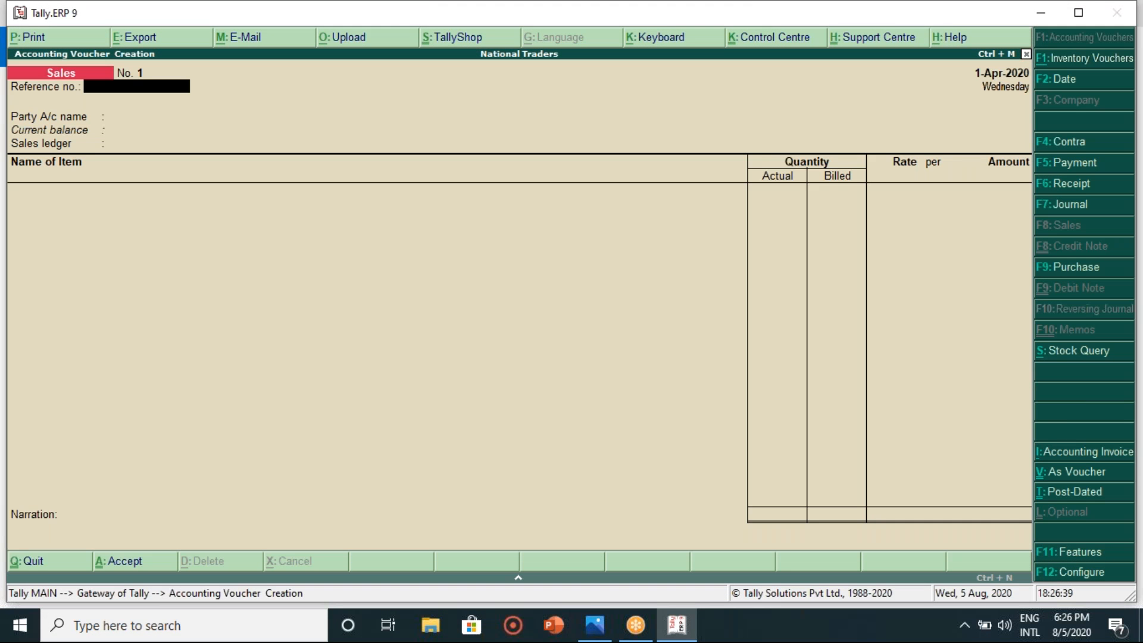
- Enter reference 12 and select Data Link Techonologies as the party
{"action": "key", "text": "Return"}
{"action": "key", "text": "BackSpace"}
{"action": "type", "text": "12"}
{"action": "key", "text": "Return"}
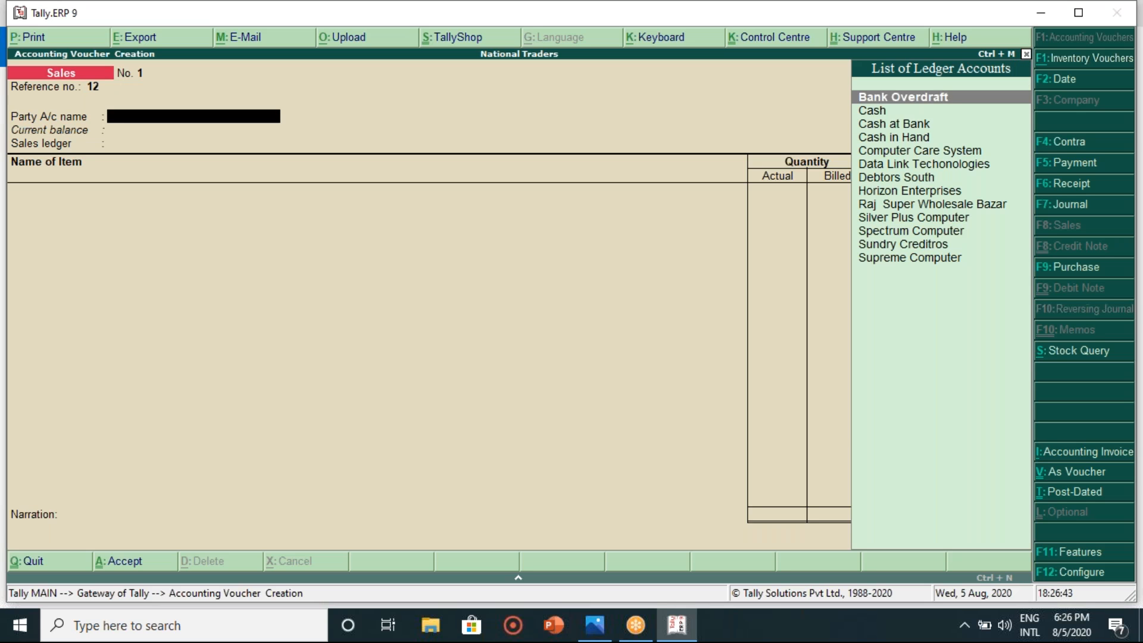
{"action": "key", "text": "Down"}
{"action": "key", "text": "Down"}
{"action": "key", "text": "Down"}
{"action": "key", "text": "Down"}
{"action": "key", "text": "Down"}
{"action": "key", "text": "Down"}
{"action": "key", "text": "Down"}
{"action": "key", "text": "Down"}
{"action": "key", "text": "Down"}
{"action": "key", "text": "Down"}
{"action": "key", "text": "Down"}
{"action": "key", "text": "Down"}
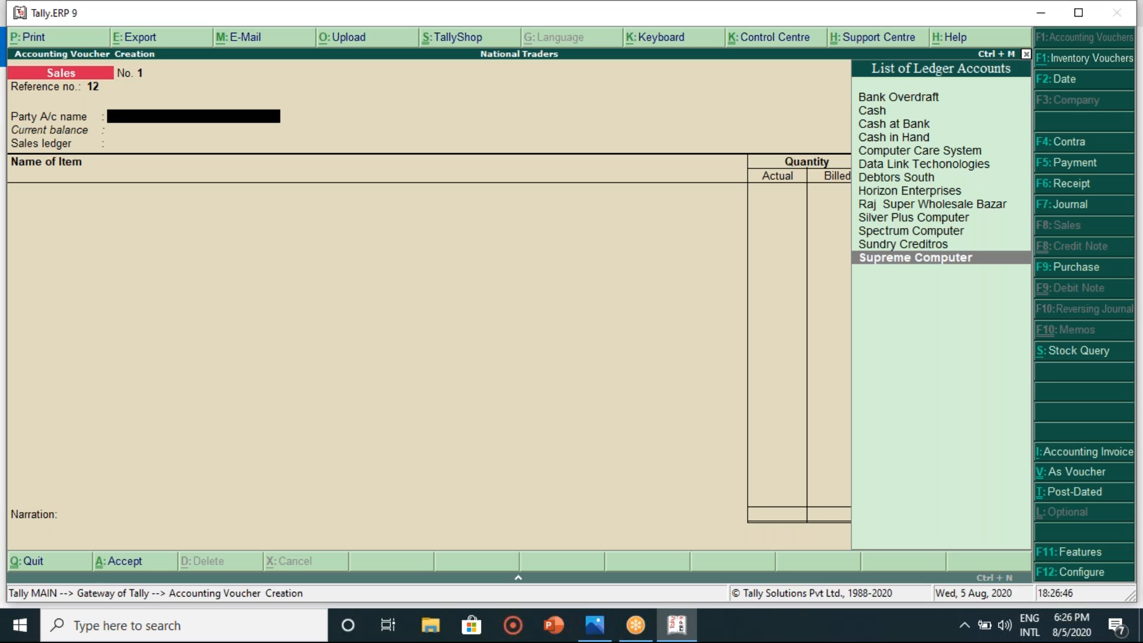
{"action": "key", "text": "Up"}
{"action": "key", "text": "Up"}
{"action": "key", "text": "Up"}
{"action": "key", "text": "Up"}
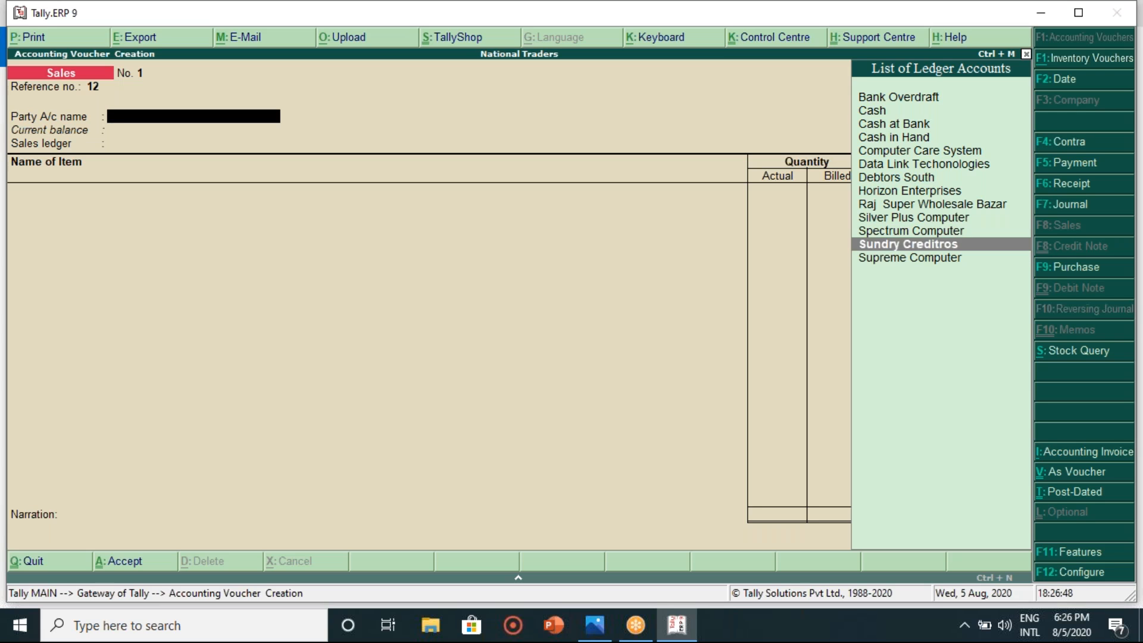
{"action": "key", "text": "Up"}
{"action": "key", "text": "Up"}
{"action": "key", "text": "Up"}
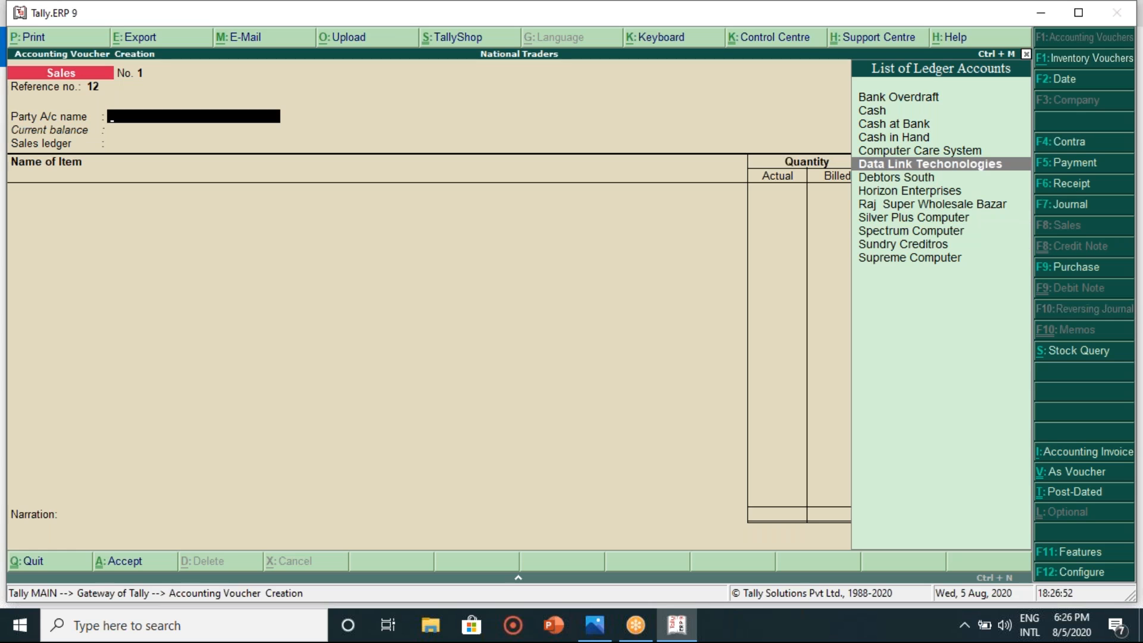
{"action": "key", "text": "Return"}
{"action": "key", "text": "Return"}
{"action": "key", "text": "Return"}
{"action": "key", "text": "Return"}
{"action": "key", "text": "Return"}
{"action": "key", "text": "Return"}
{"action": "key", "text": "Return"}
{"action": "key", "text": "Return"}
{"action": "key", "text": "Return"}
{"action": "key", "text": "Return"}
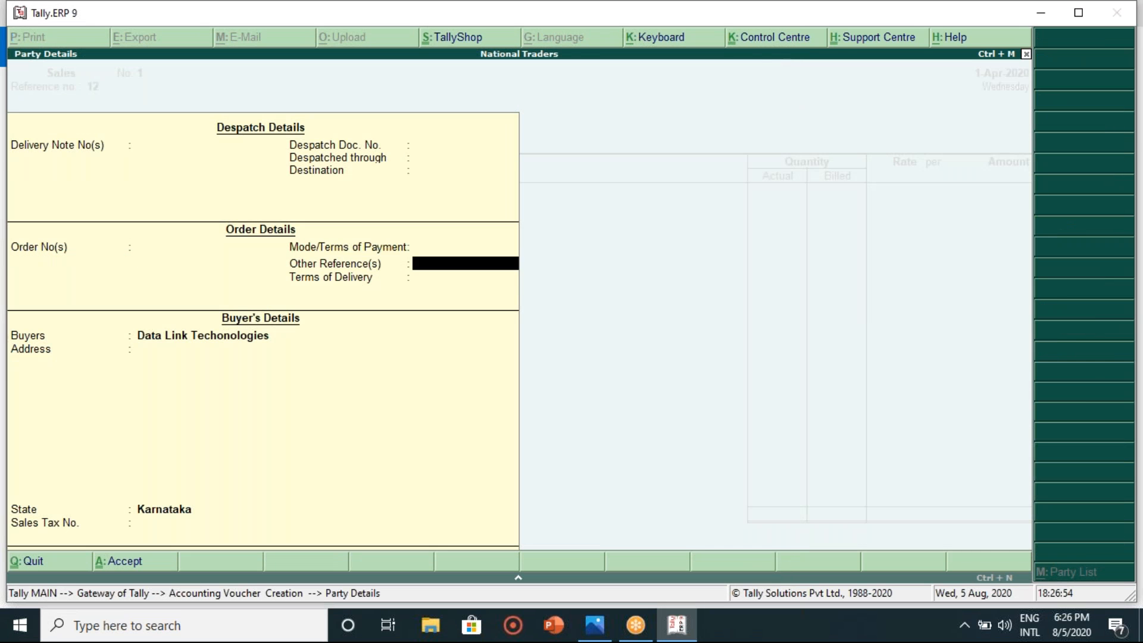
{"action": "key", "text": "Return"}
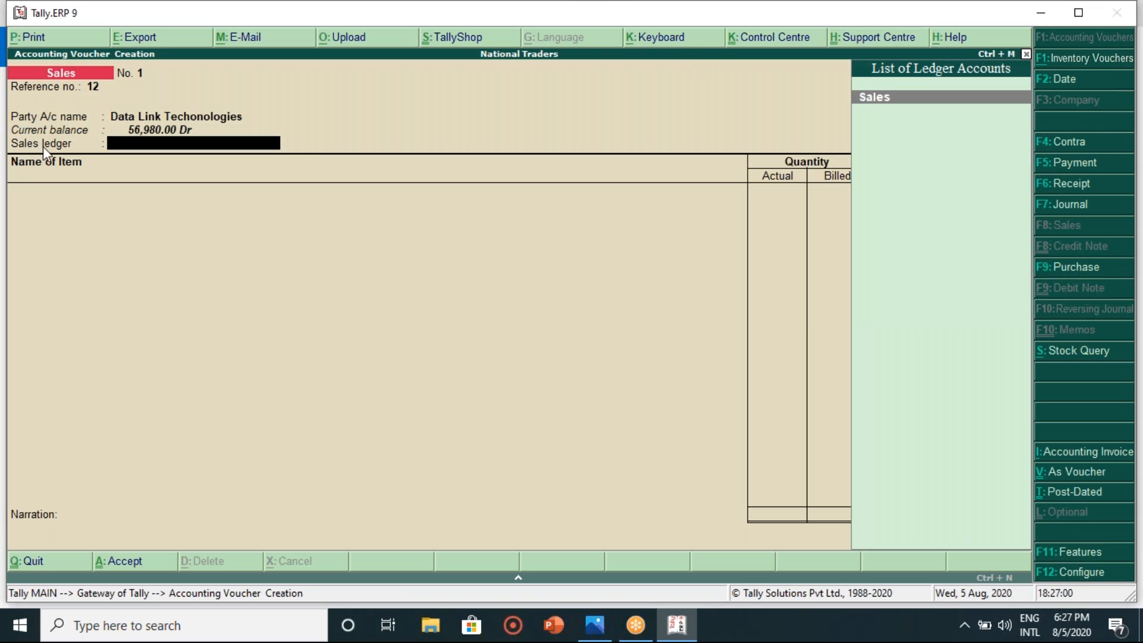
- Use the Sales ledger and add 5 Kg of Balaji Basmati Rice from Main Location
{"action": "key", "text": "Return"}
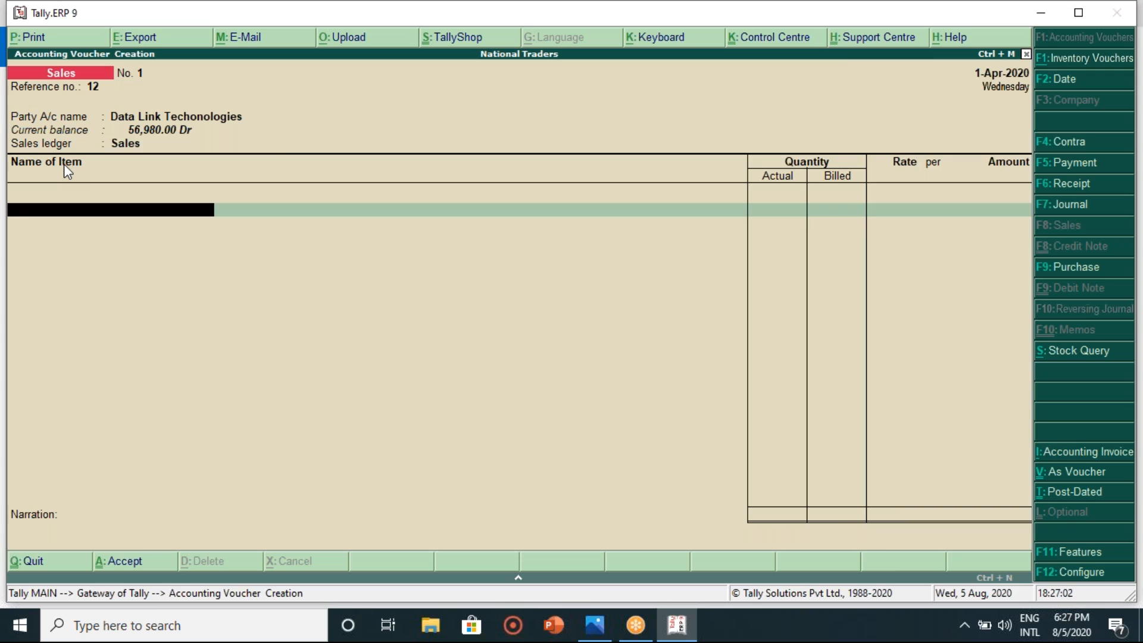
{"action": "key", "text": "BackSpace"}
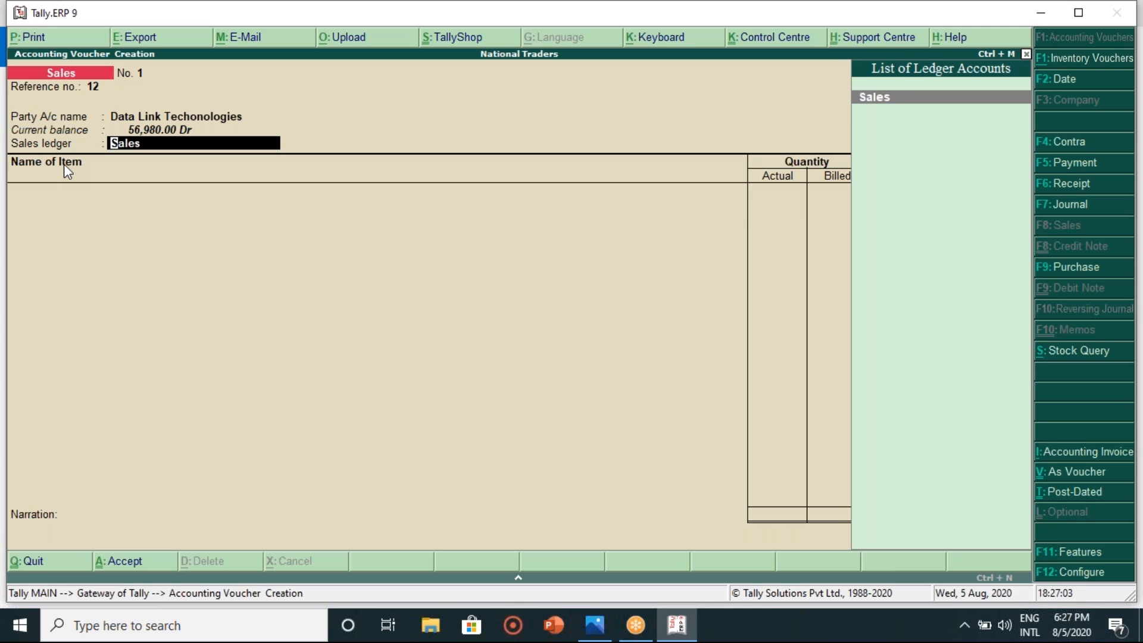
{"action": "key", "text": "Return"}
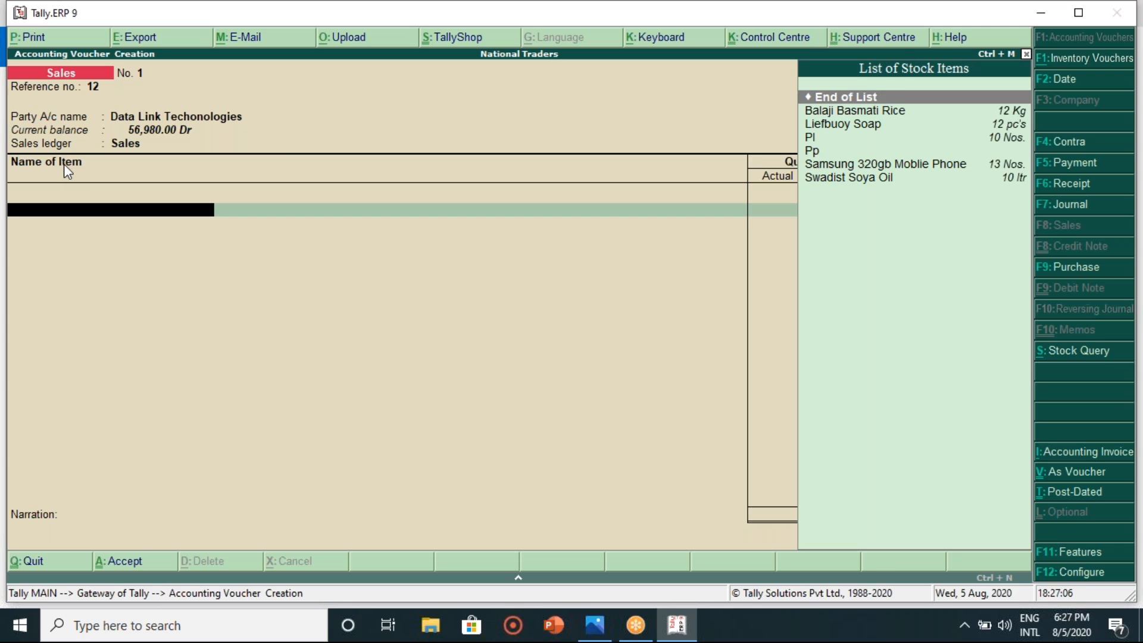
{"action": "key", "text": "Down"}
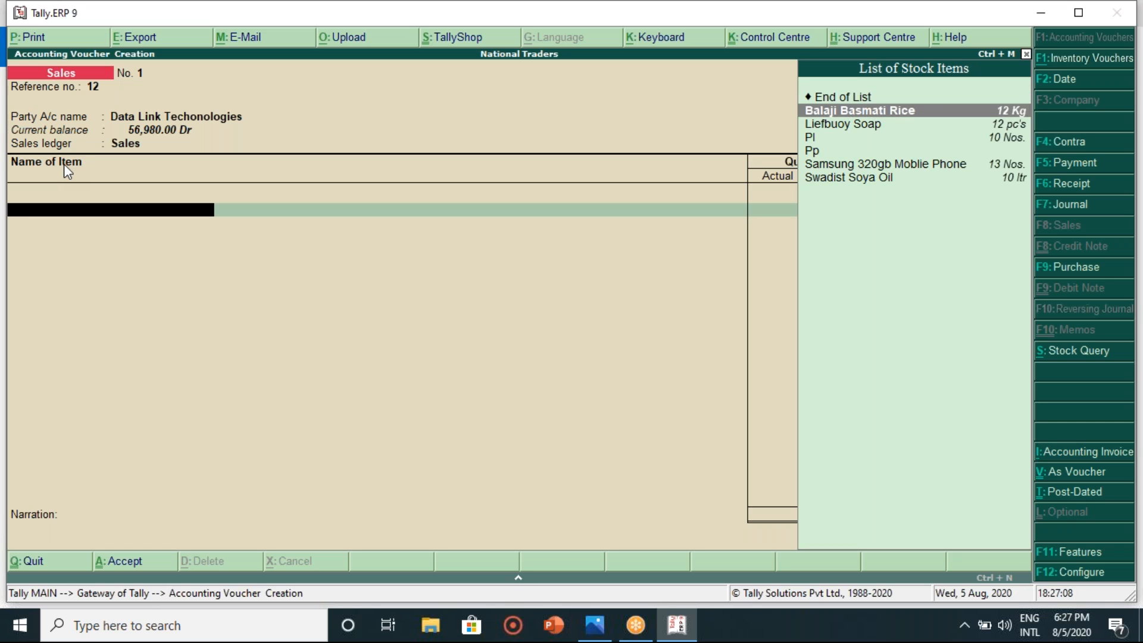
{"action": "key", "text": "Return"}
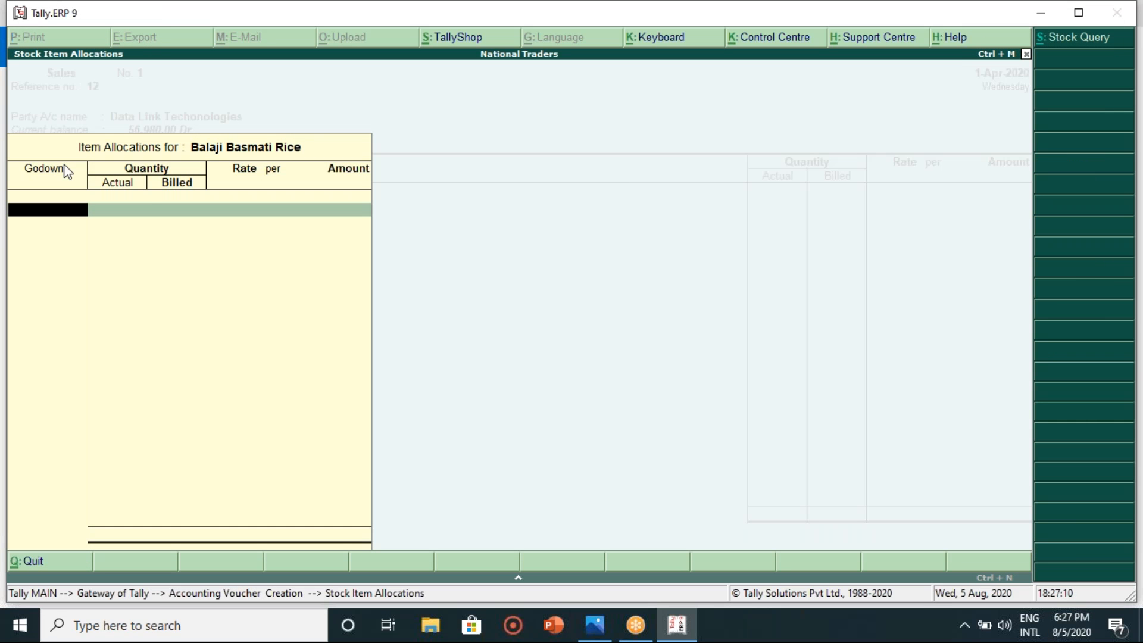
{"action": "key", "text": "Return"}
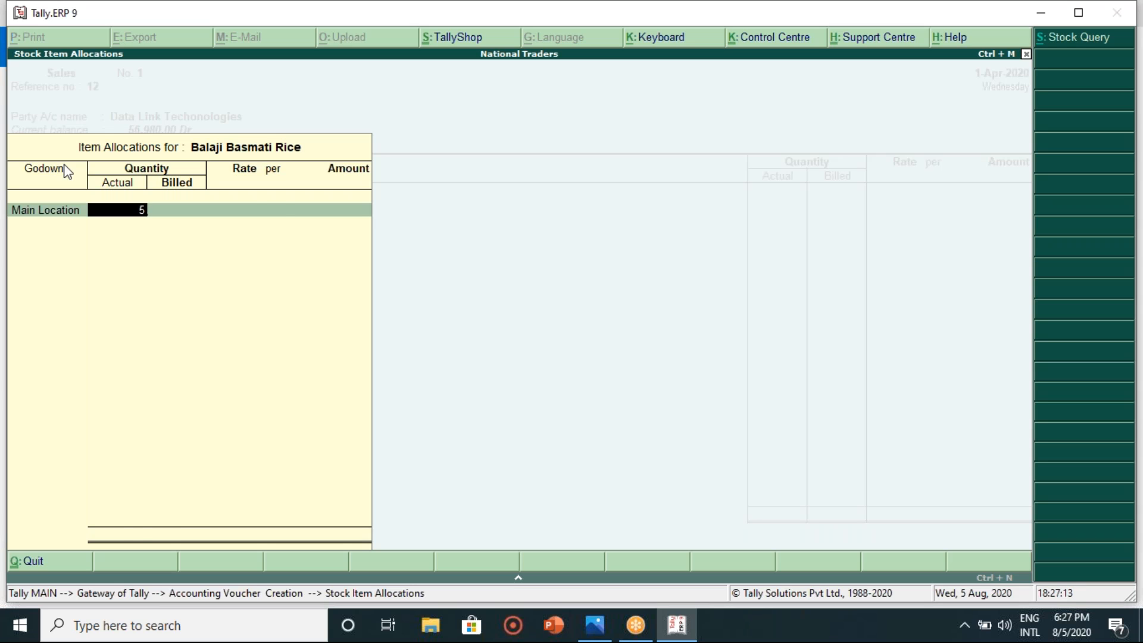
{"action": "type", "text": "5"}
{"action": "key", "text": "Return"}
{"action": "key", "text": "Return"}
{"action": "key", "text": "Return"}
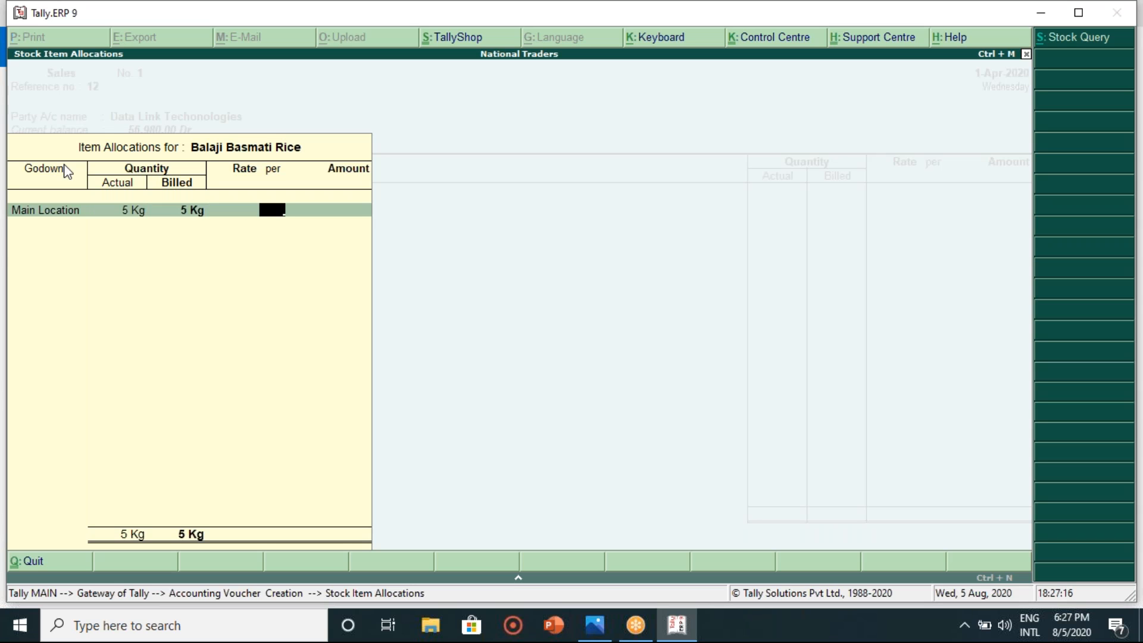
- Set the rice rate to 53.00 per Kg, giving an amount of 265.00
{"action": "key", "text": "BackSpace"}
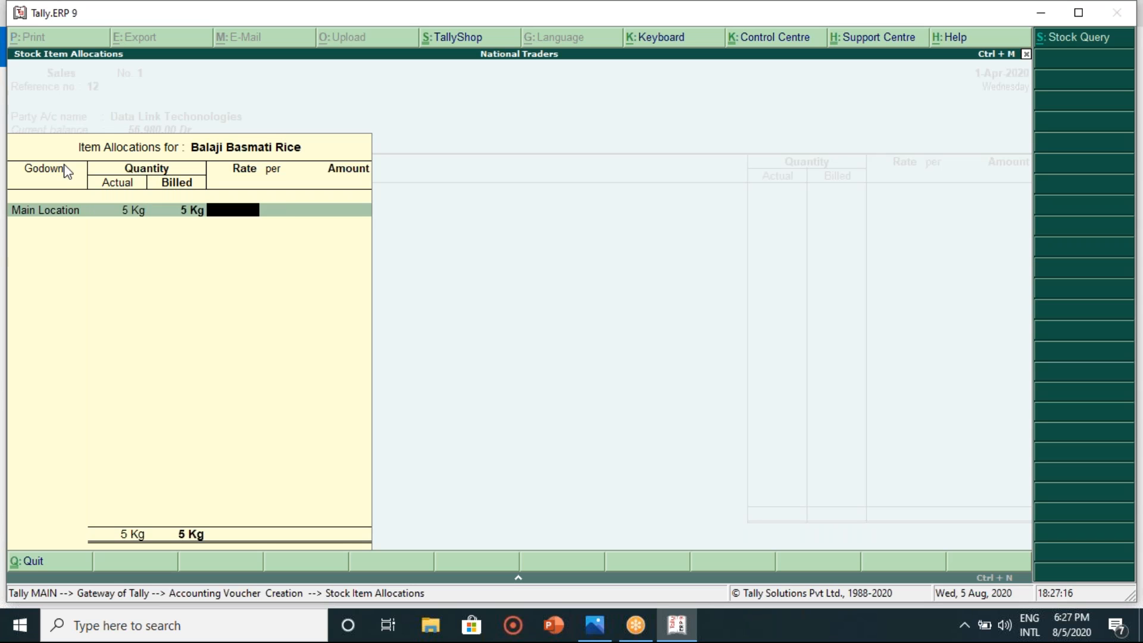
{"action": "left_click", "coordinate": [608, 628]}
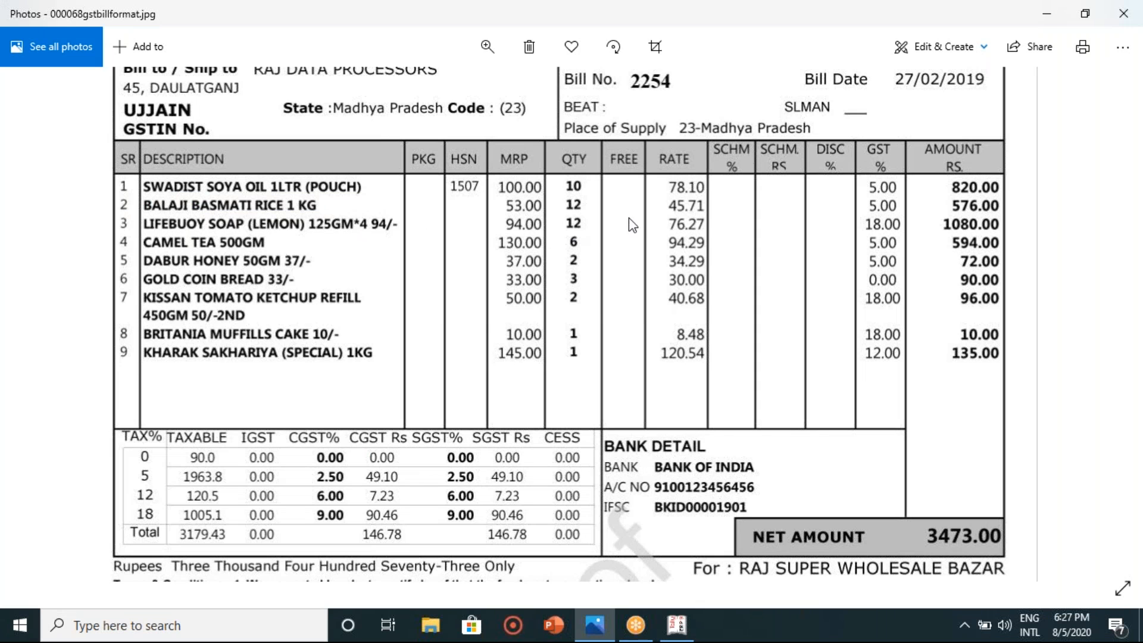
{"action": "left_click", "coordinate": [677, 626]}
{"action": "type", "text": "53"}
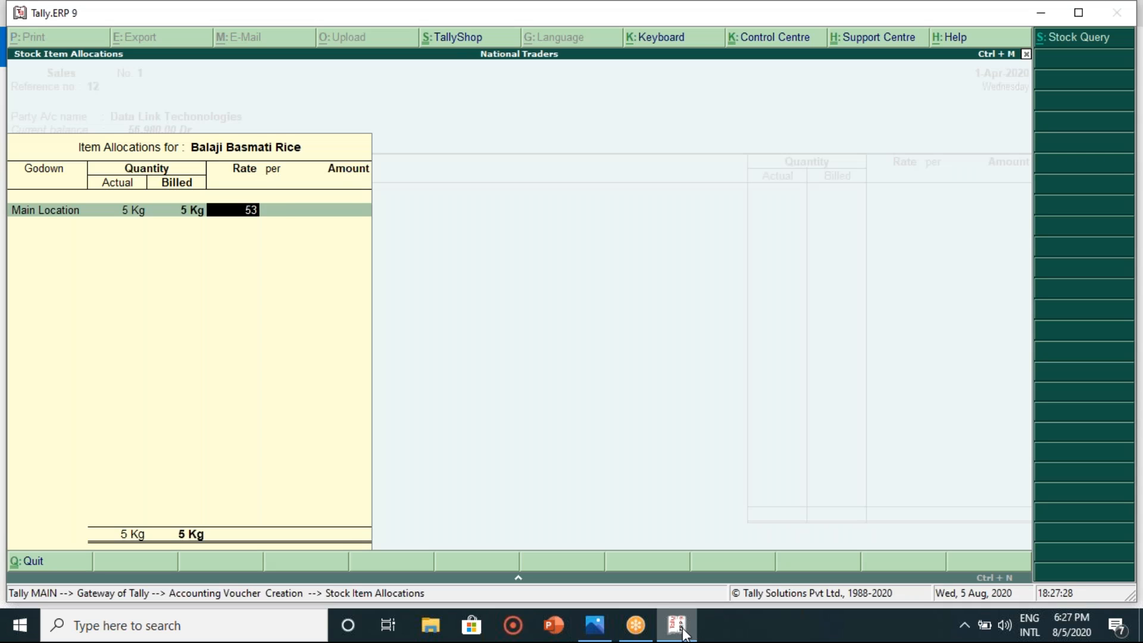
{"action": "key", "text": "Return"}
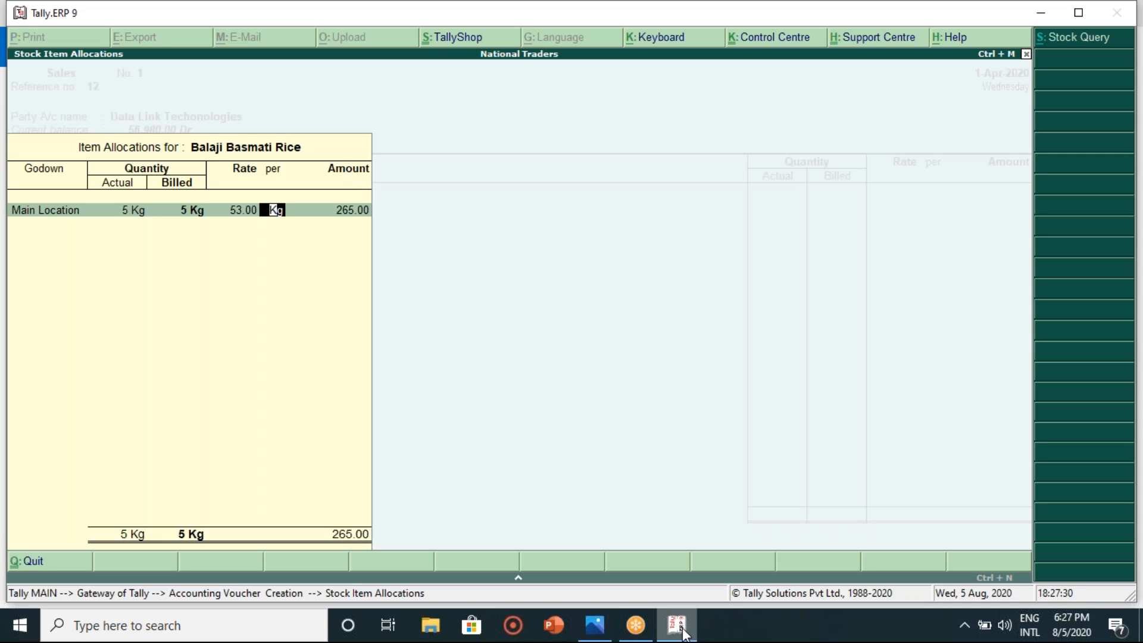
{"action": "key", "text": "Return"}
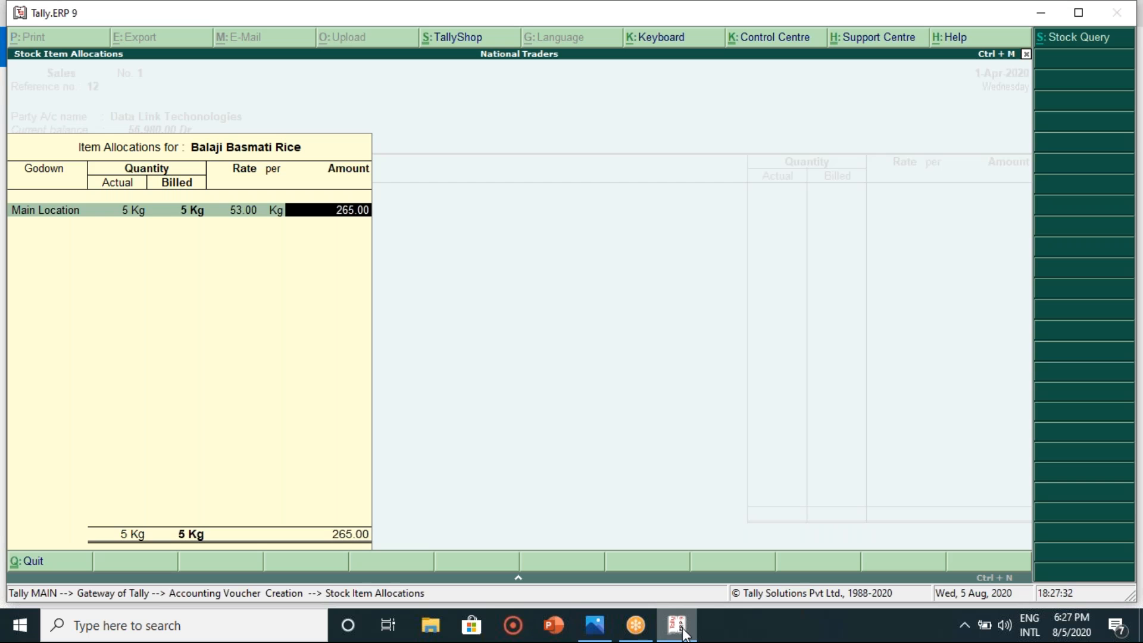
{"action": "key", "text": "Return"}
{"action": "key", "text": "Return"}
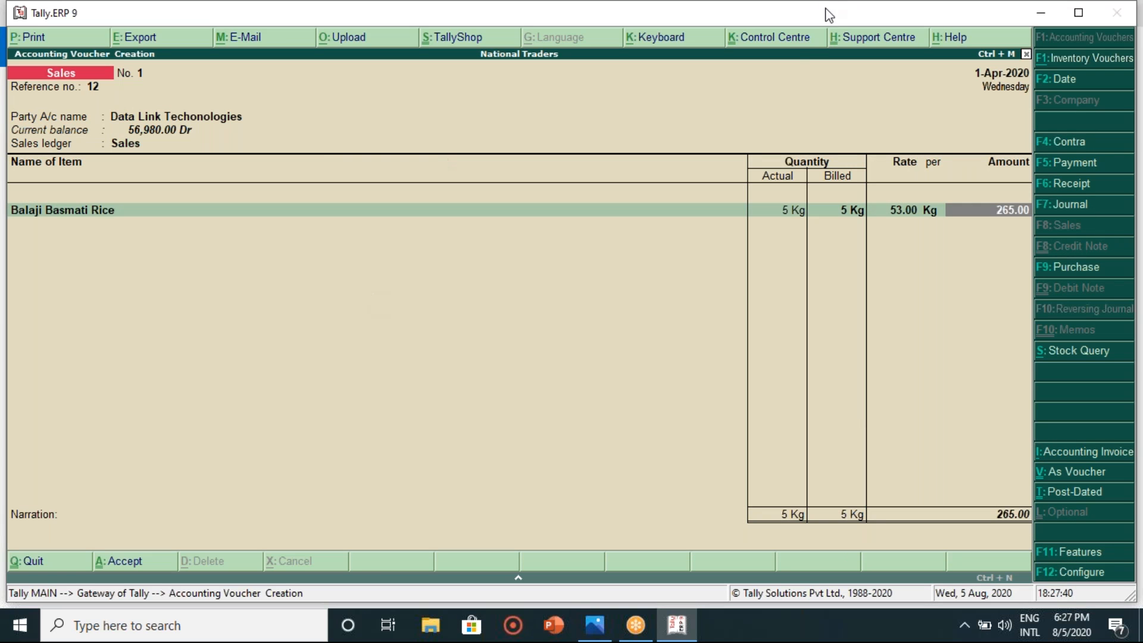
{"action": "left_click", "coordinate": [800, 28]}
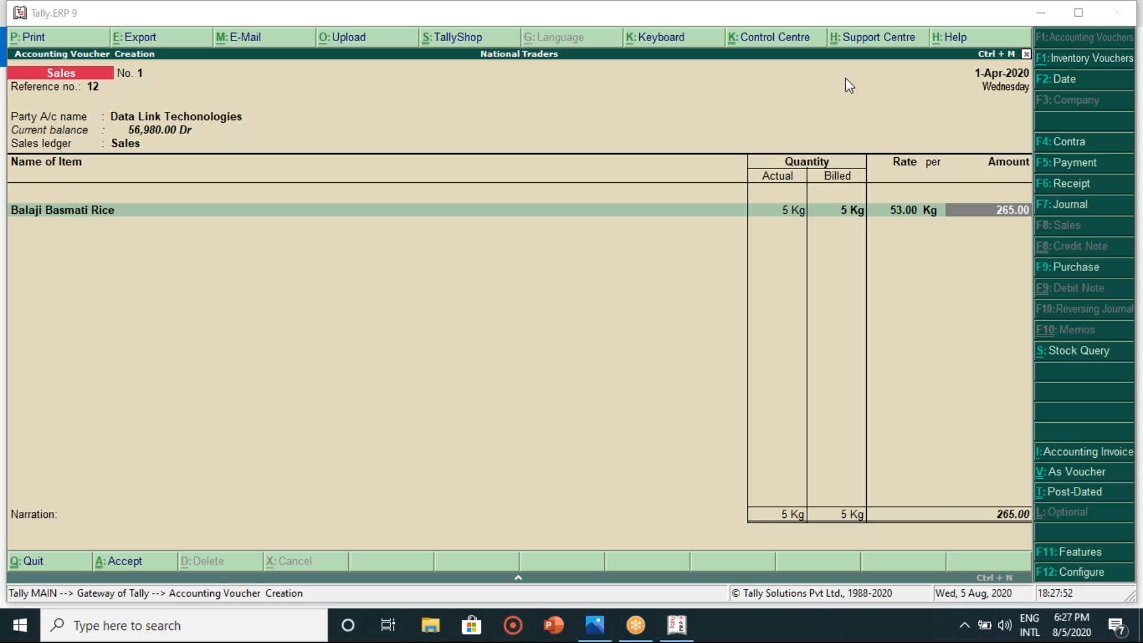
- Print-preview Sales invoice No. 1 for Data Link Techonologies and zoom it to full window
{"action": "left_click", "coordinate": [21, 46]}
{"action": "left_click", "coordinate": [21, 43]}
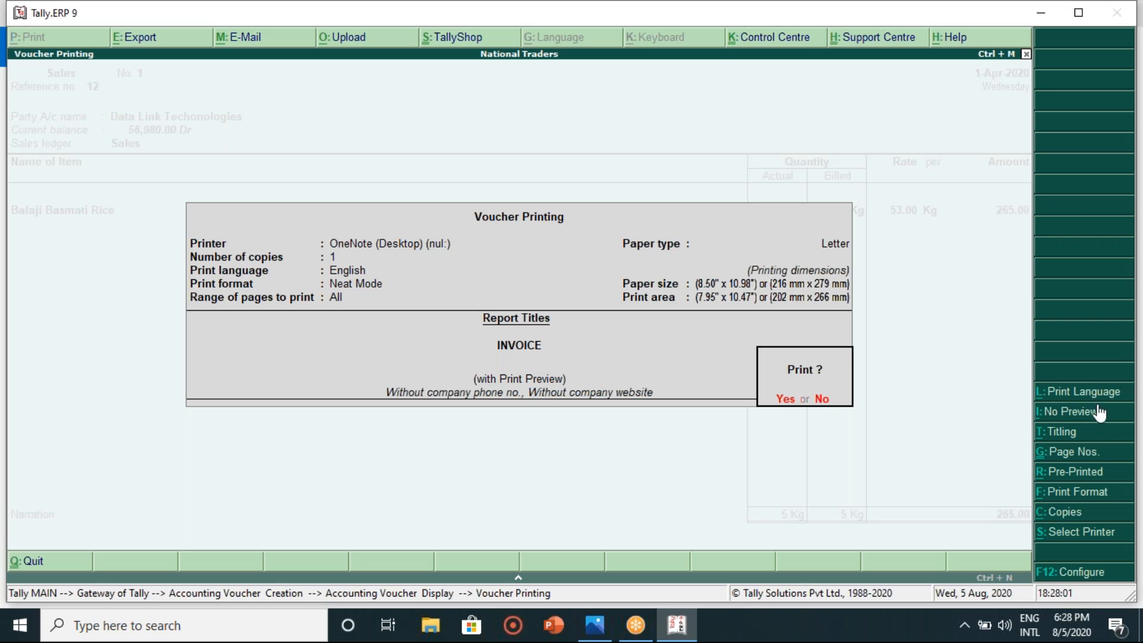
{"action": "left_click", "coordinate": [782, 399]}
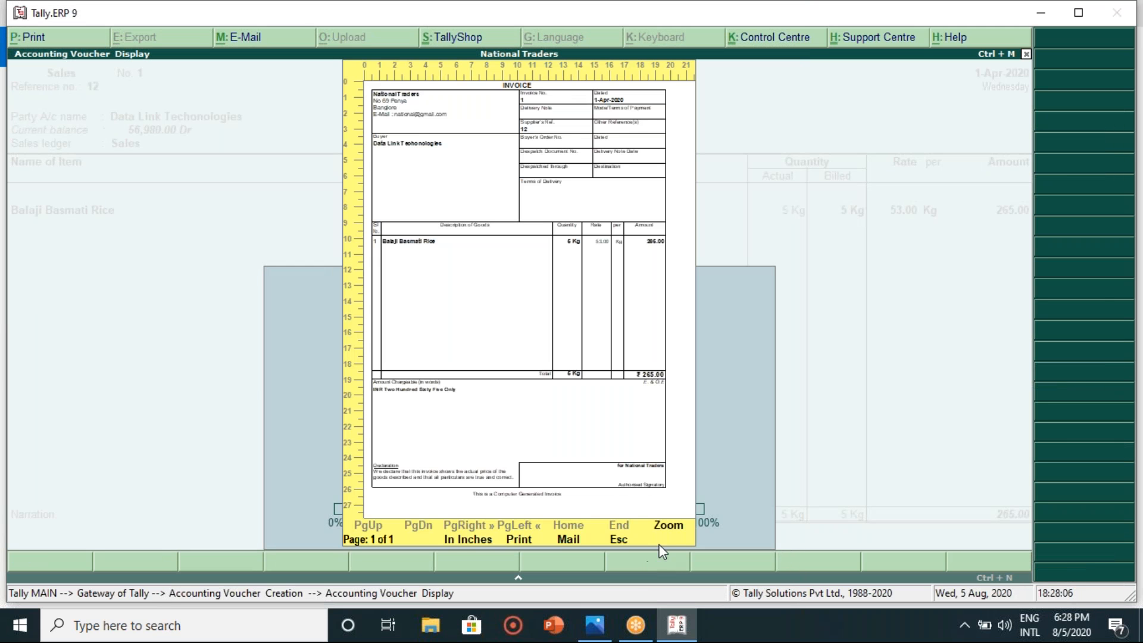
{"action": "left_click", "coordinate": [670, 531]}
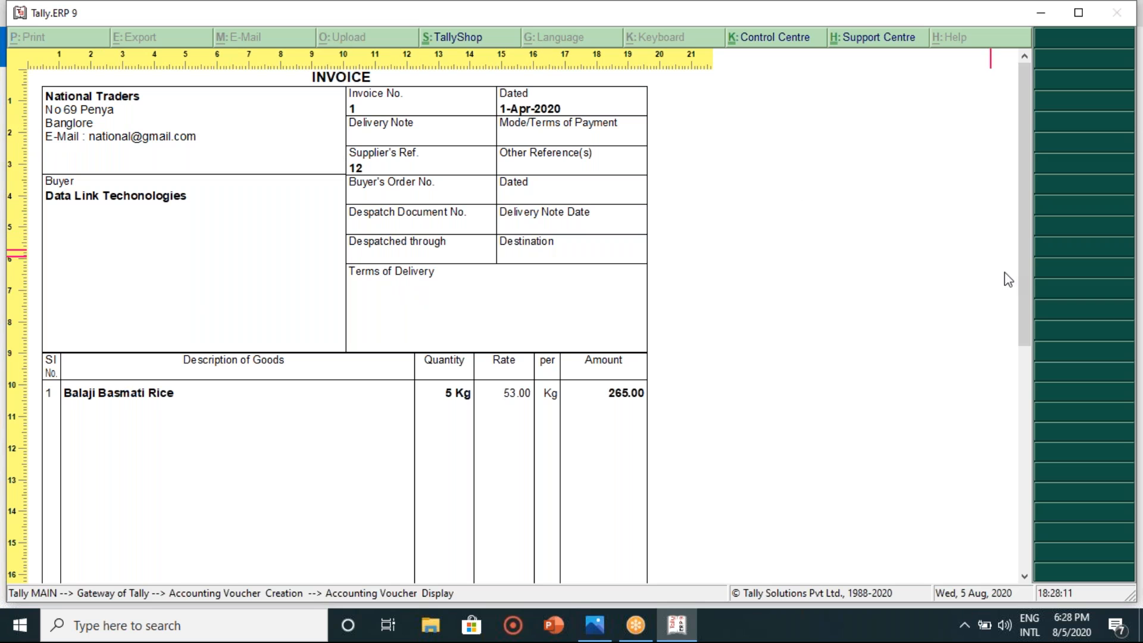
- Scroll the zoomed invoice down to the 'INR Two Hundred Sixty Five Only' total and back, then un-zoom
{"action": "left_click_drag", "start_coordinate": [1027, 250], "coordinate": [1022, 223]}
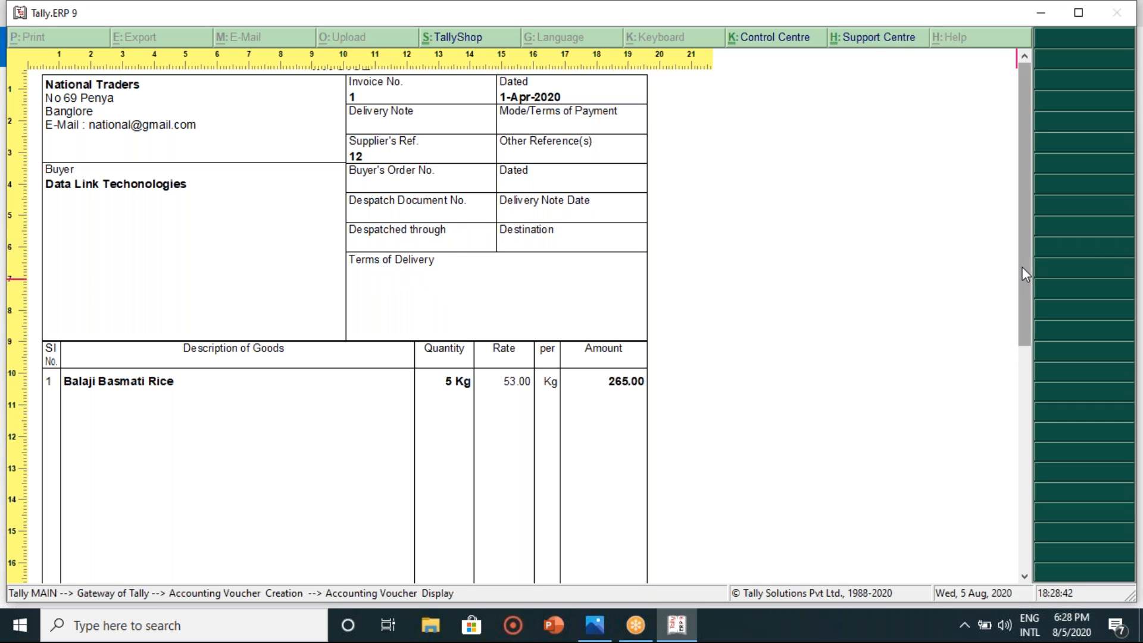
{"action": "left_click_drag", "start_coordinate": [1023, 267], "coordinate": [1045, 346]}
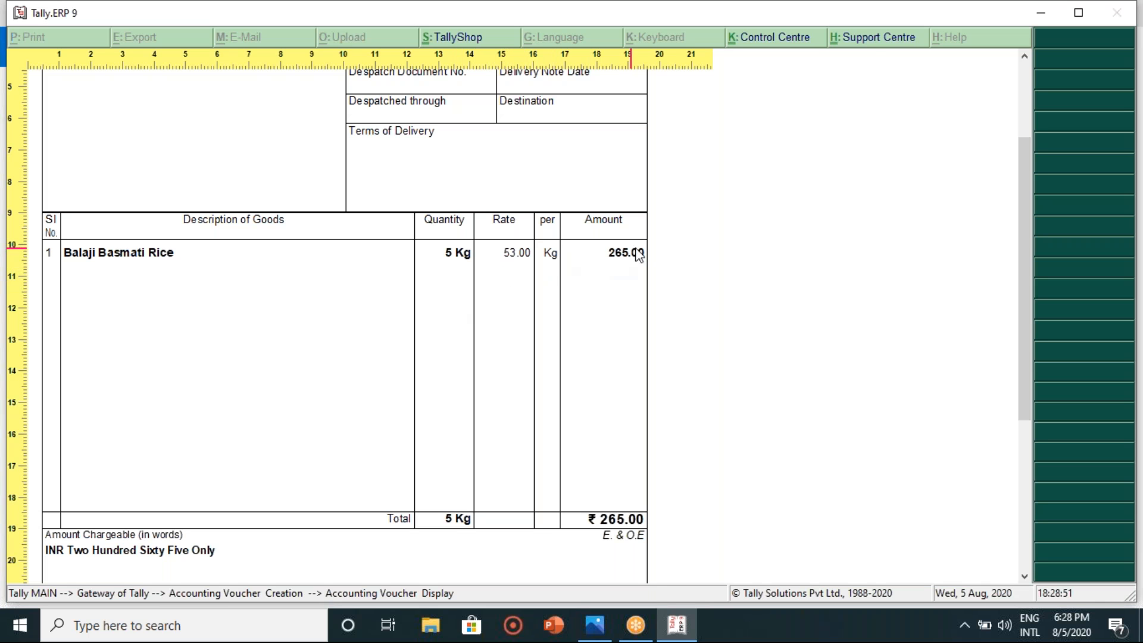
{"action": "left_click_drag", "start_coordinate": [1025, 261], "coordinate": [1049, 363]}
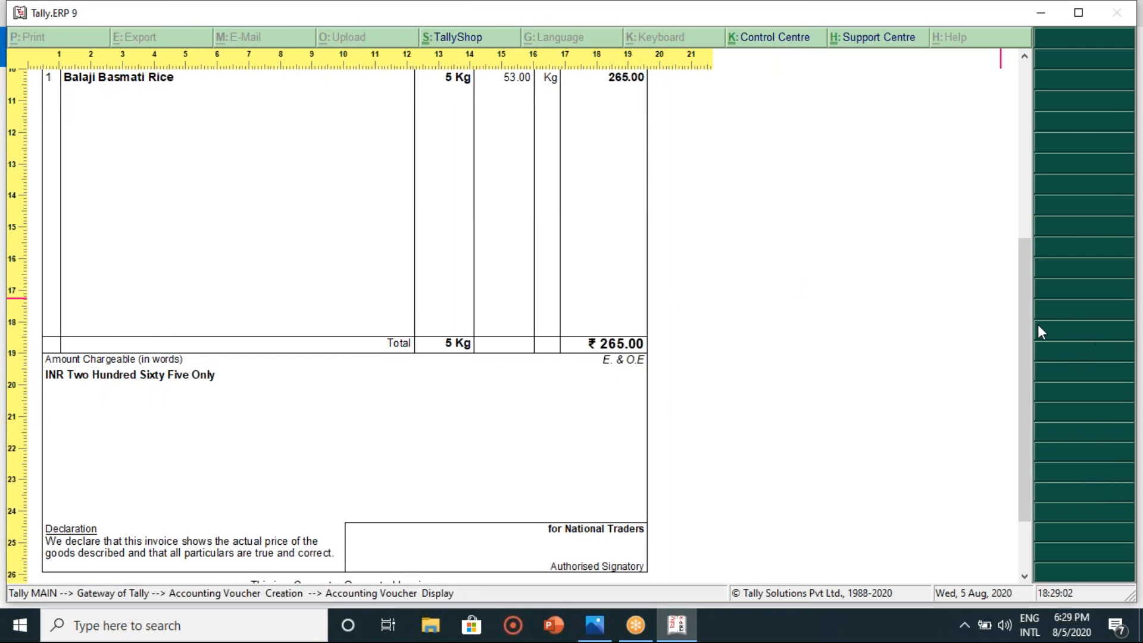
{"action": "left_click_drag", "start_coordinate": [1027, 327], "coordinate": [1030, 374]}
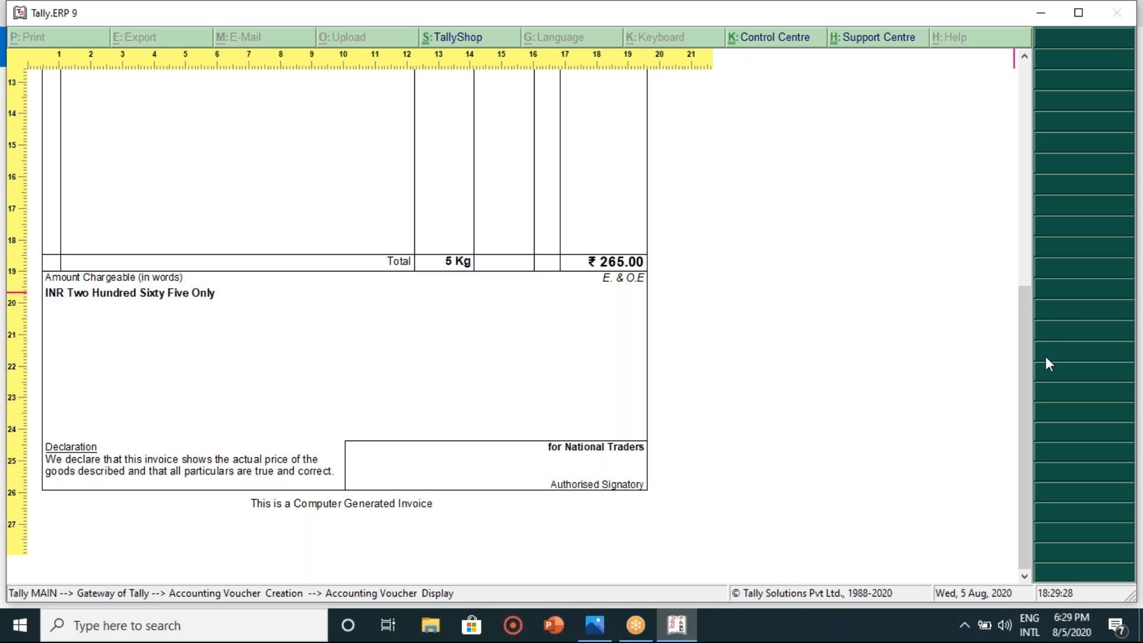
{"action": "left_click_drag", "start_coordinate": [1030, 359], "coordinate": [997, 110]}
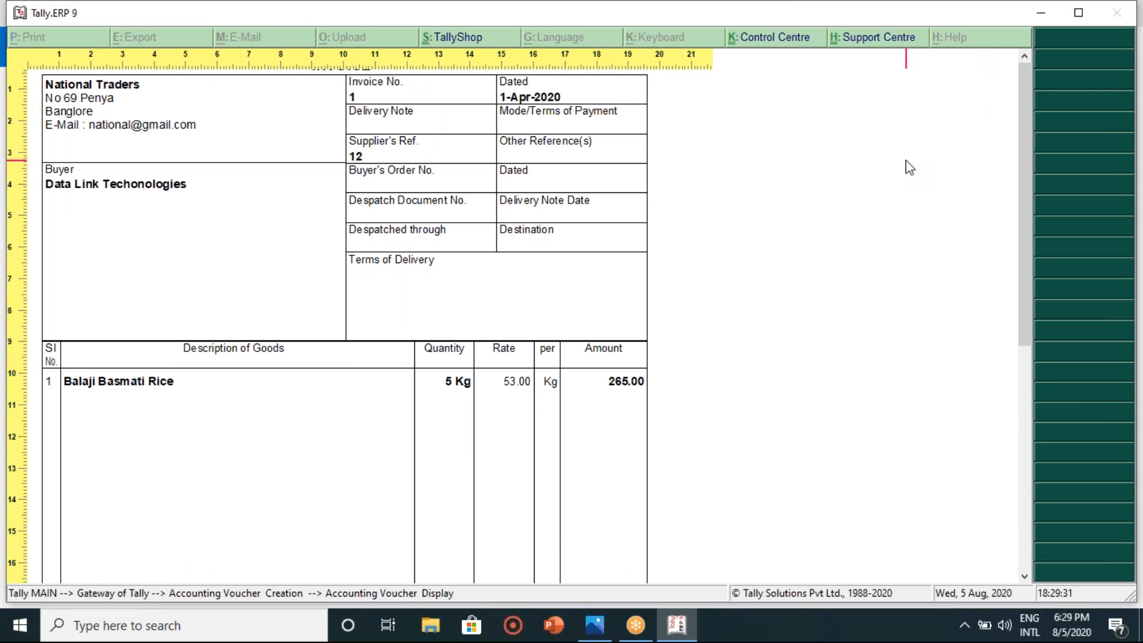
{"action": "key", "text": "alt+z"}
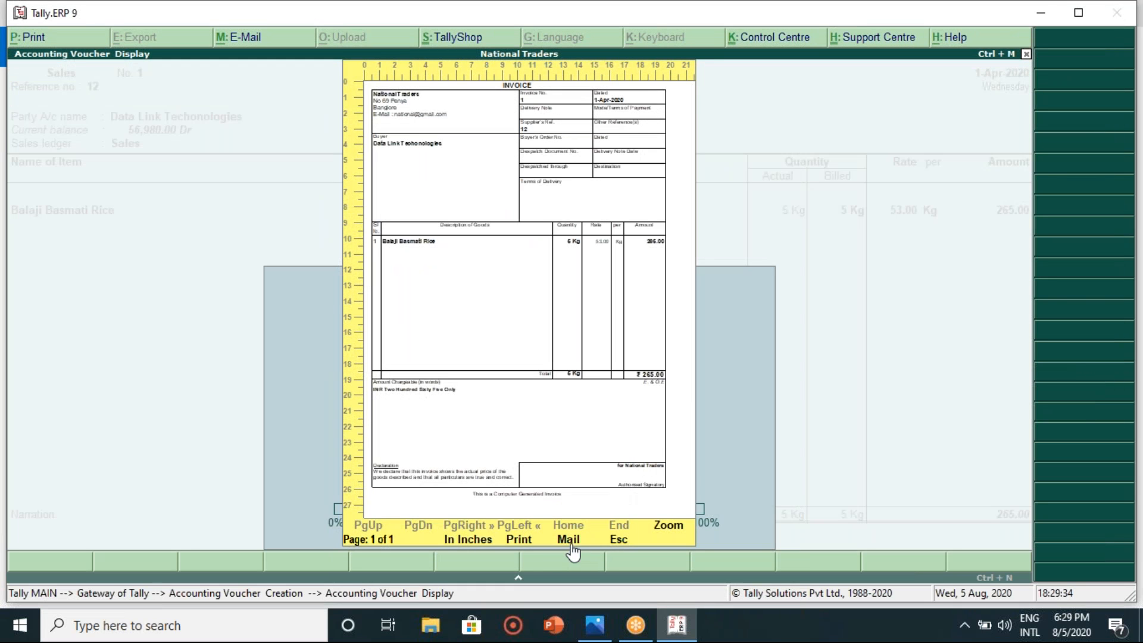
- Start e-mailing the invoice and choose Gmail from the common mail servers
{"action": "left_click", "coordinate": [569, 541]}
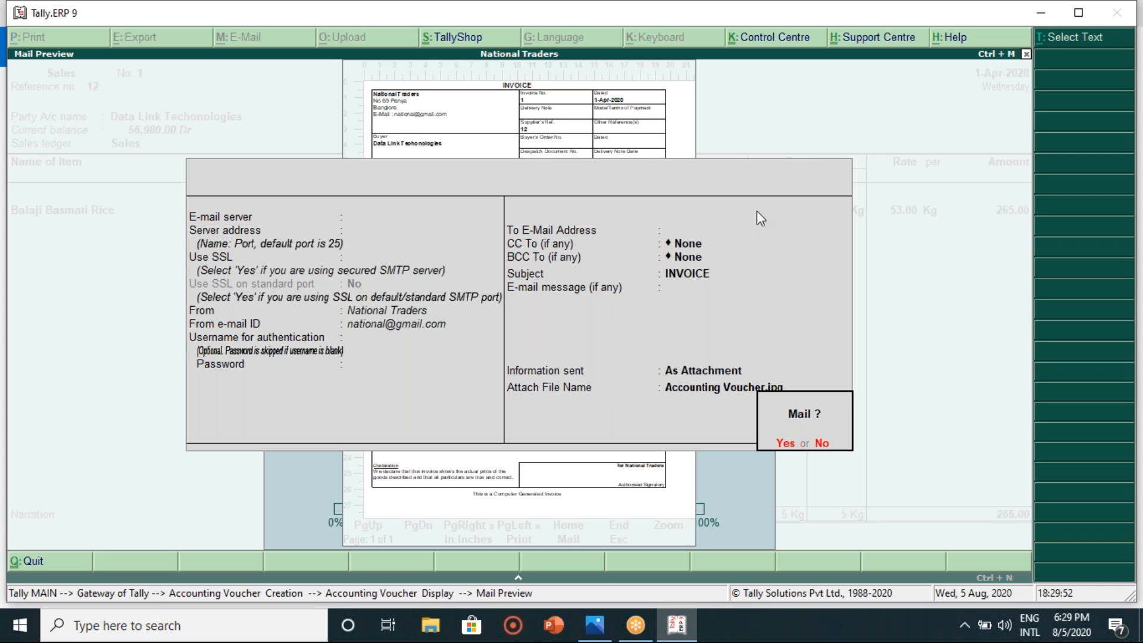
{"action": "key", "text": "n"}
{"action": "key", "text": "Down"}
{"action": "key", "text": "Return"}
{"action": "key", "text": "BackSpace"}
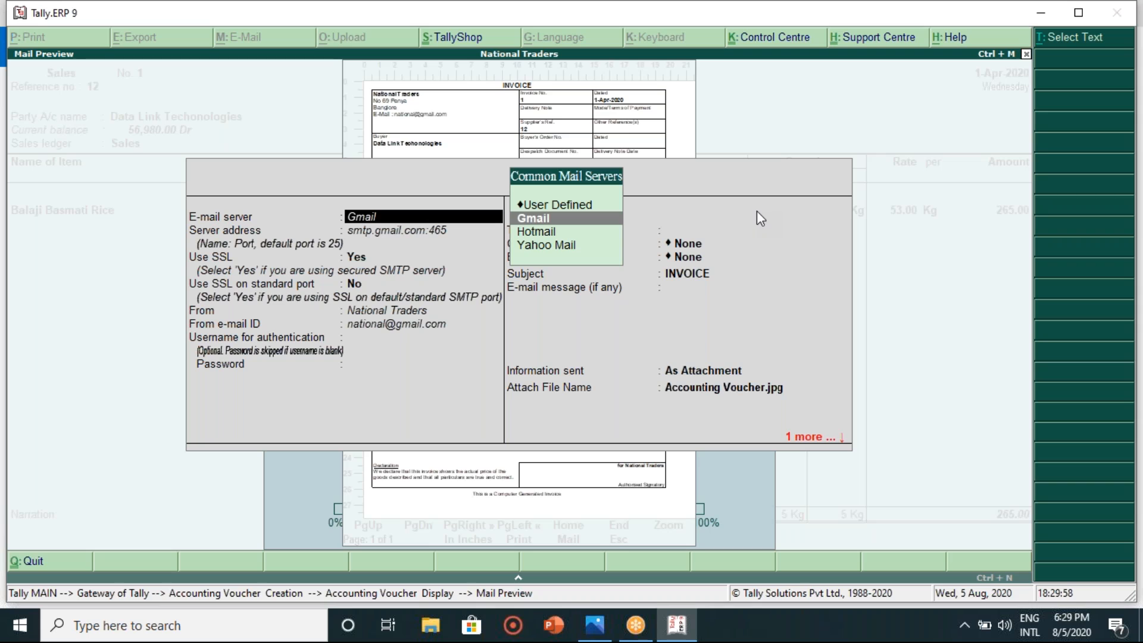
{"action": "key", "text": "Return"}
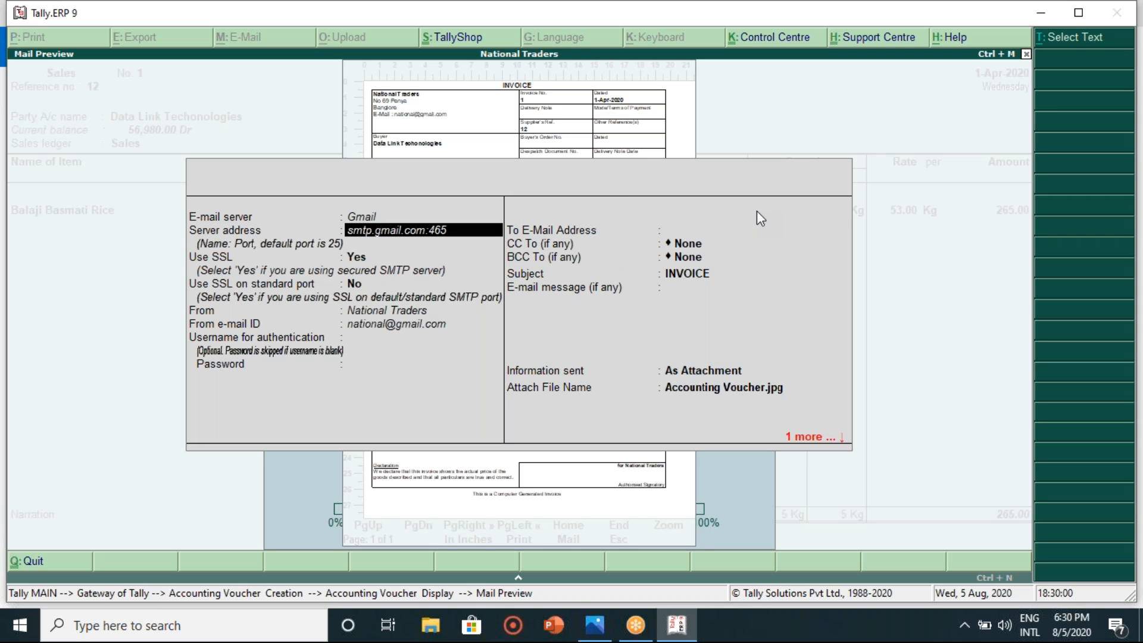
- Keep smtp.gmail.com:465 with SSL, National Traders as sender and a blank username
{"action": "key", "text": "Return"}
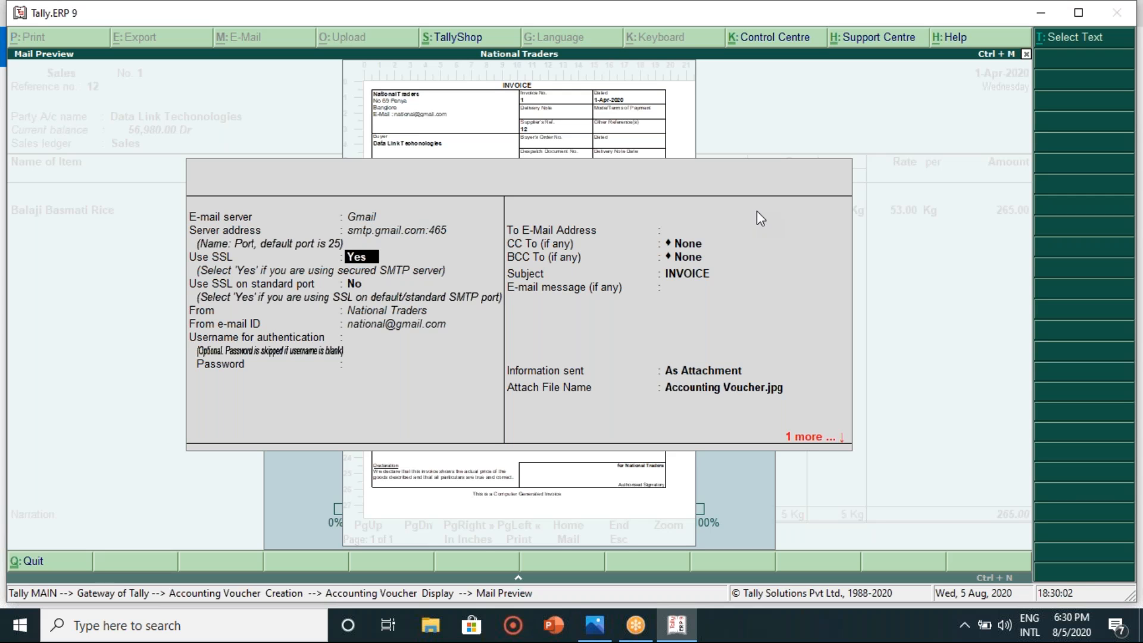
{"action": "key", "text": "Return"}
{"action": "key", "text": "Return"}
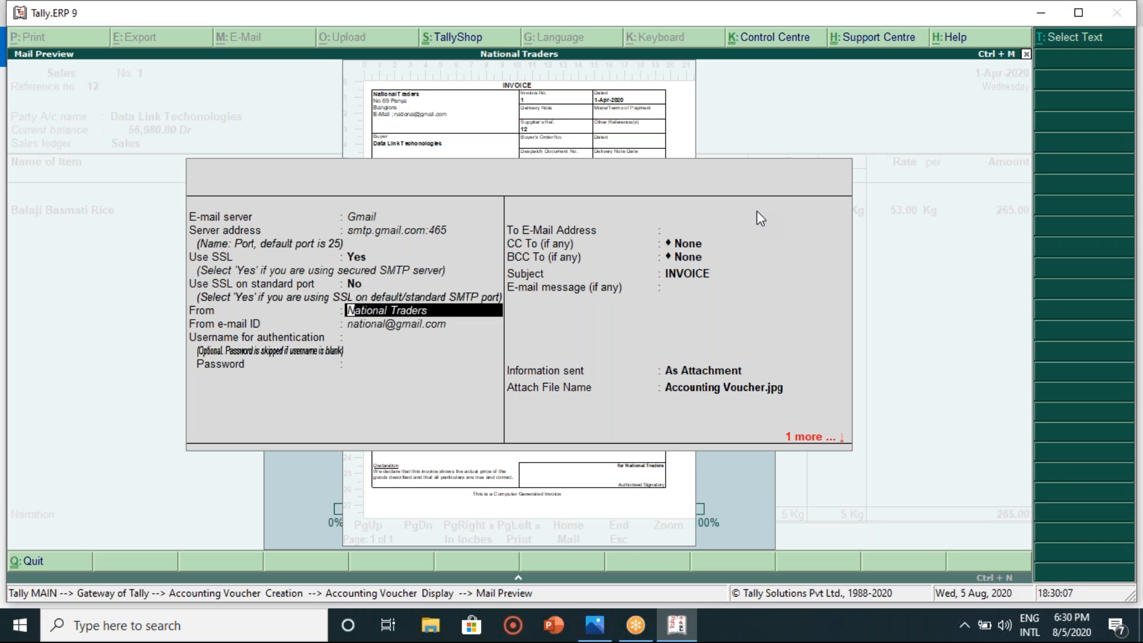
{"action": "key", "text": "Return"}
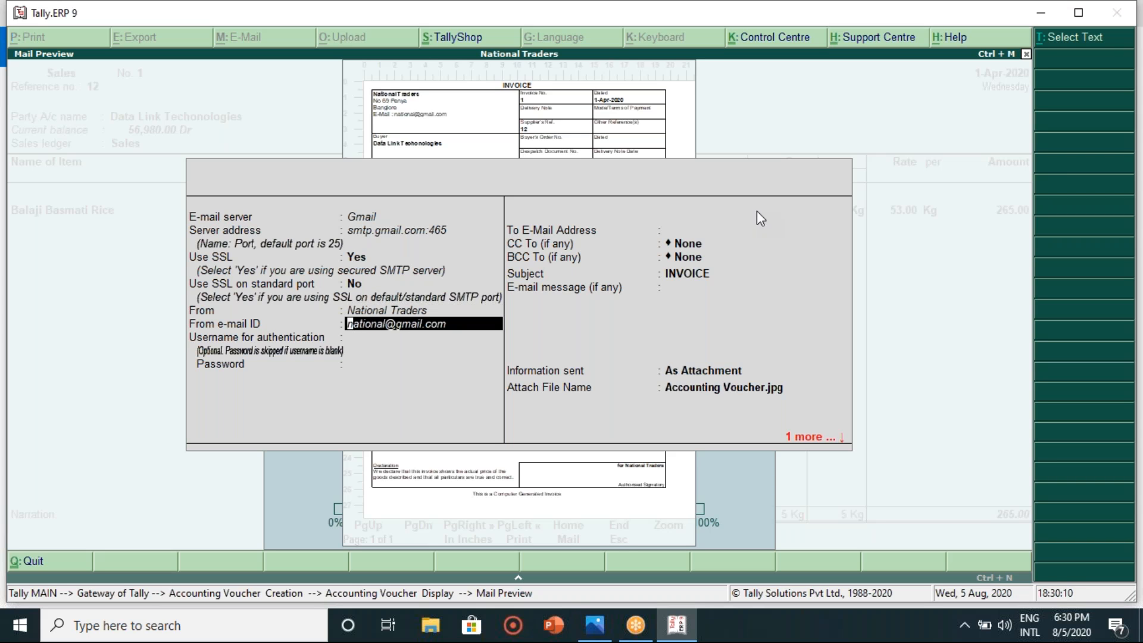
{"action": "key", "text": "Return"}
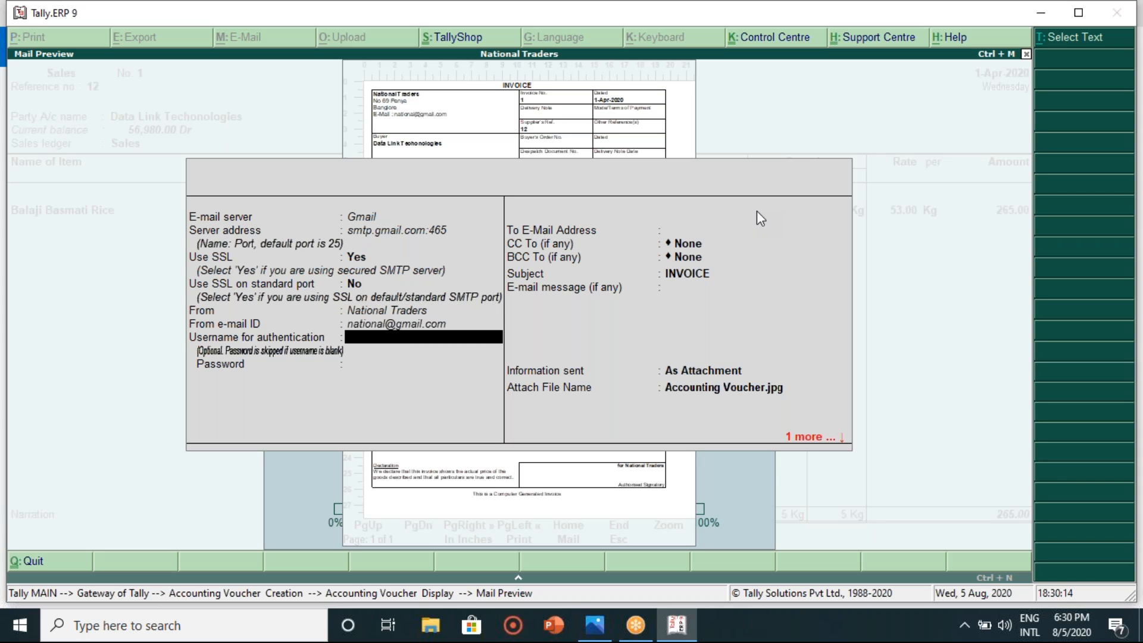
{"action": "key", "text": "Return"}
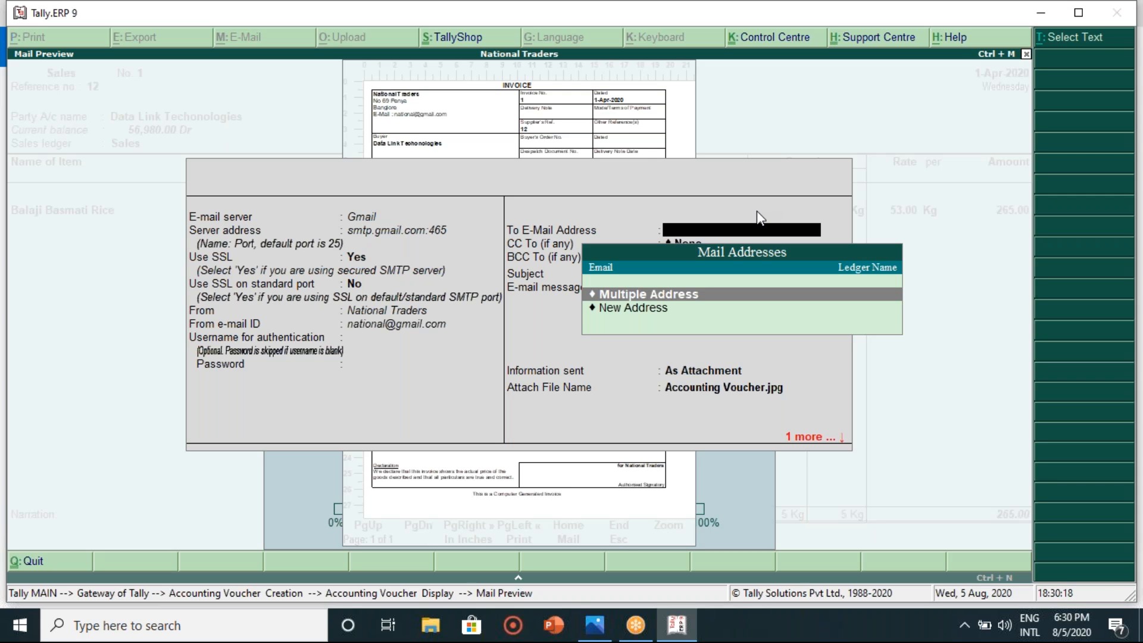
- Enter a new recipient e-mail address and leave CC and BCC as None
{"action": "key", "text": "Down"}
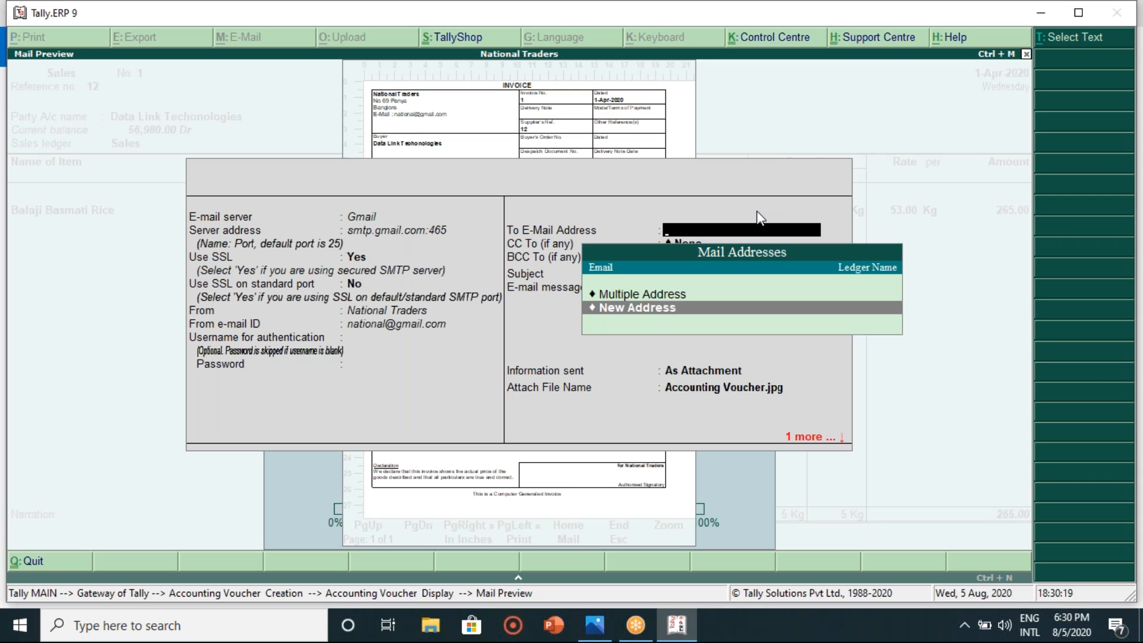
{"action": "key", "text": "Return"}
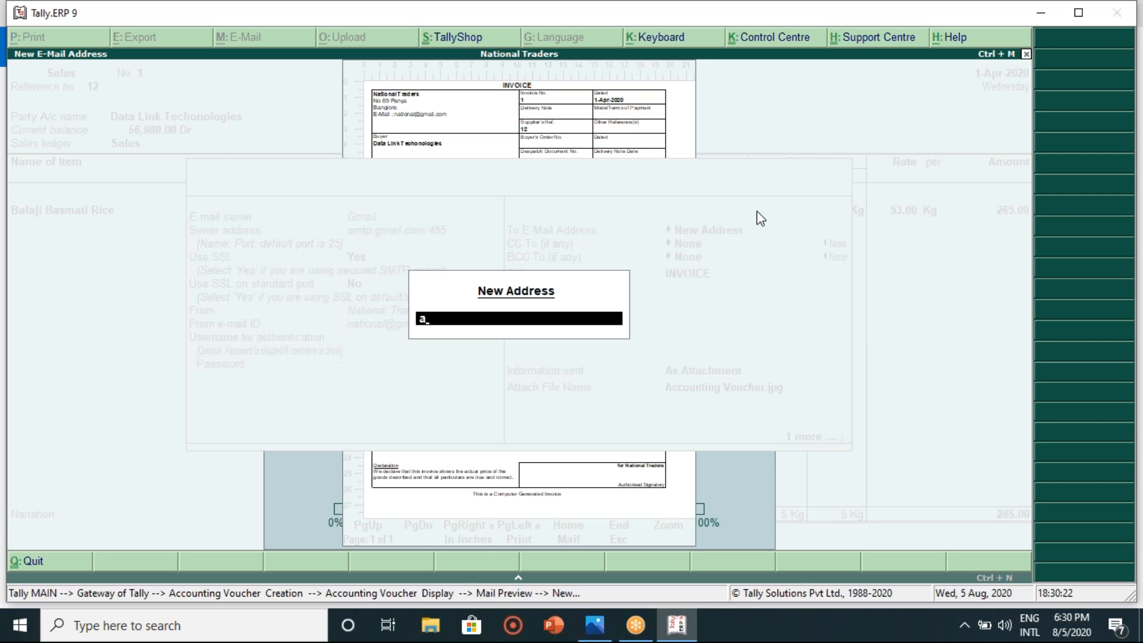
{"action": "key", "text": "Return"}
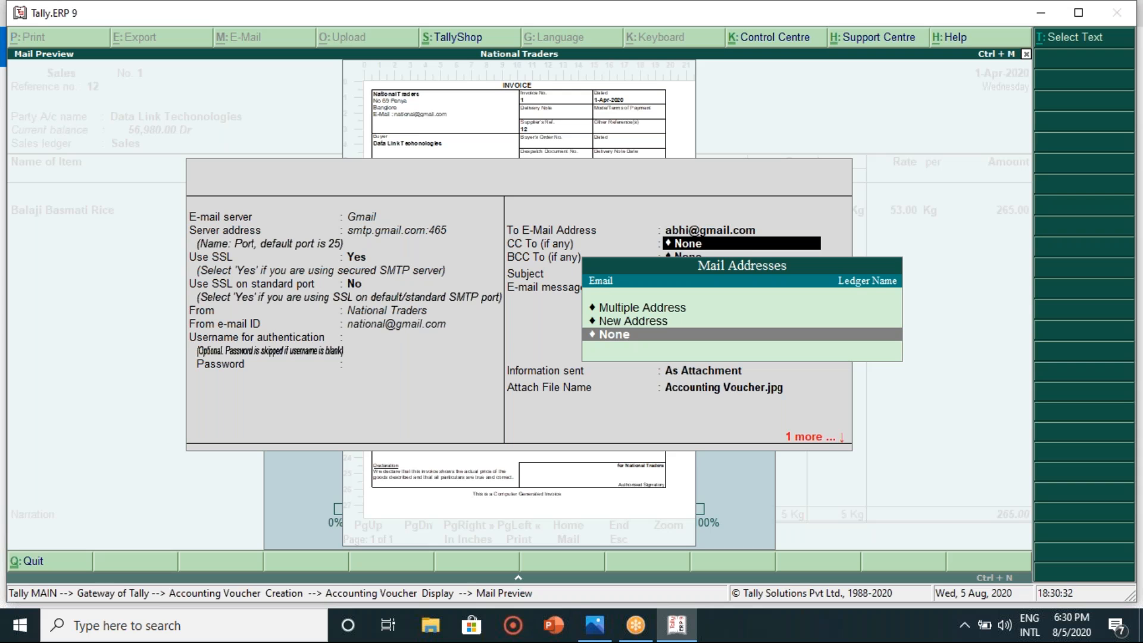
{"action": "key", "text": "Return"}
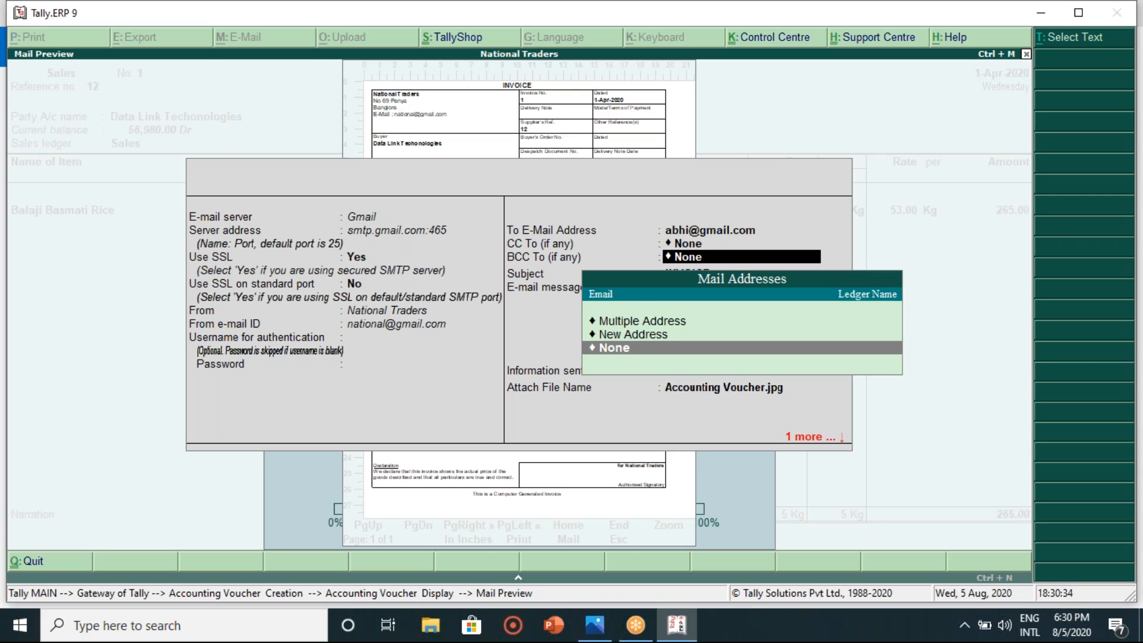
{"action": "key", "text": "Return"}
{"action": "key", "text": "Return"}
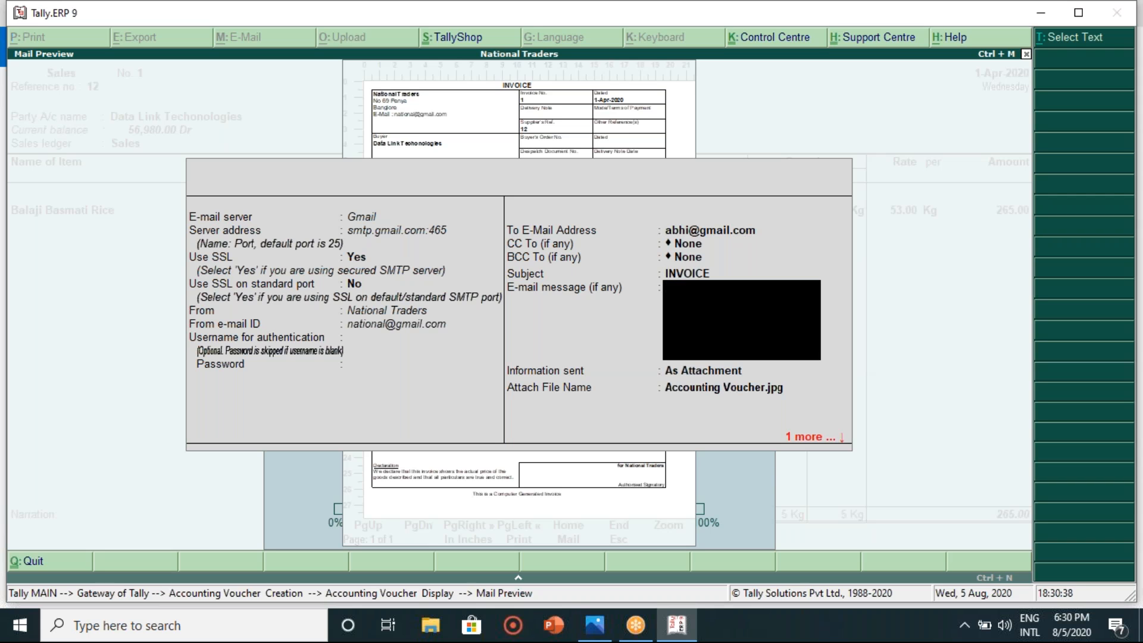
- Set the message to 'hi', send As Attachment and accept the attachment file name
{"action": "type", "text": "hi"}
{"action": "key", "text": "Return"}
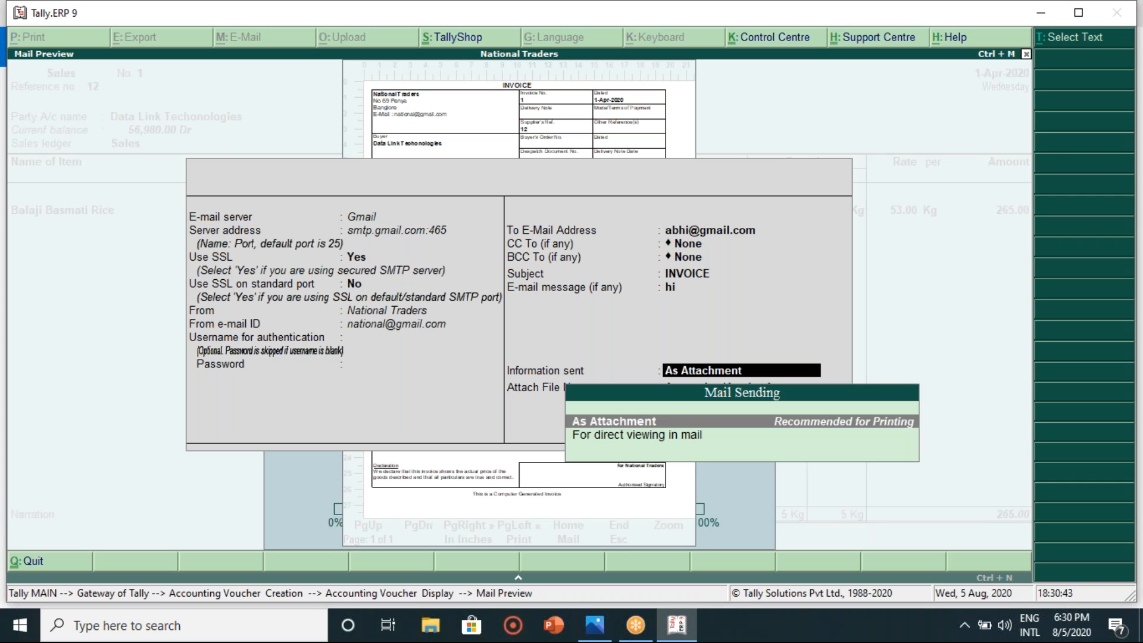
{"action": "key", "text": "Return"}
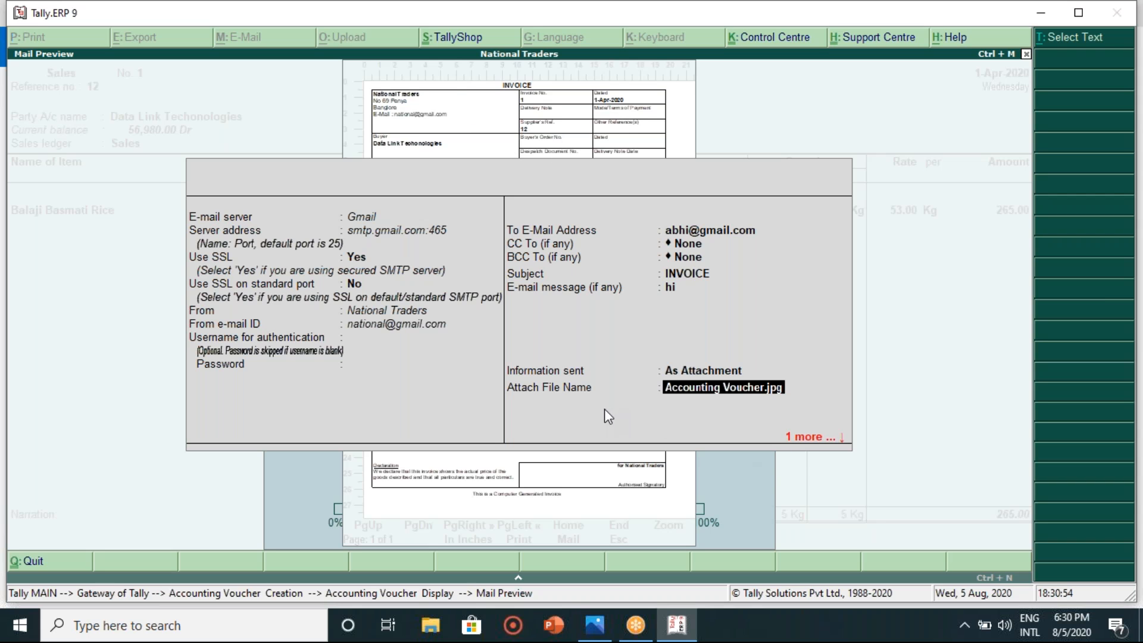
{"action": "left_click", "coordinate": [808, 437]}
- Confirm sending the invoice e-mail, then dismiss the resulting Bad FROM address error
{"action": "key", "text": "Return"}
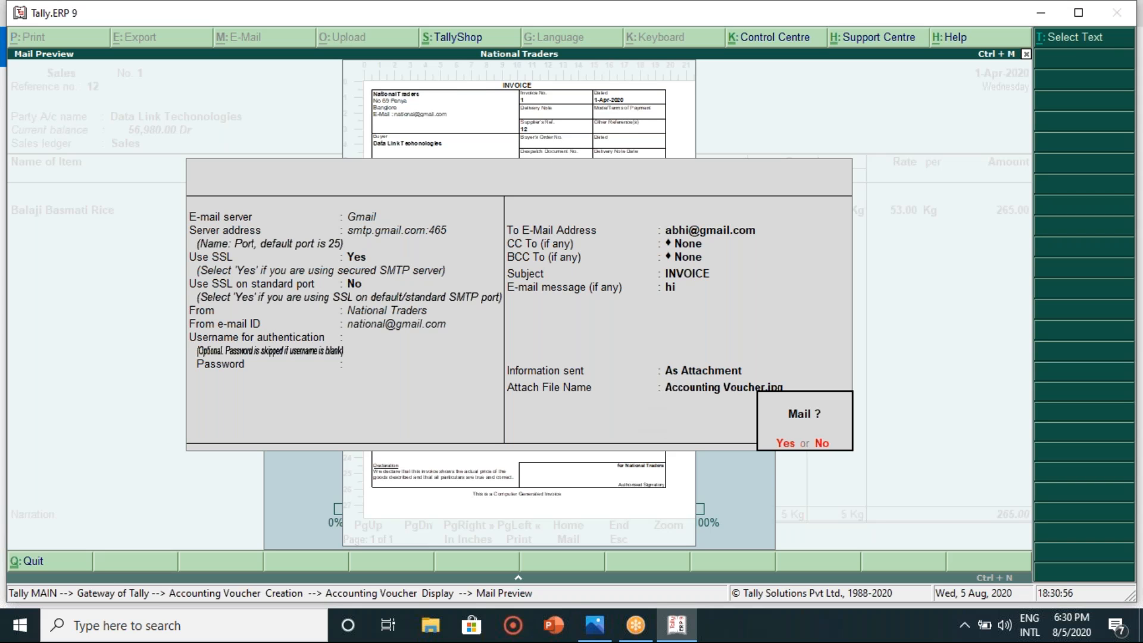
{"action": "left_click", "coordinate": [786, 444]}
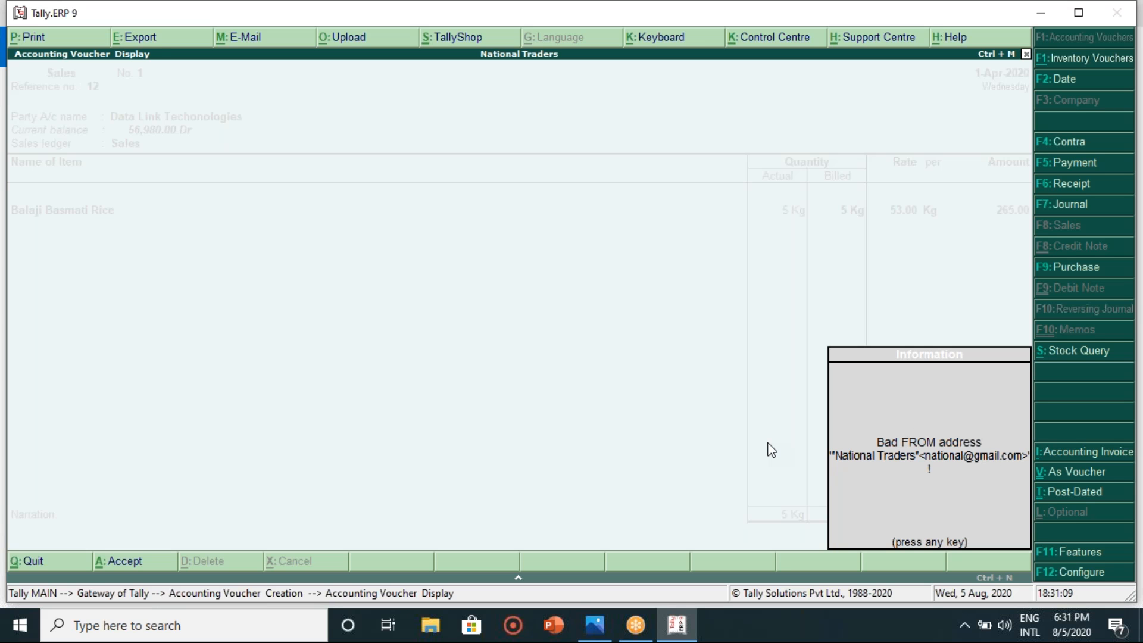
{"action": "key", "text": "Return"}
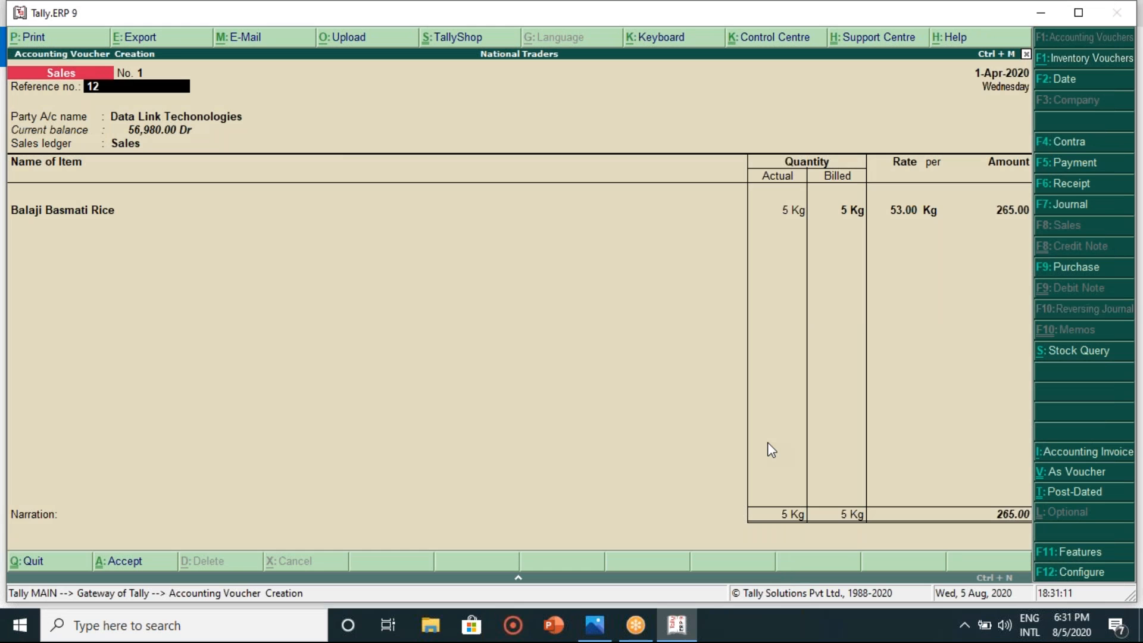
{"action": "key", "text": "Return"}
{"action": "key", "text": "Return"}
{"action": "key", "text": "Return"}
{"action": "key", "text": "Return"}
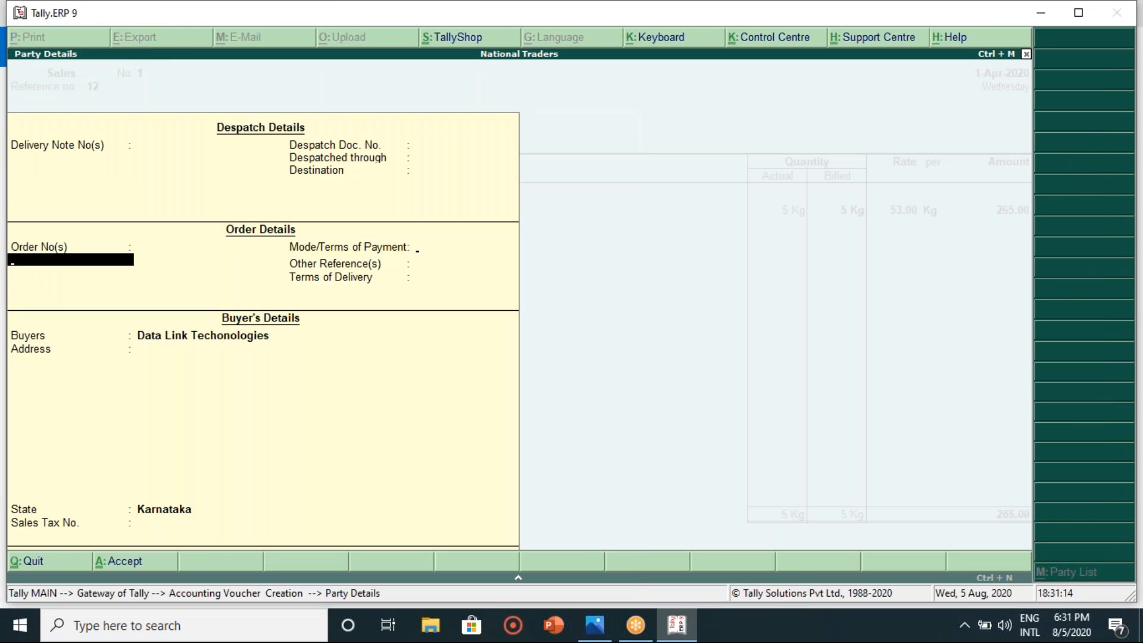
{"action": "key", "text": "Return"}
{"action": "key", "text": "Return"}
{"action": "key", "text": "Return"}
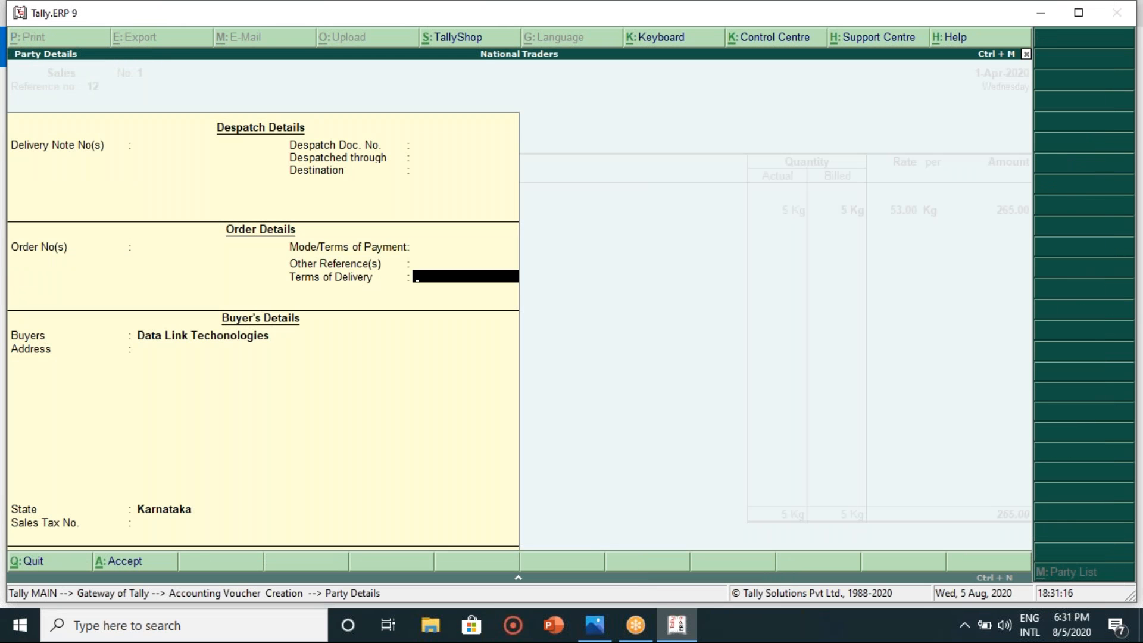
{"action": "key", "text": "Escape"}
{"action": "key", "text": "y"}
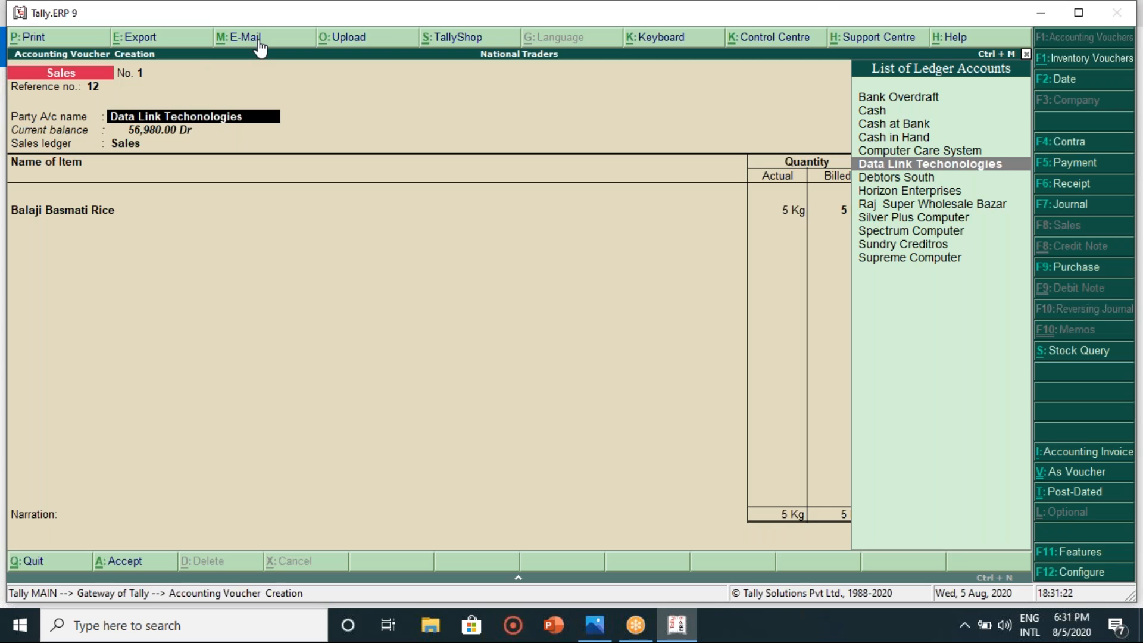
{"action": "left_click", "coordinate": [802, 27]}
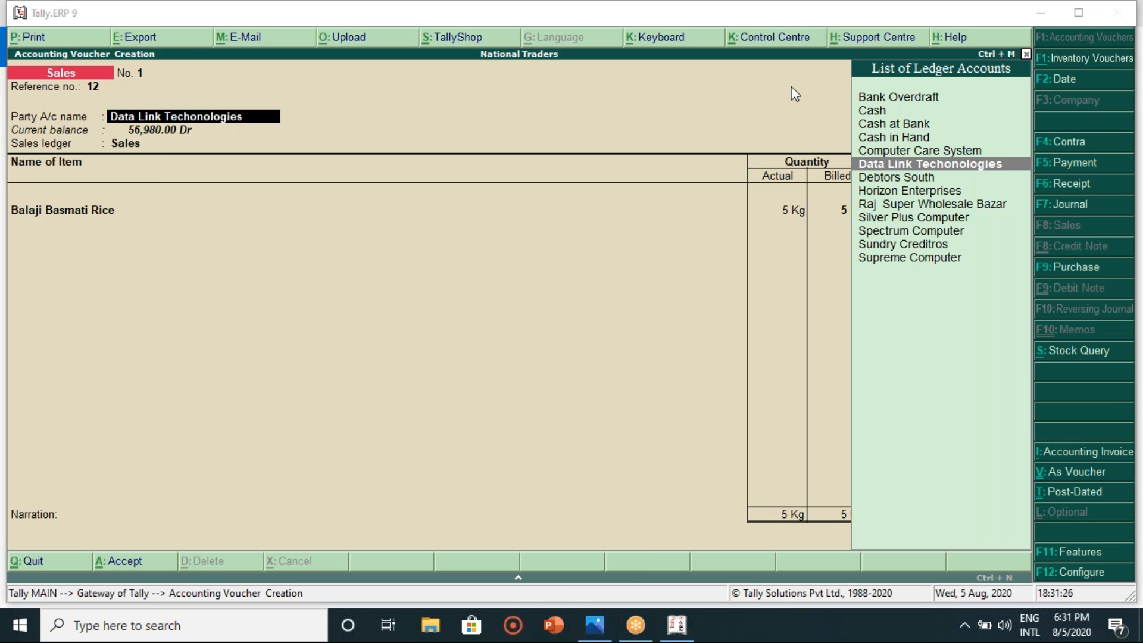